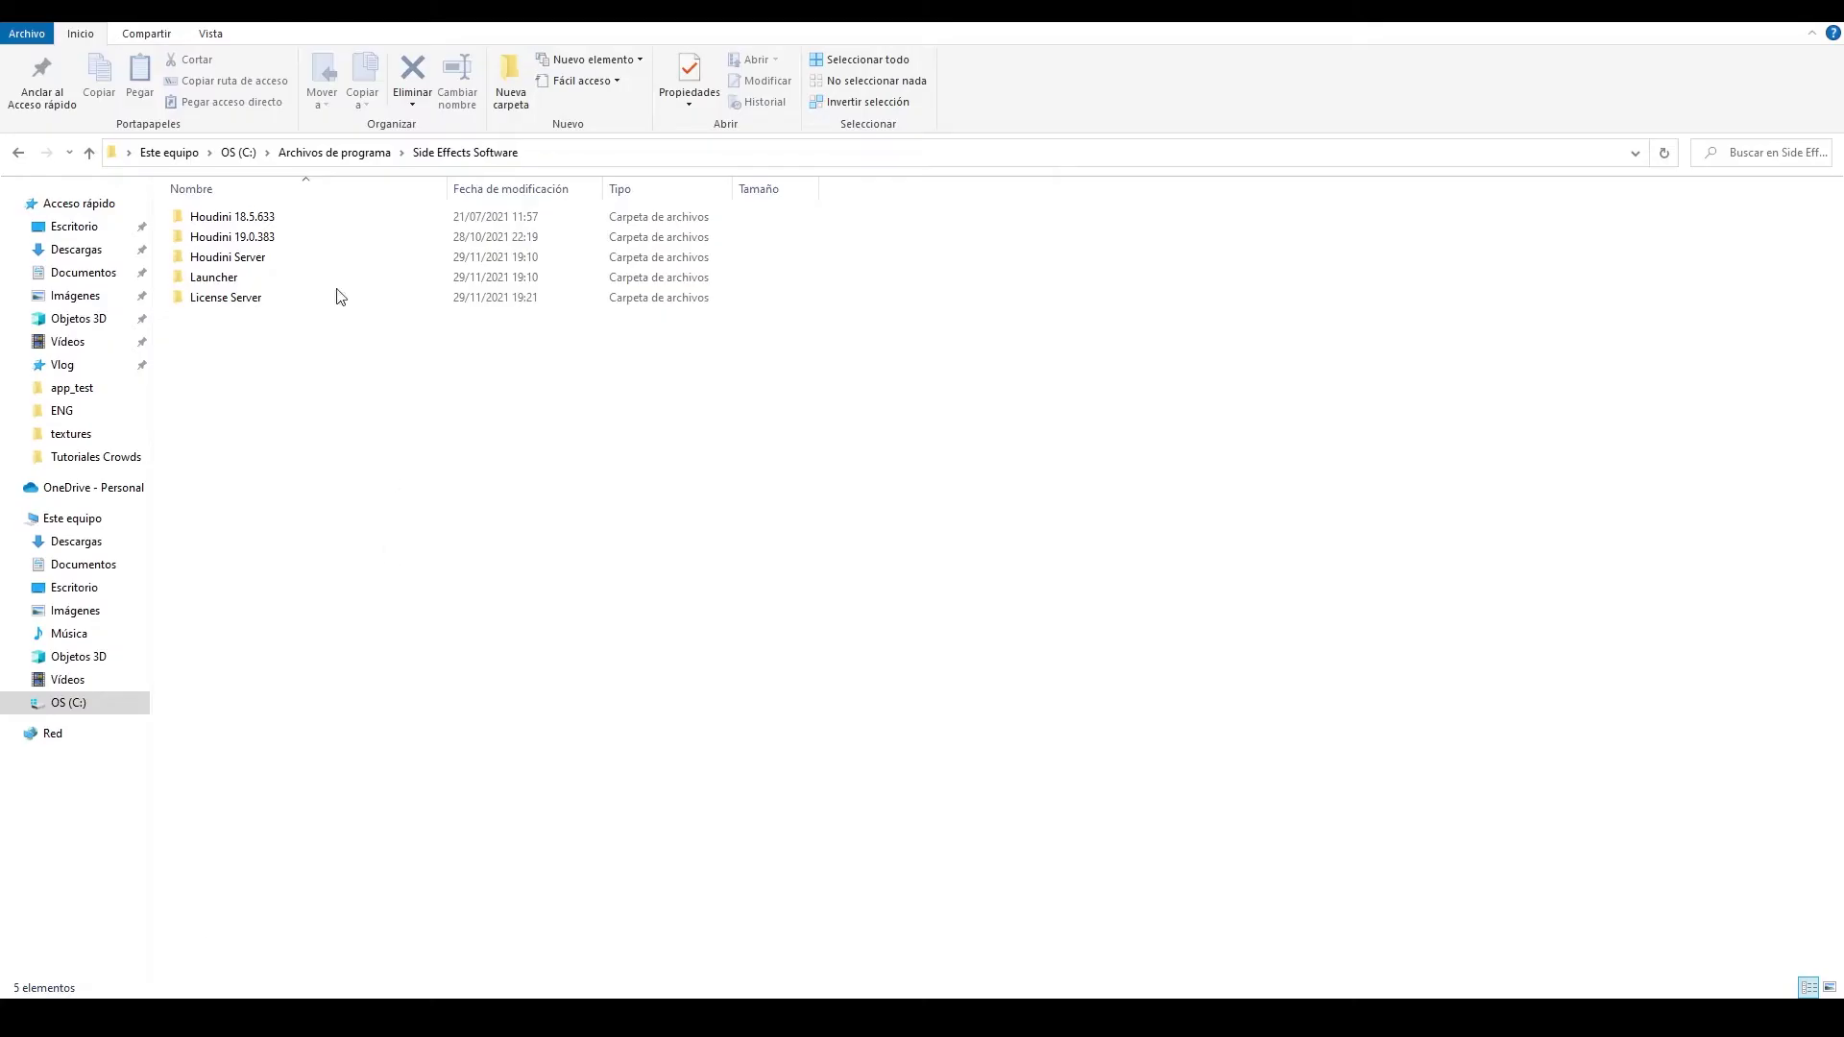
Step: Open the python27 folder inside Houdini 18.5.633 and examine its python and python2.7 executables
double_click(274, 226)
click(255, 319)
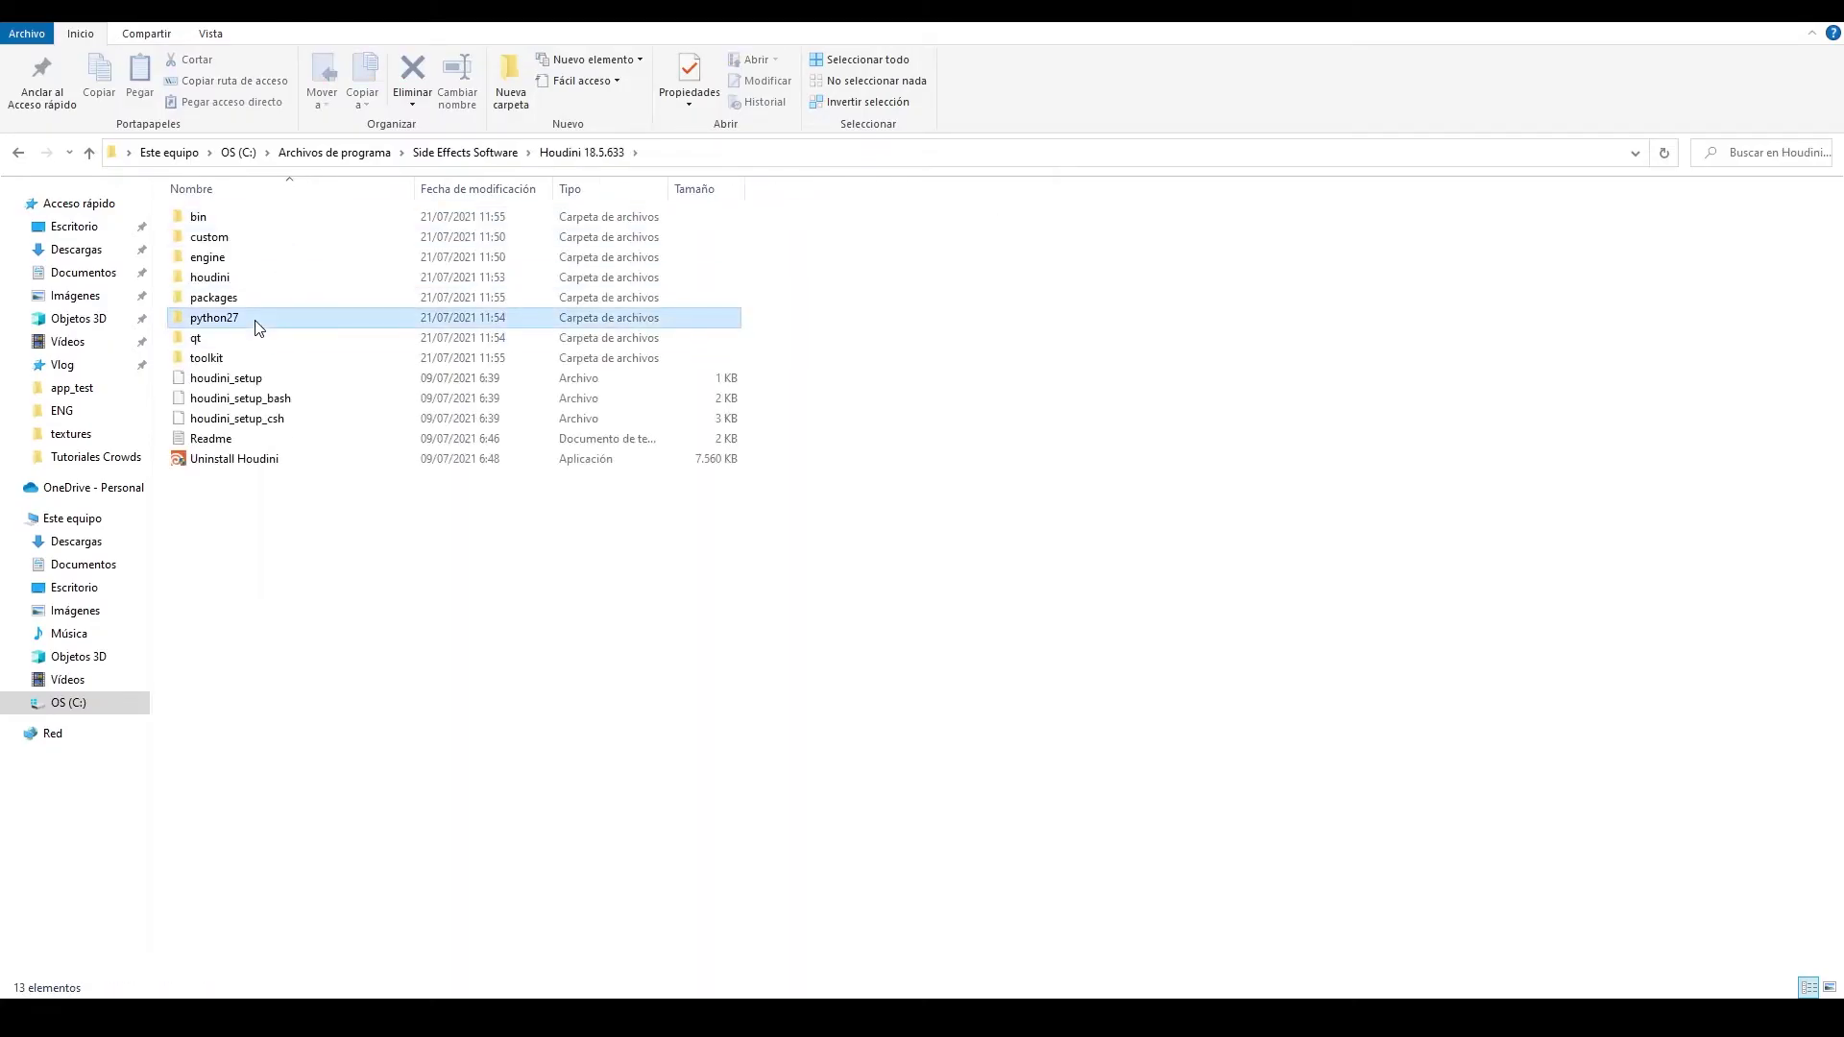
double_click(254, 320)
click(301, 418)
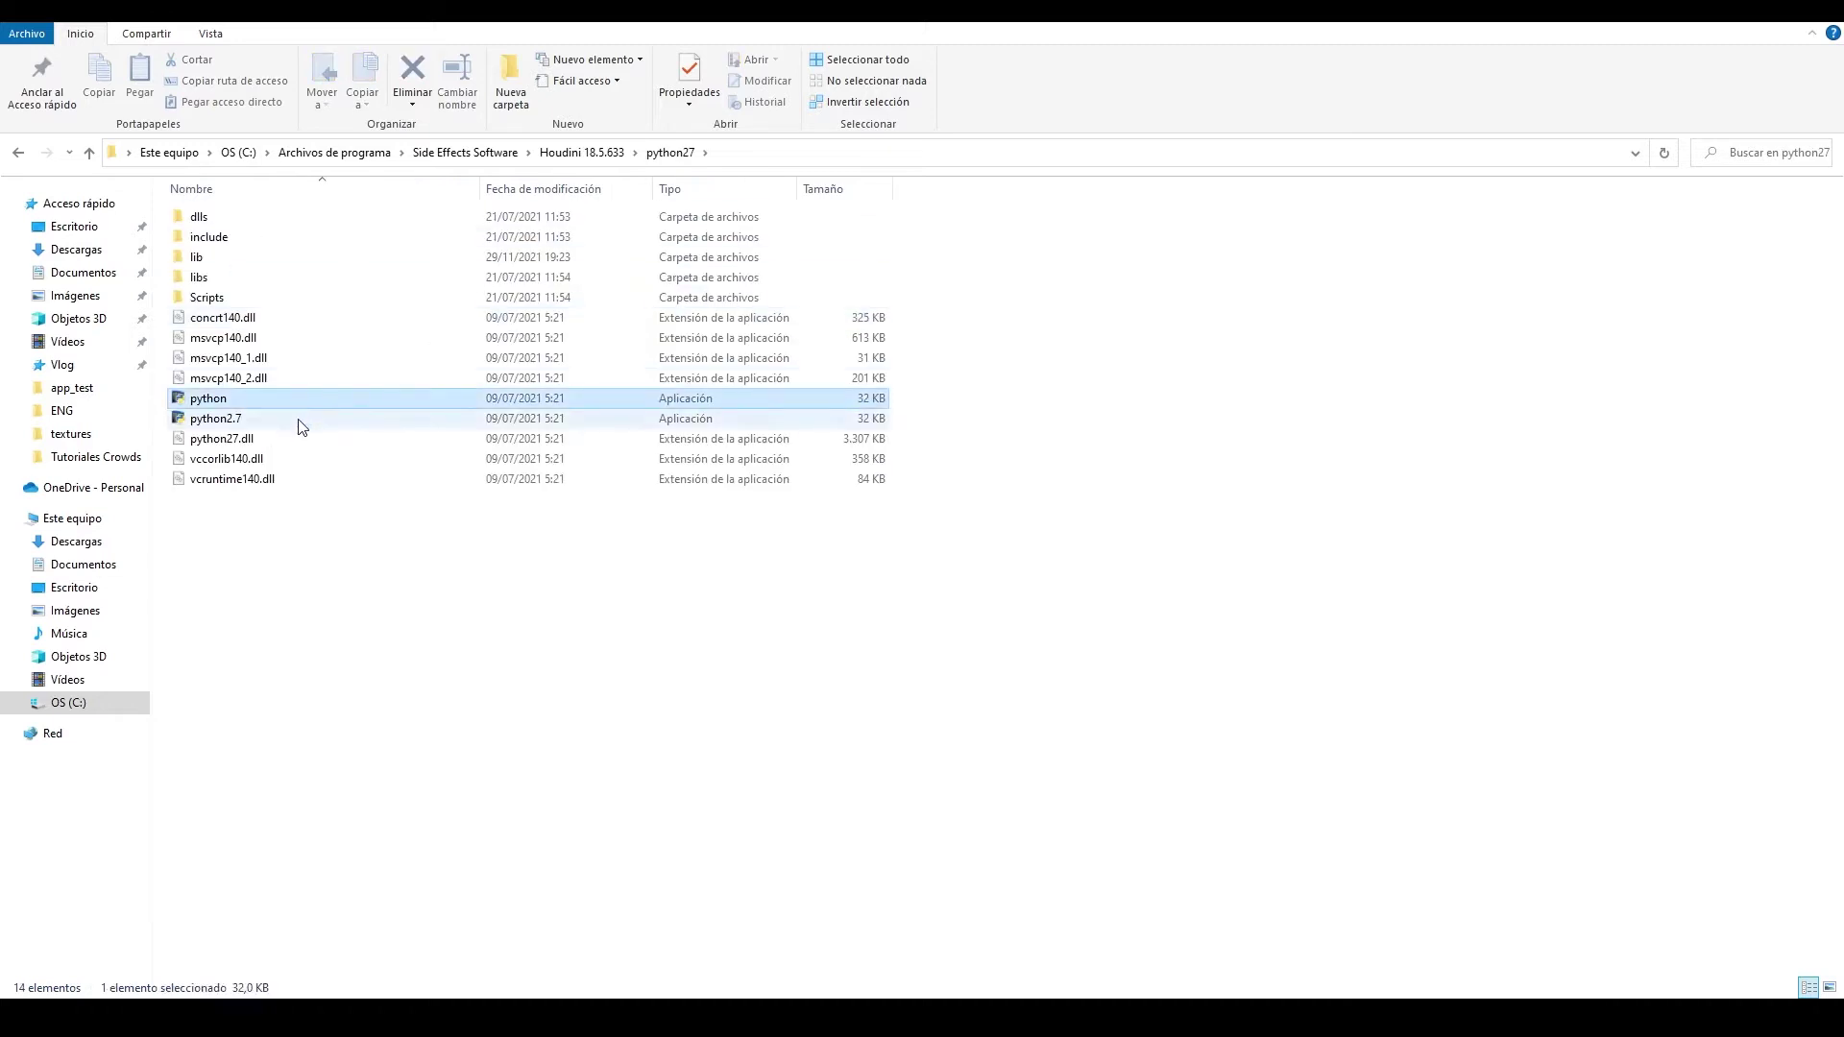
click(298, 400)
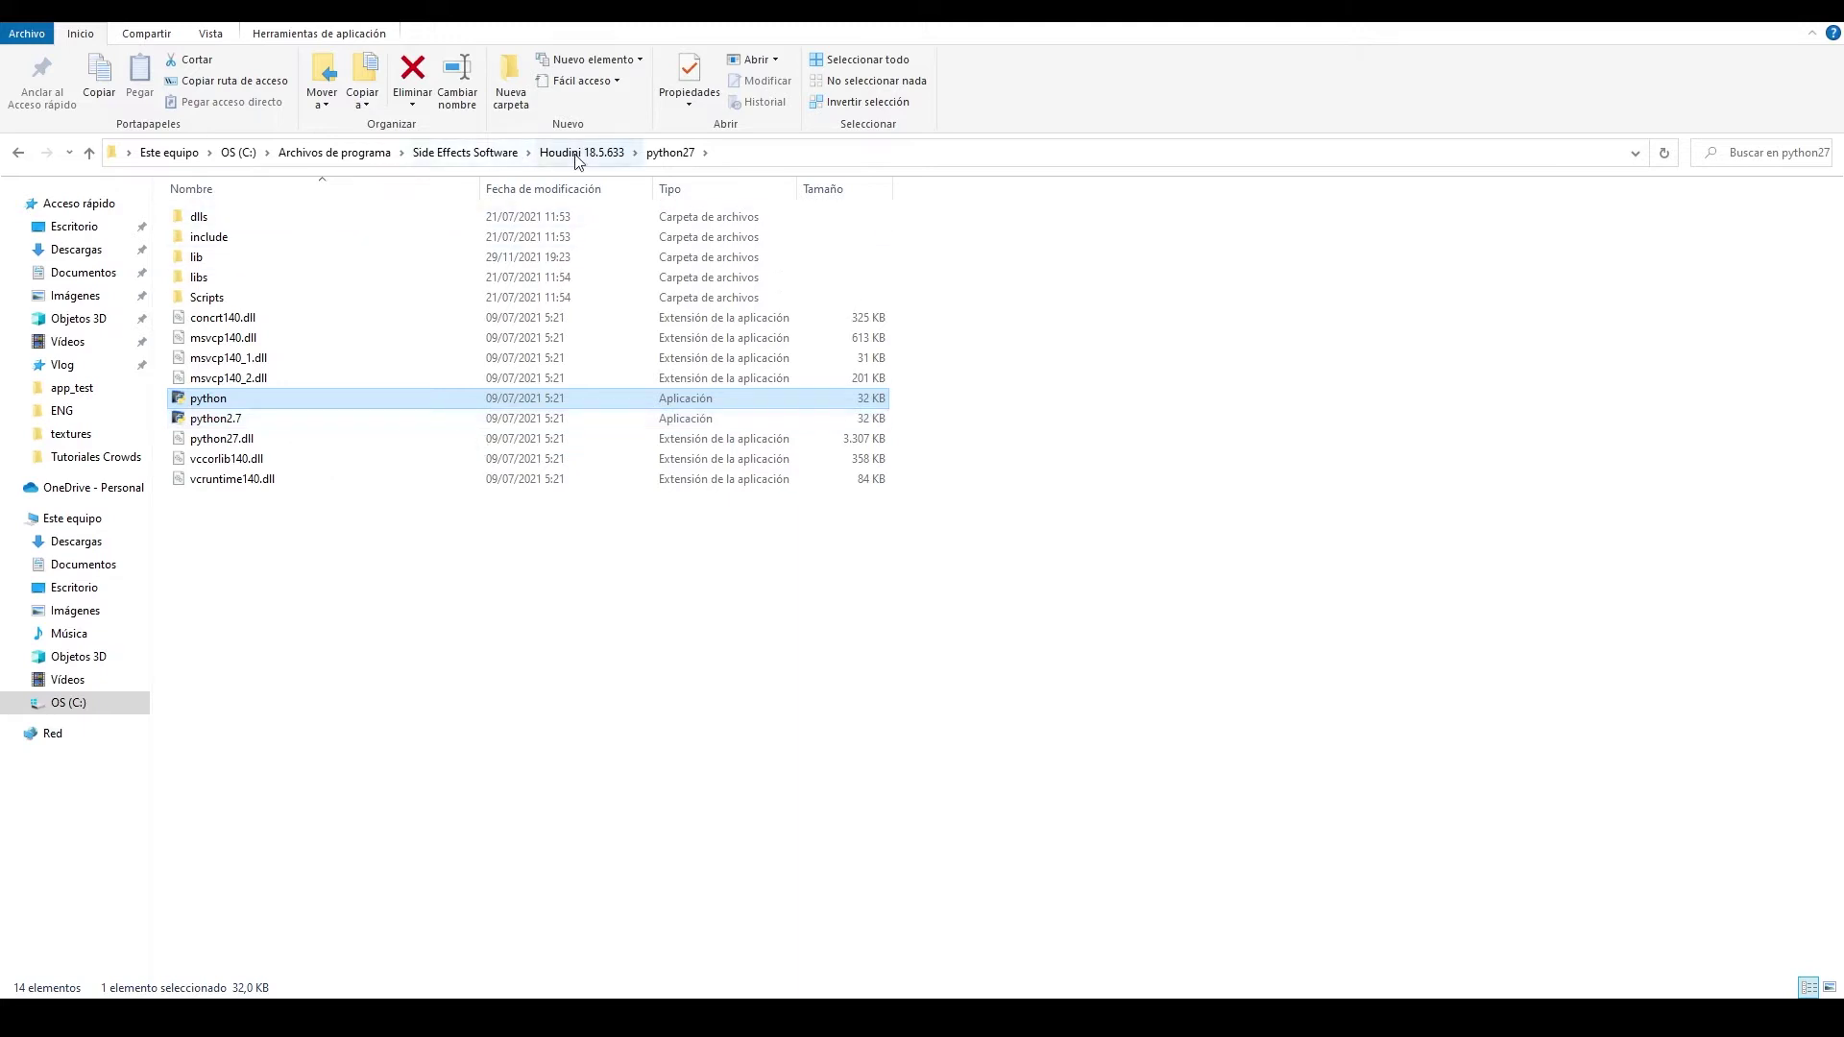
click(284, 423)
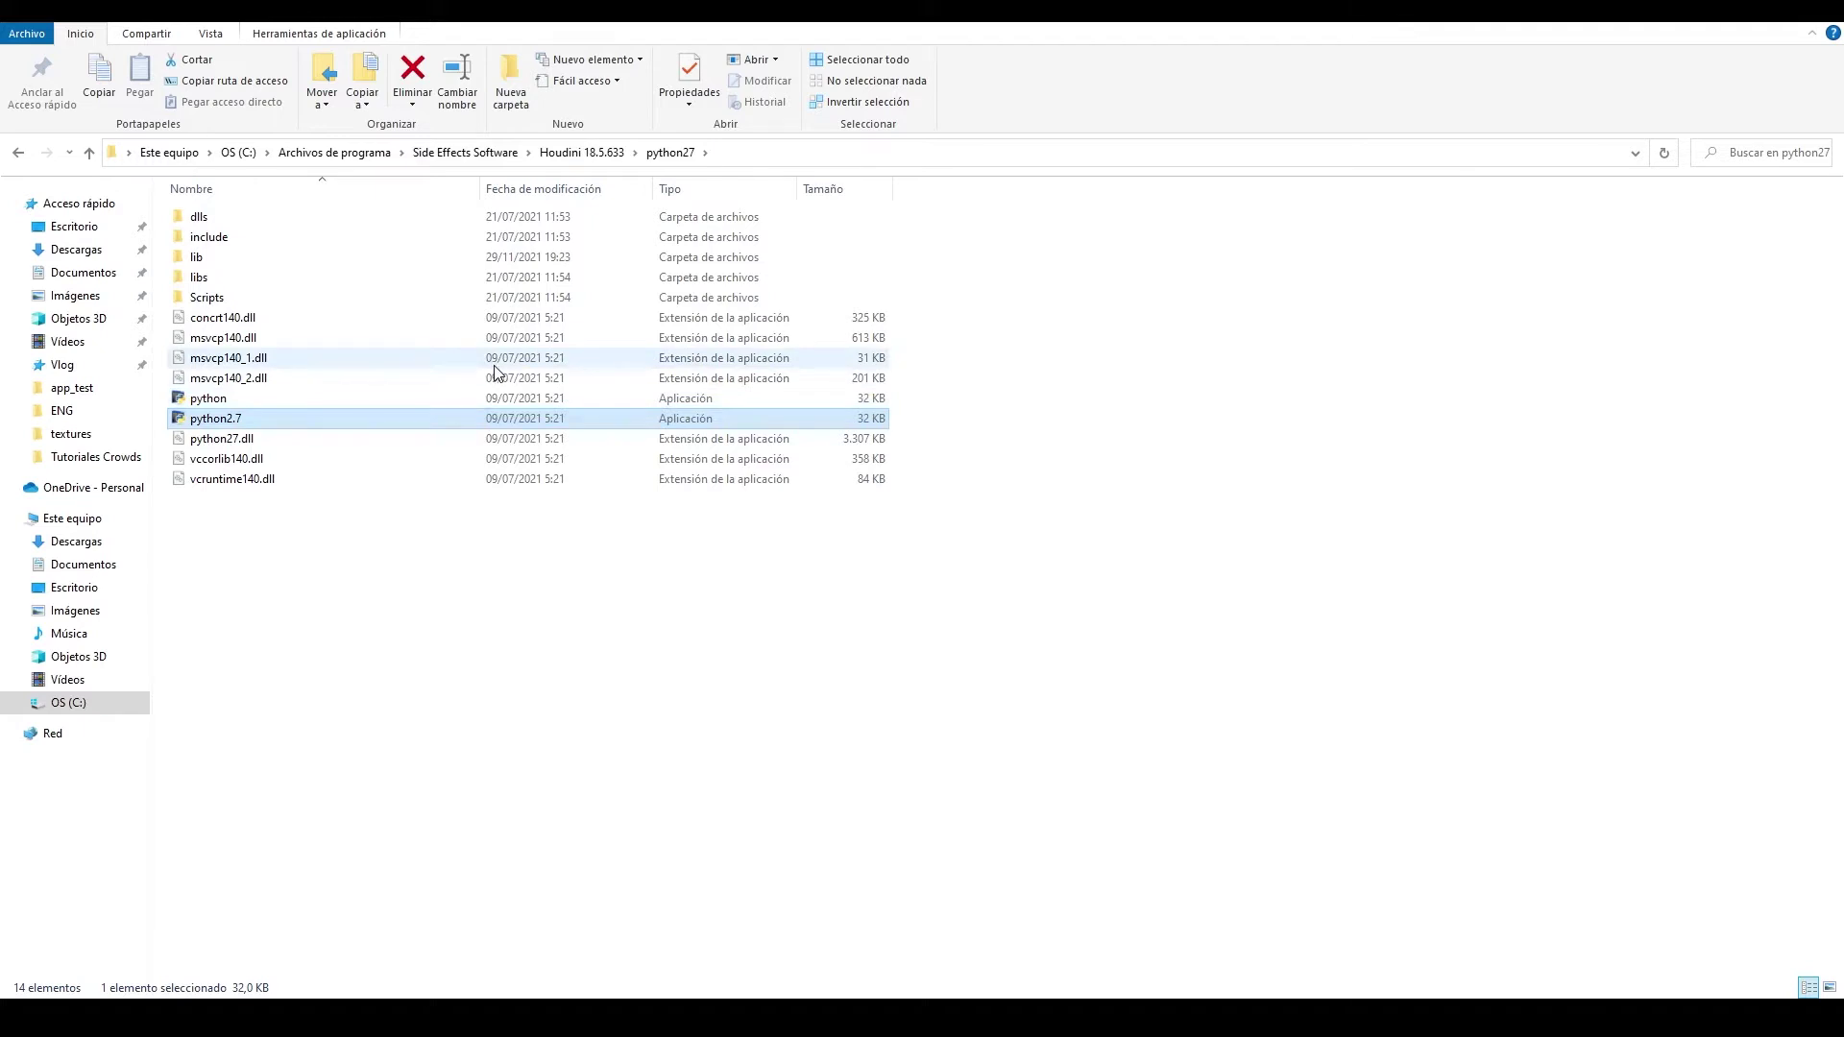
Step: Go to the Side Effects Software folder, view the contents of Houdini 19.0.383 and return
click(491, 157)
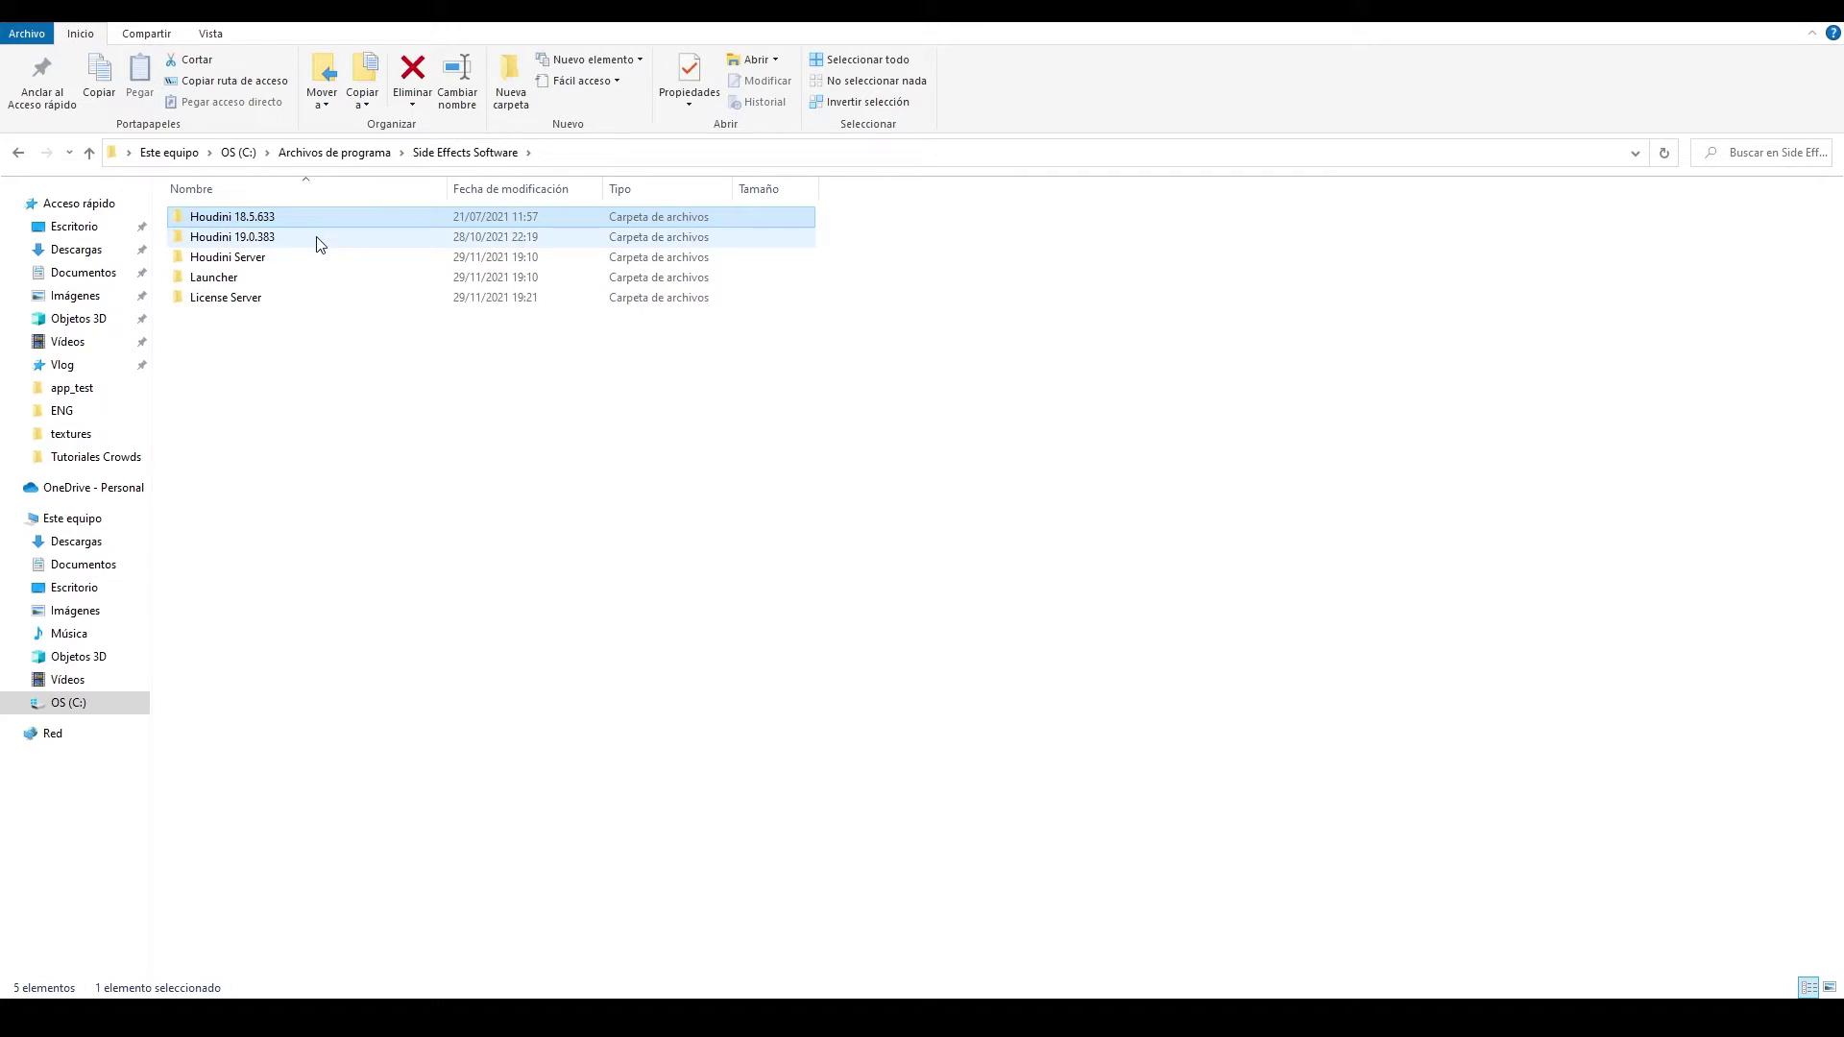
double_click(317, 239)
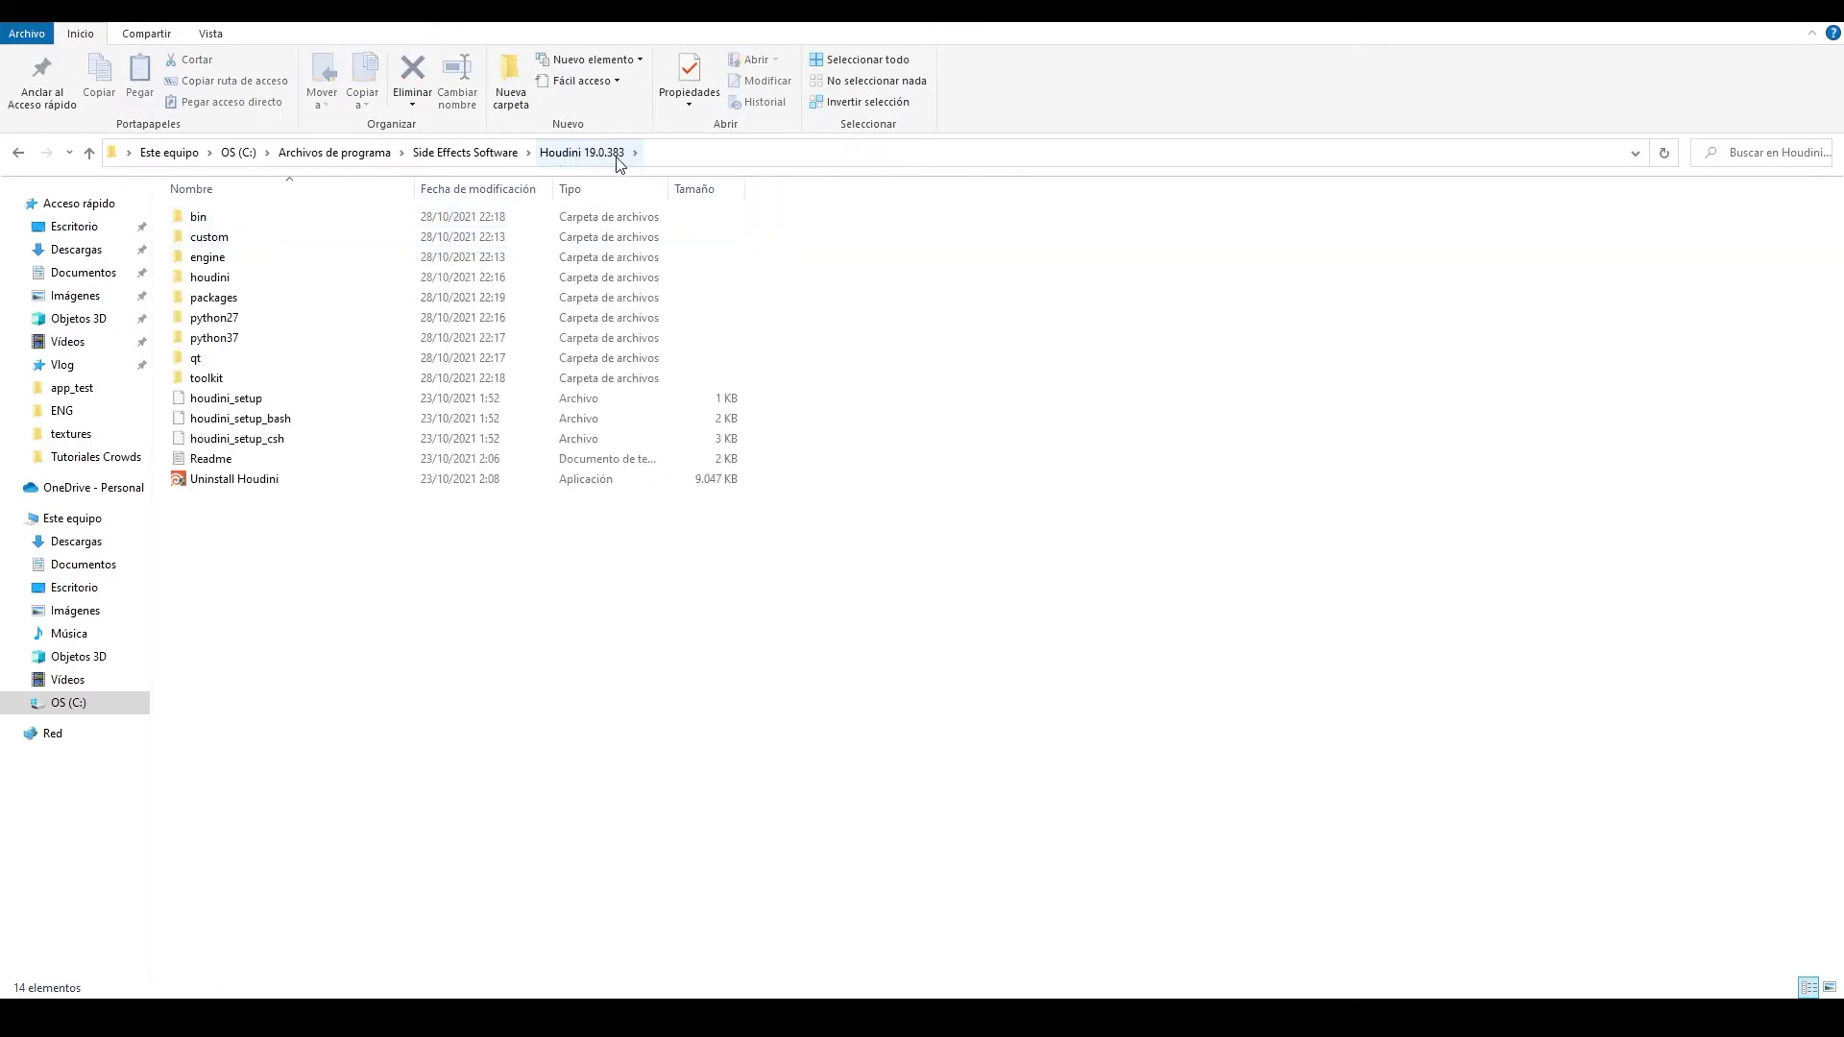
click(496, 155)
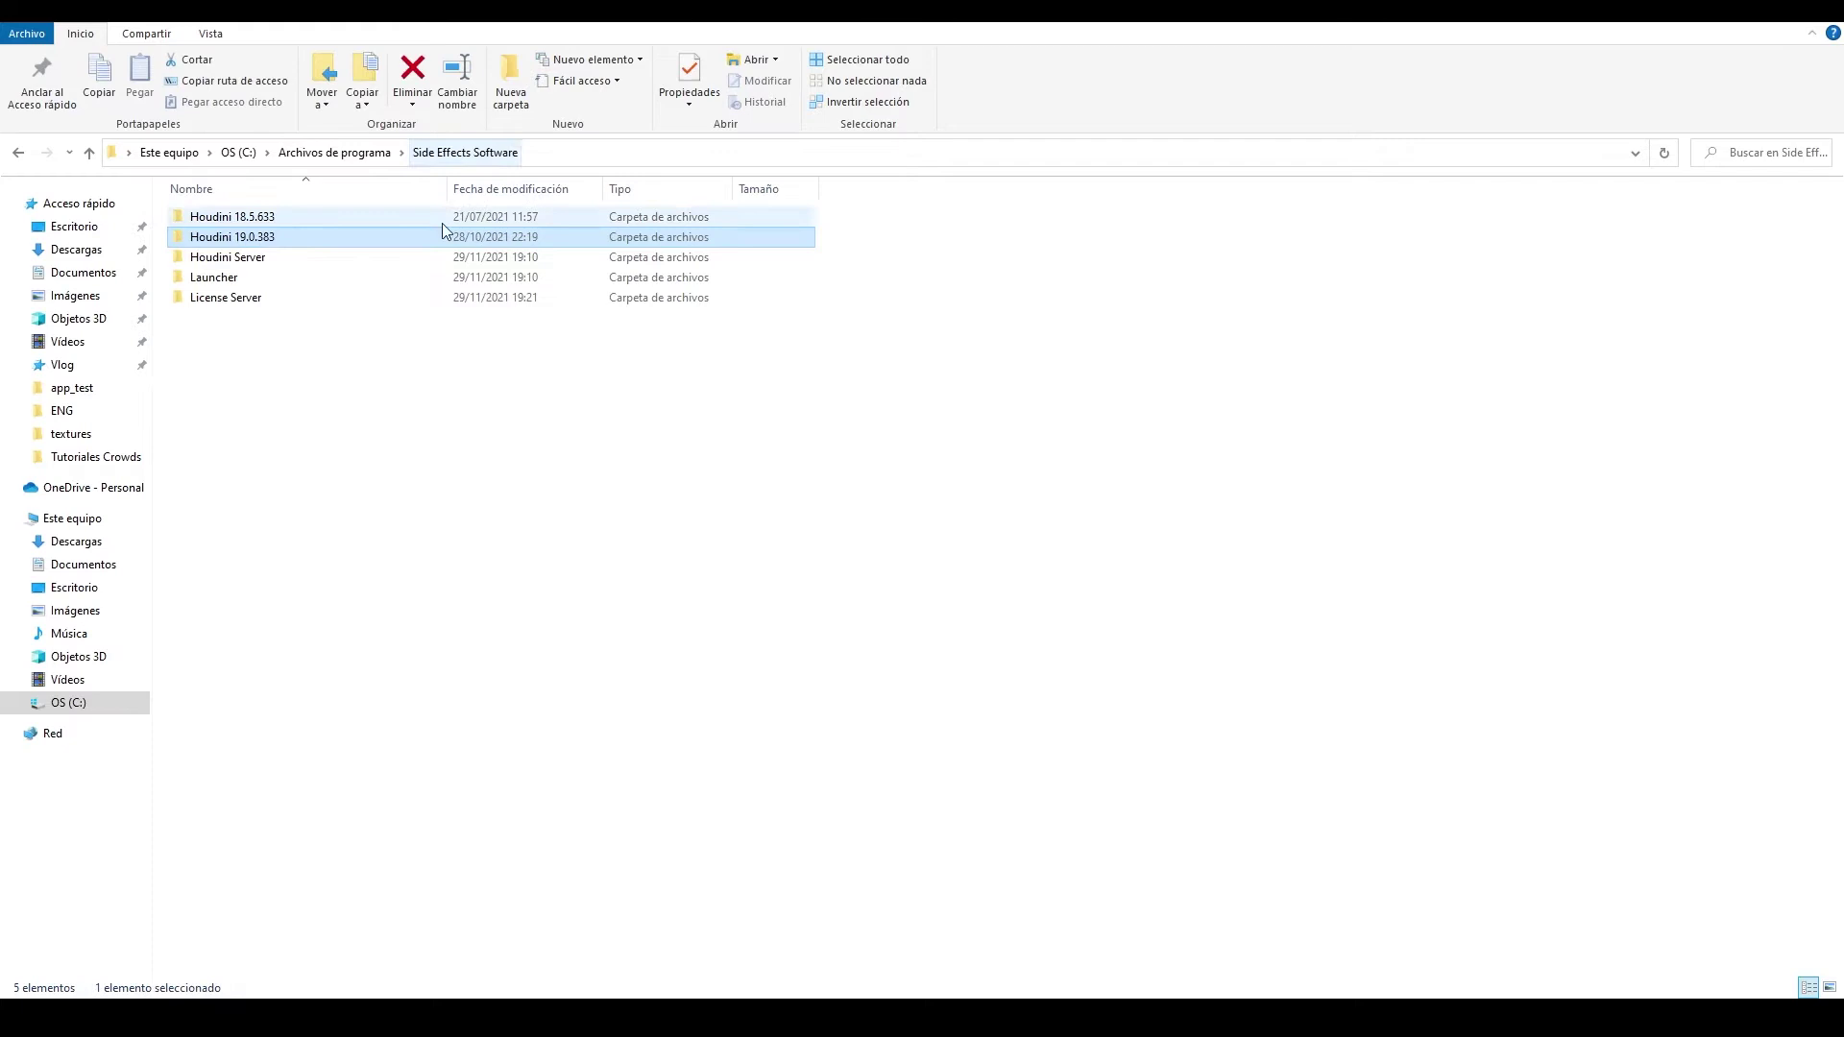
Step: Revisit the python27 folder of Houdini 18.5.633 and open the python37 folder of Houdini 19.0.383
double_click(292, 221)
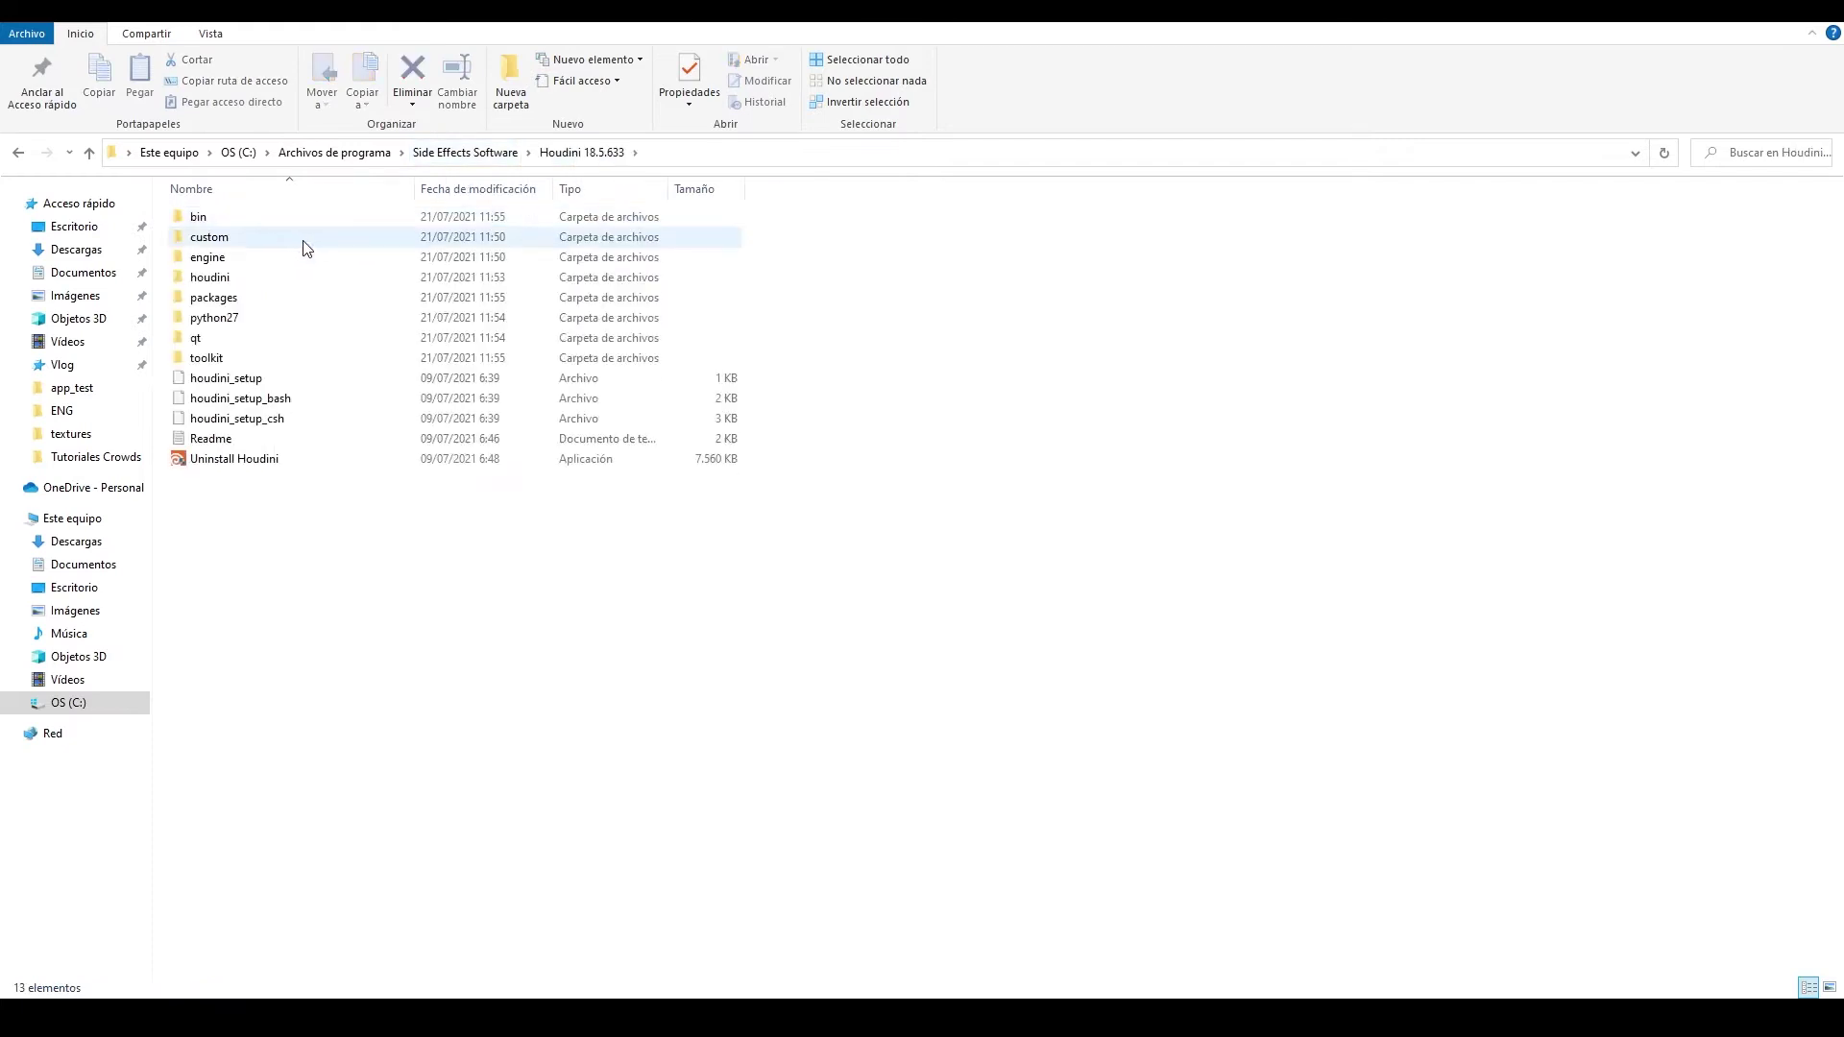
double_click(252, 318)
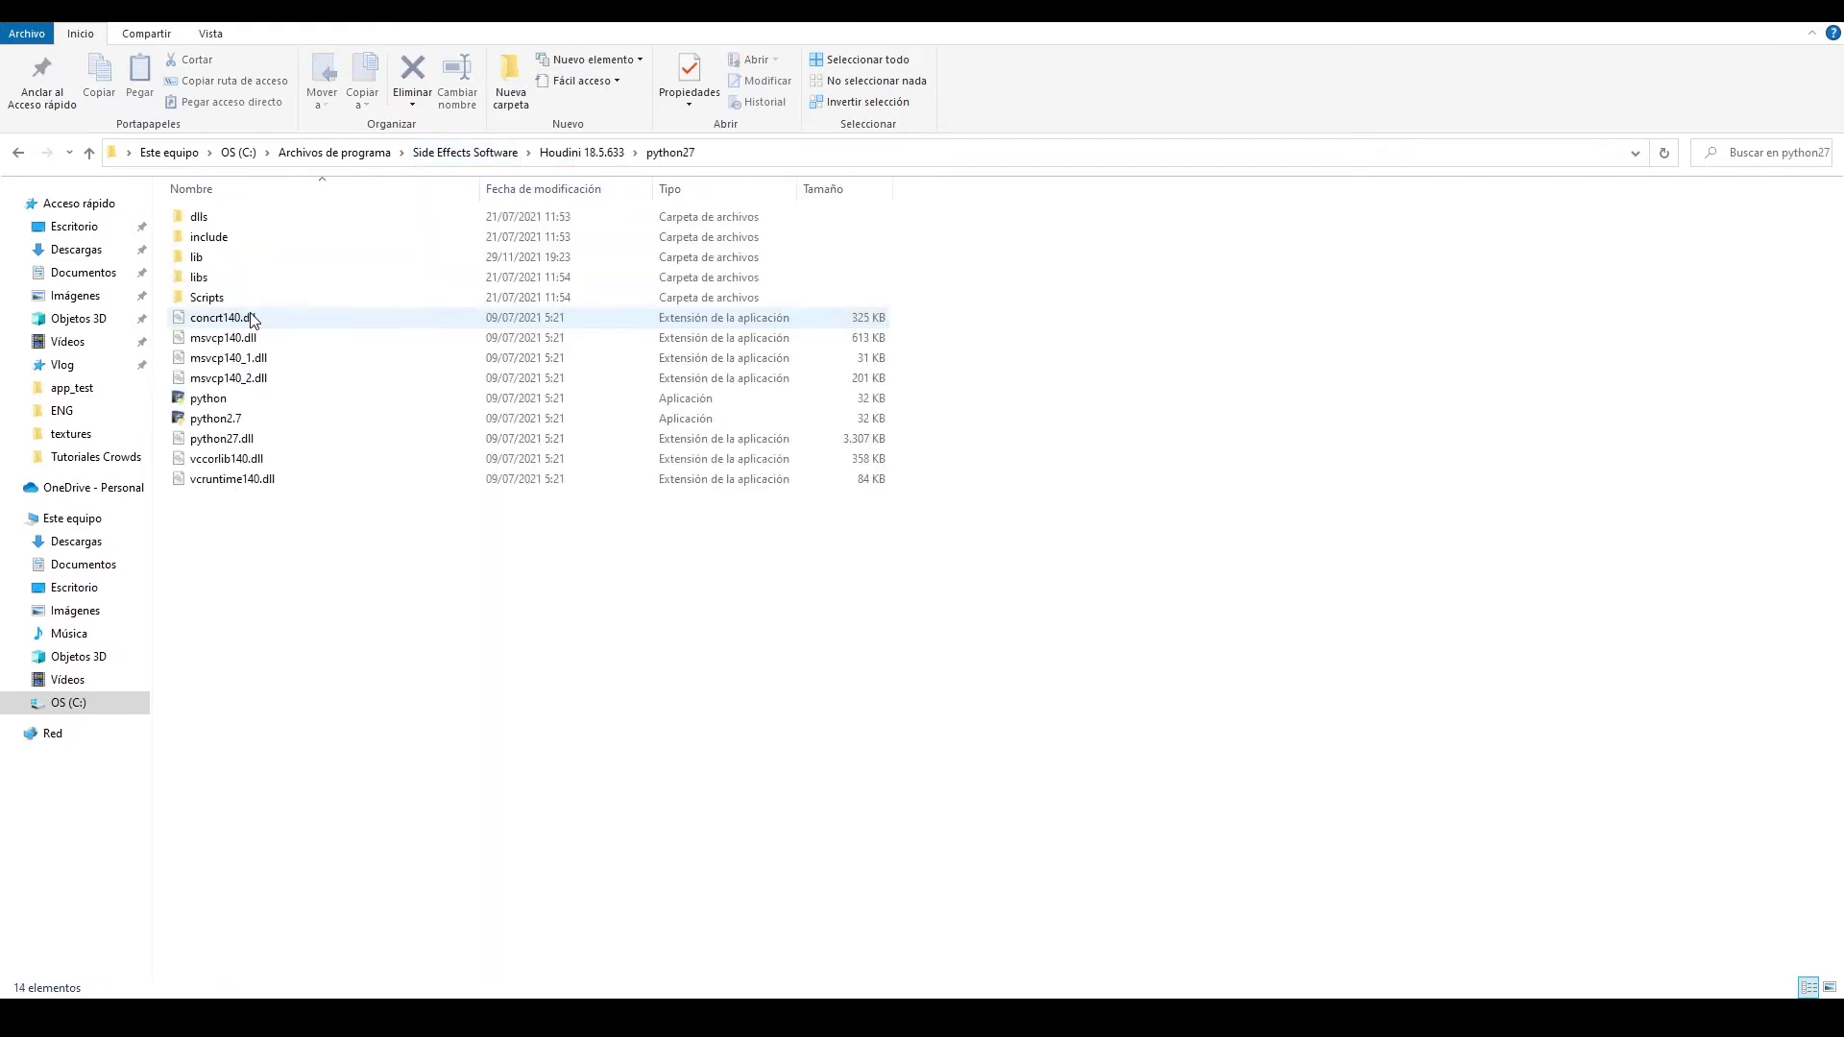
click(464, 158)
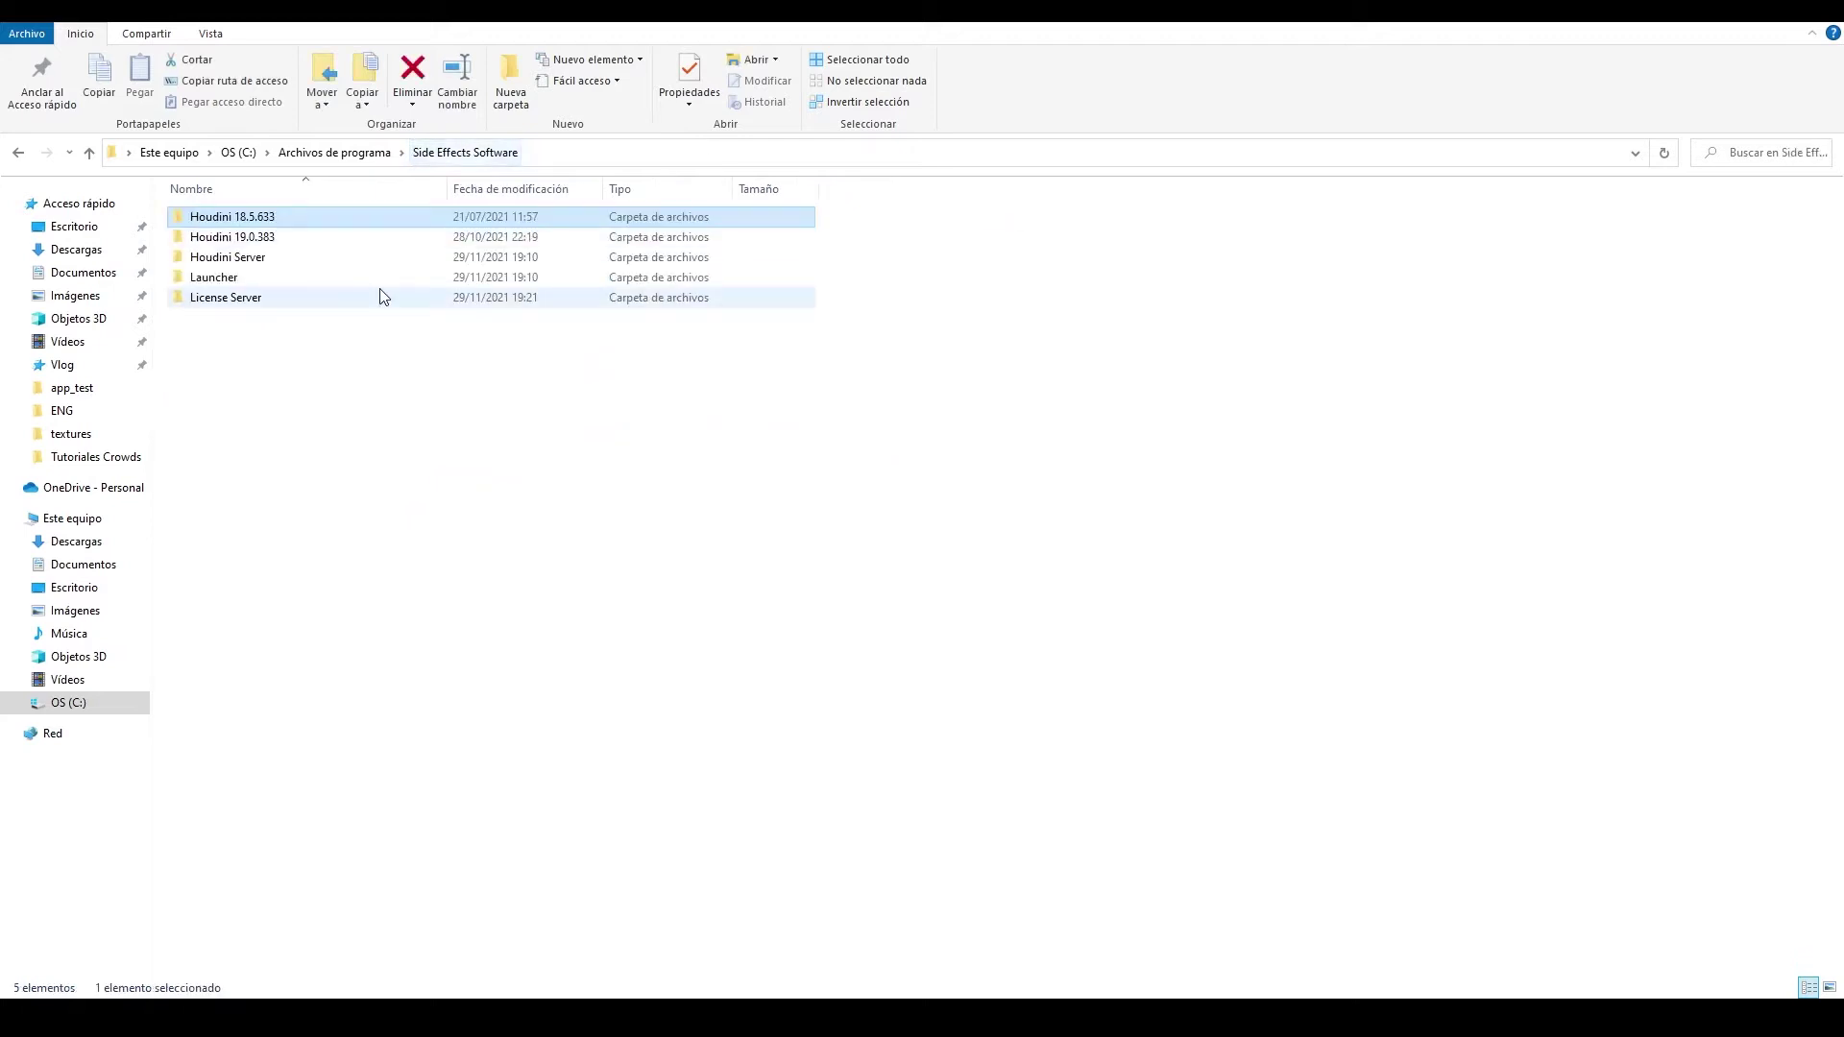
double_click(322, 240)
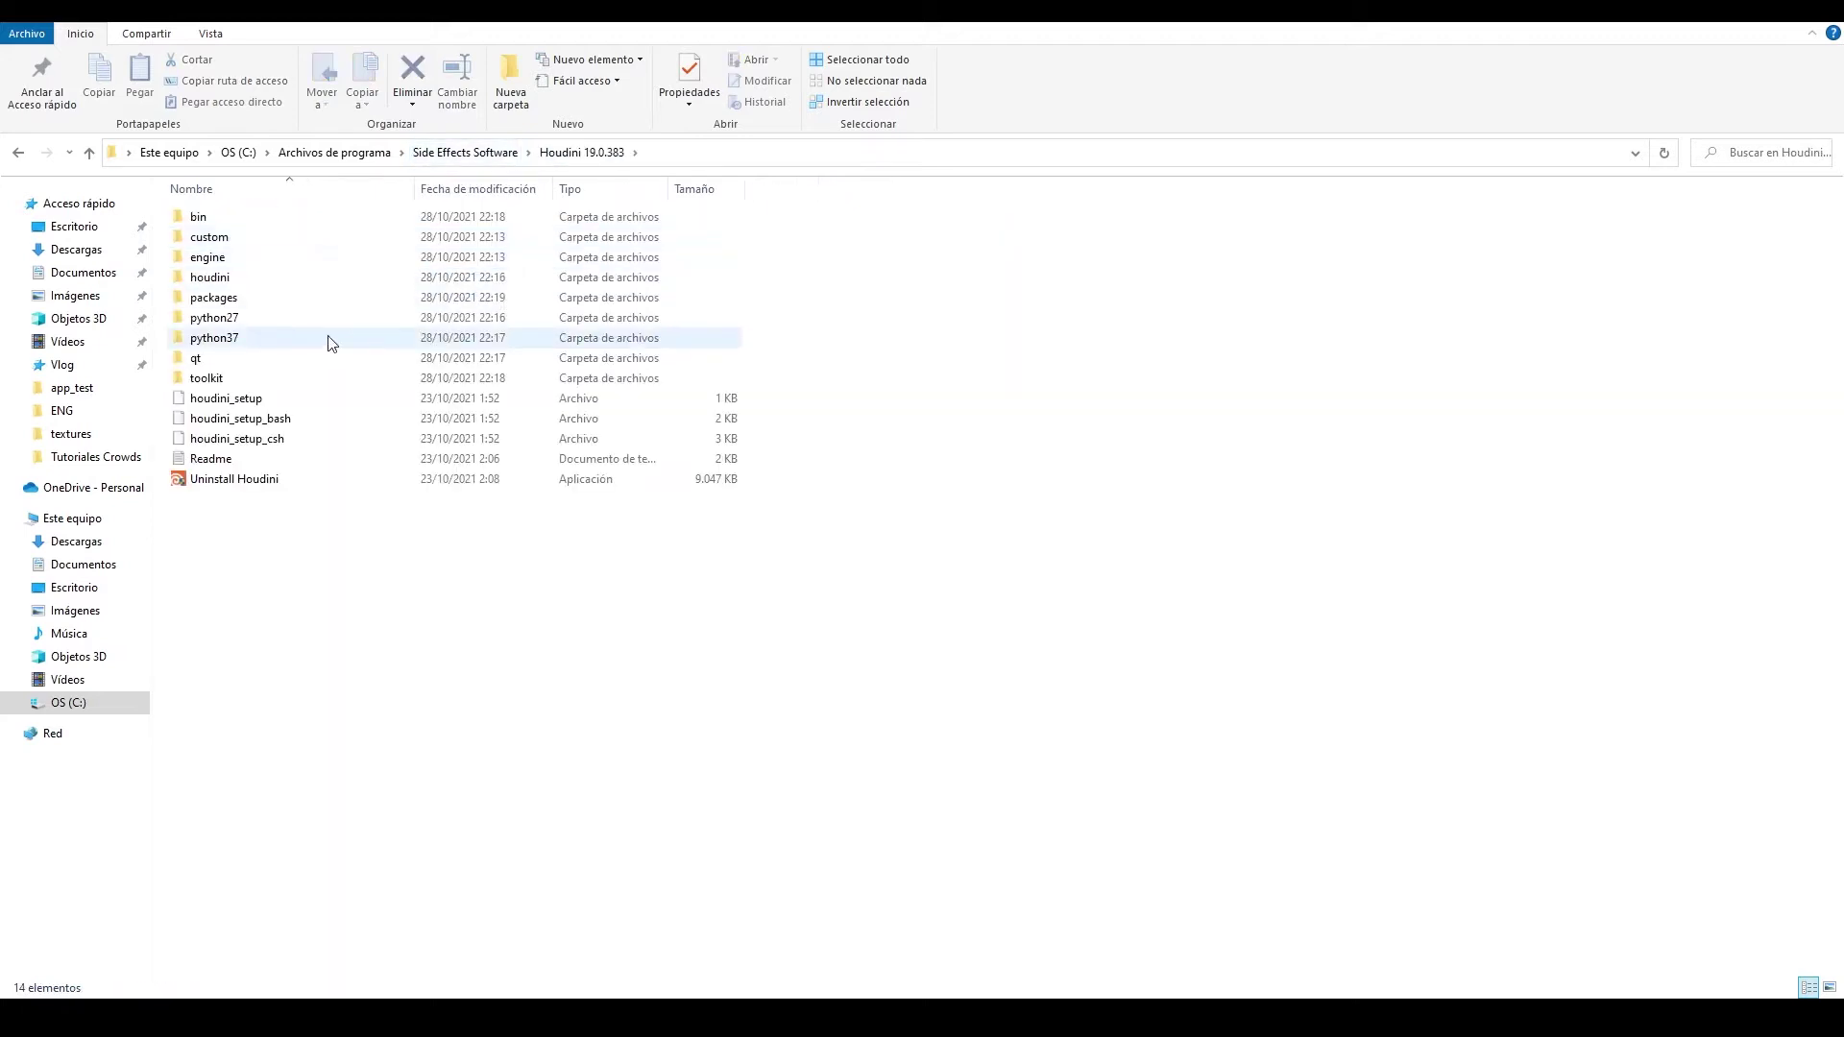
double_click(292, 332)
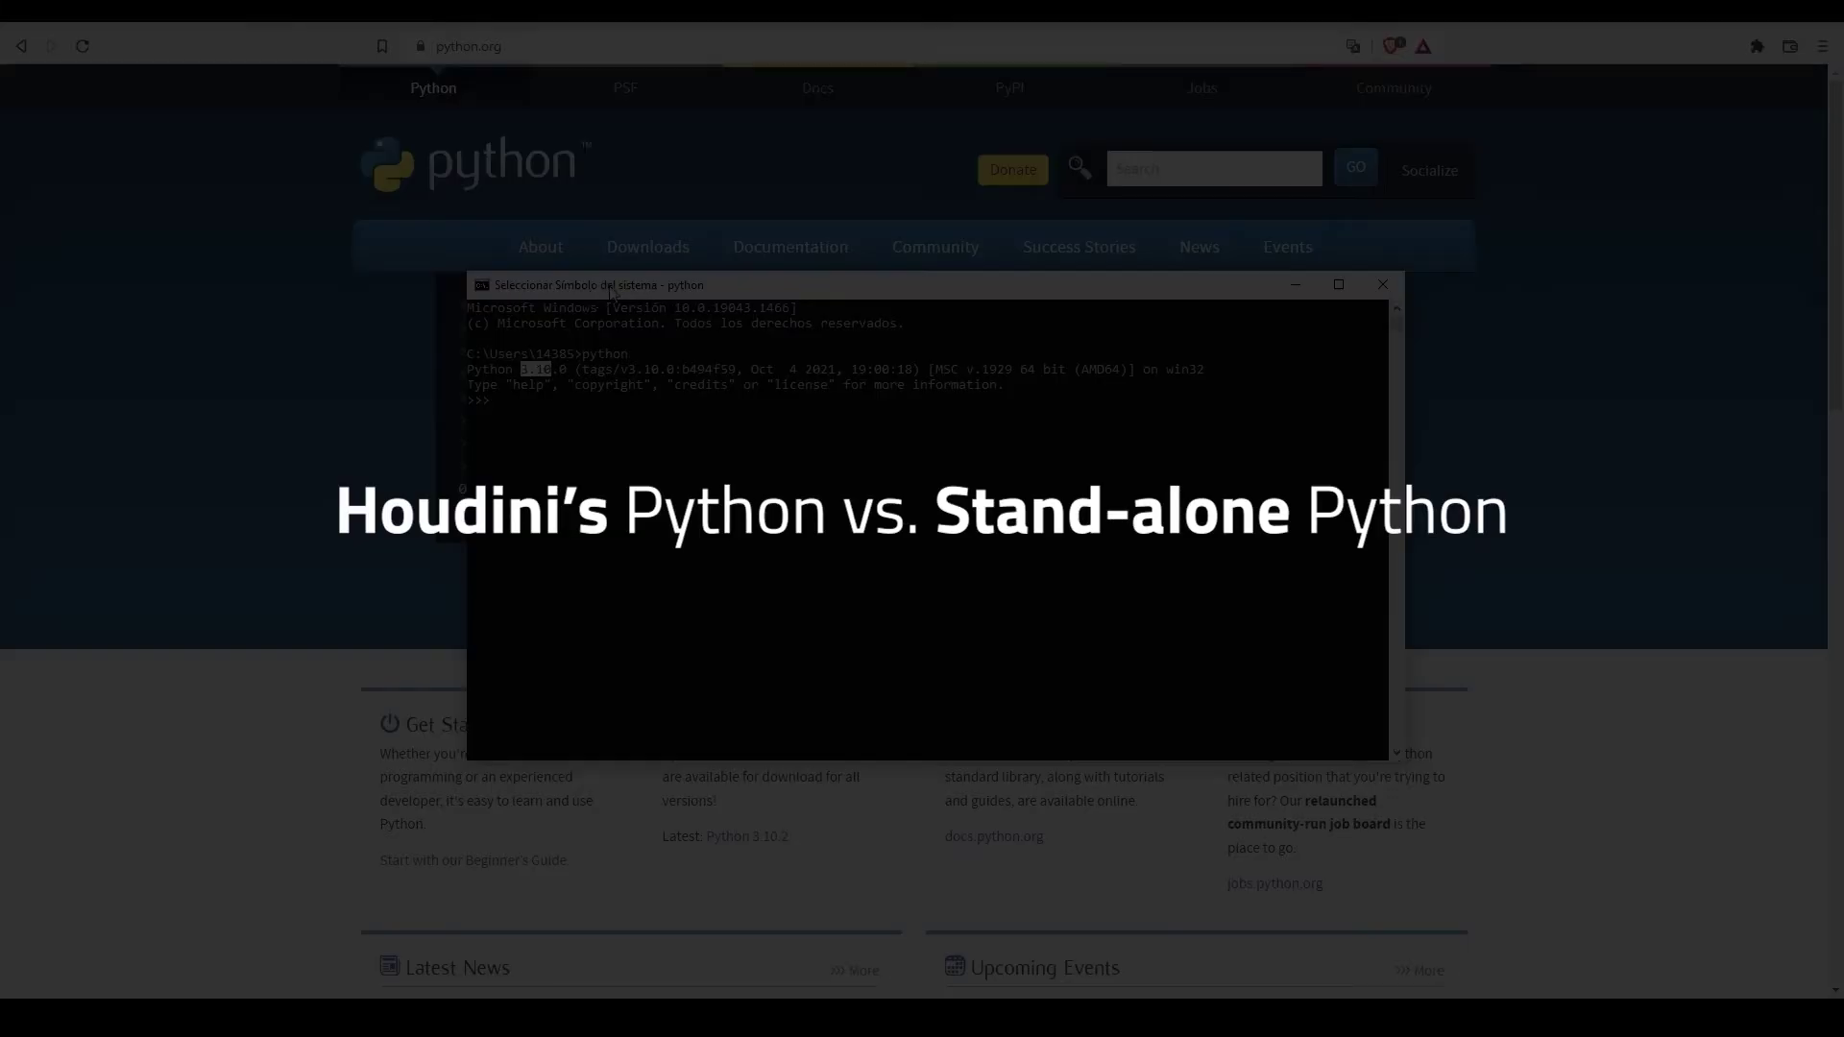
Step: Switch to python.org in the browser and view the Python download options for Windows
drag(611, 290, 1031, 295)
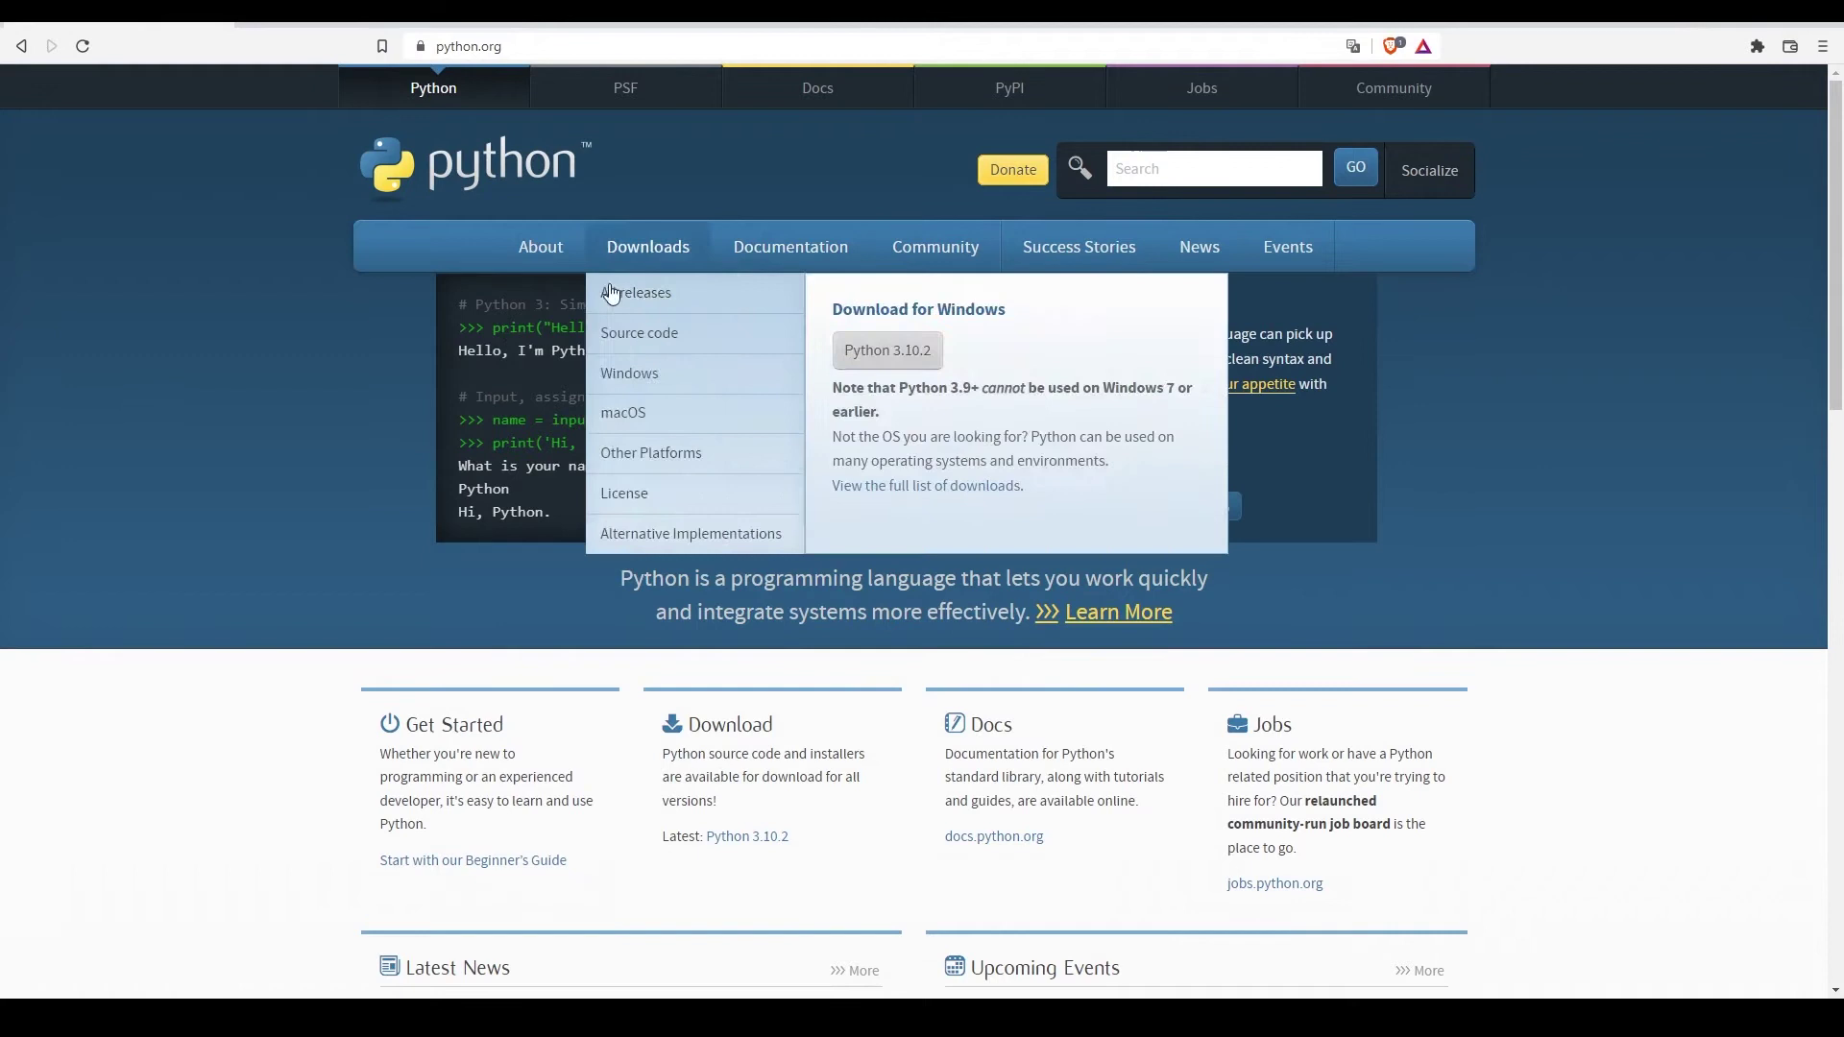
mouse_move(648, 247)
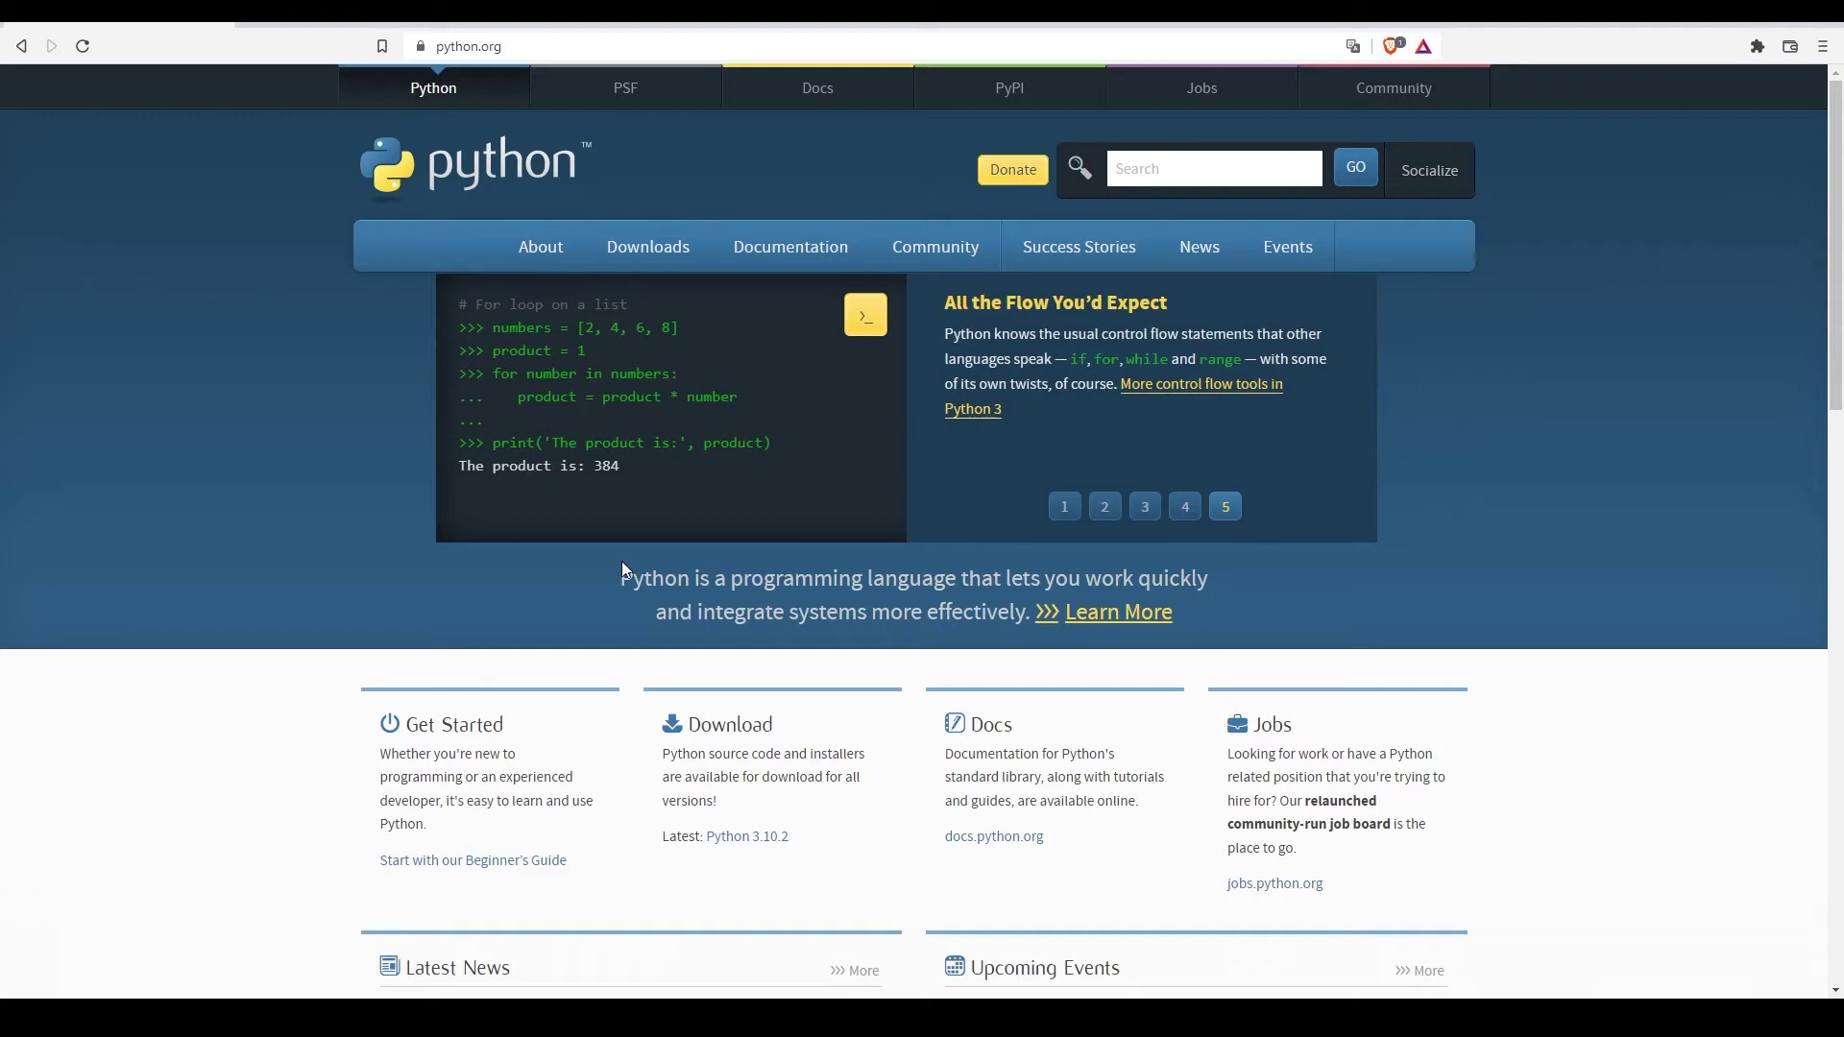
Step: Switch to the Command Prompt, start python and highlight the version number of the stand-alone interpreter
click(288, 1018)
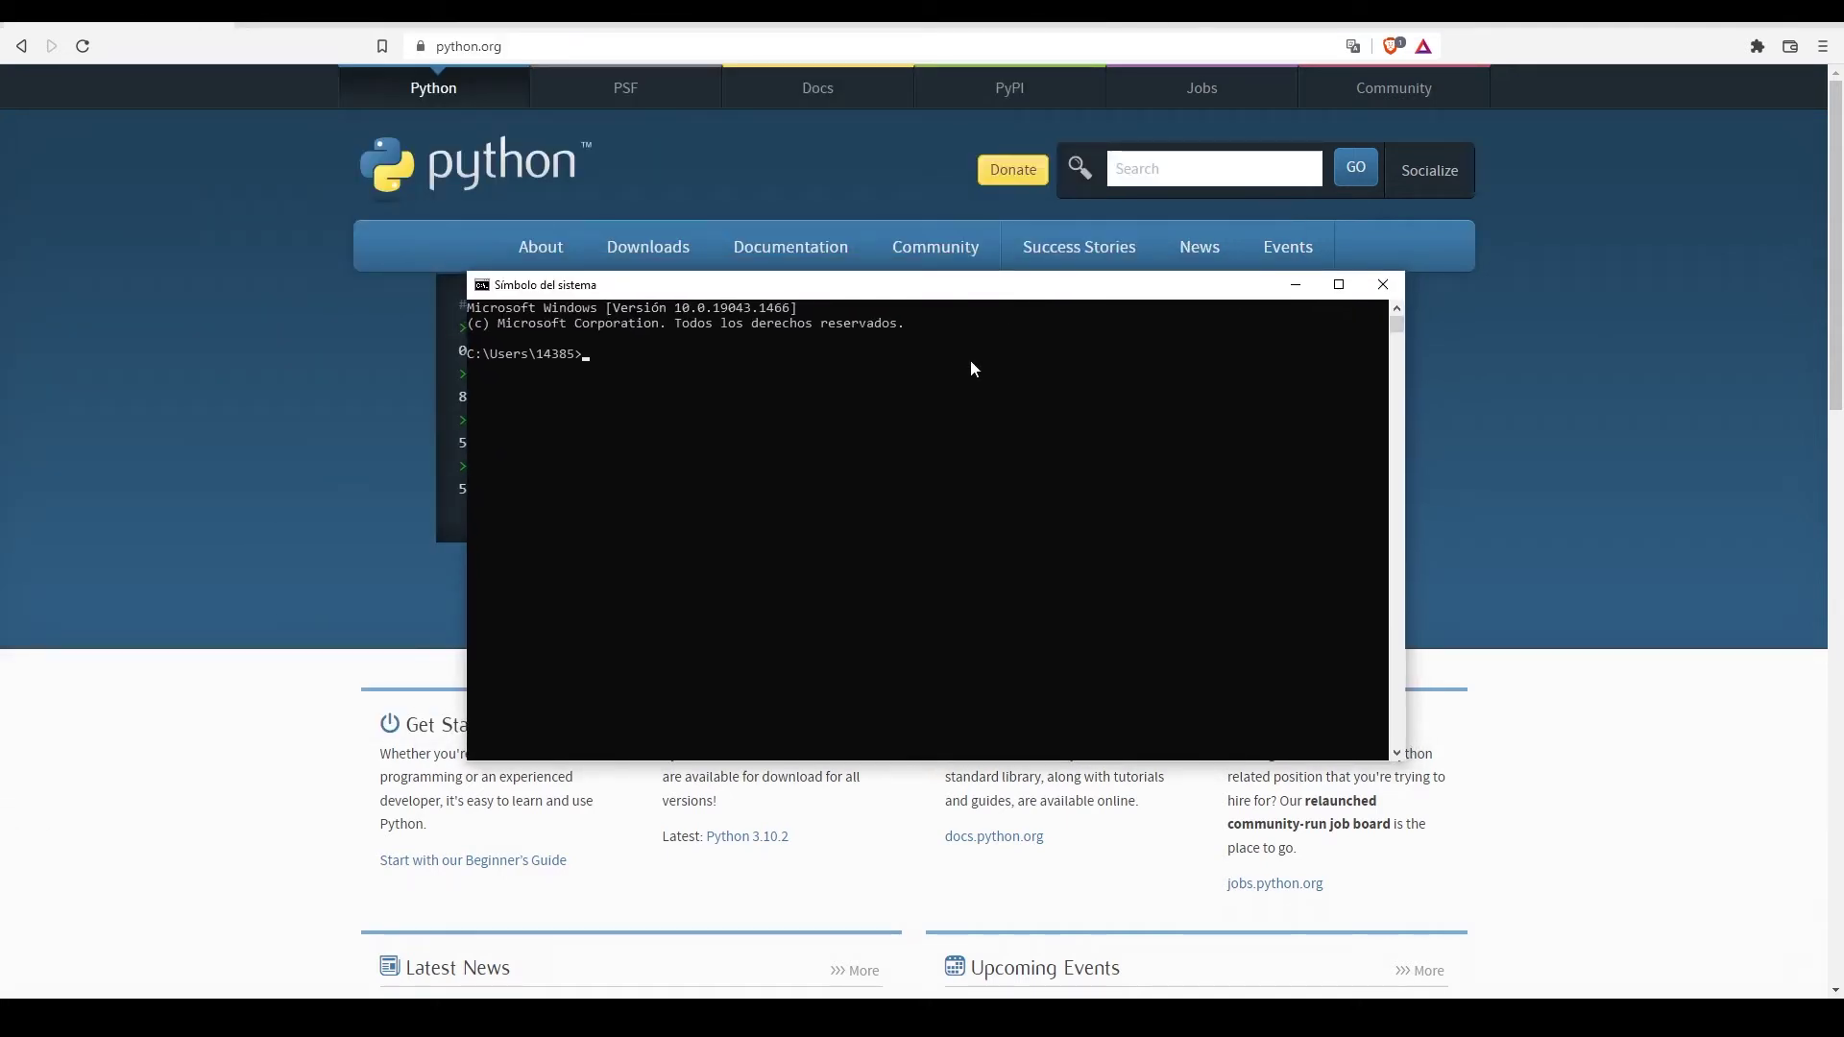
text(python)
key(Return)
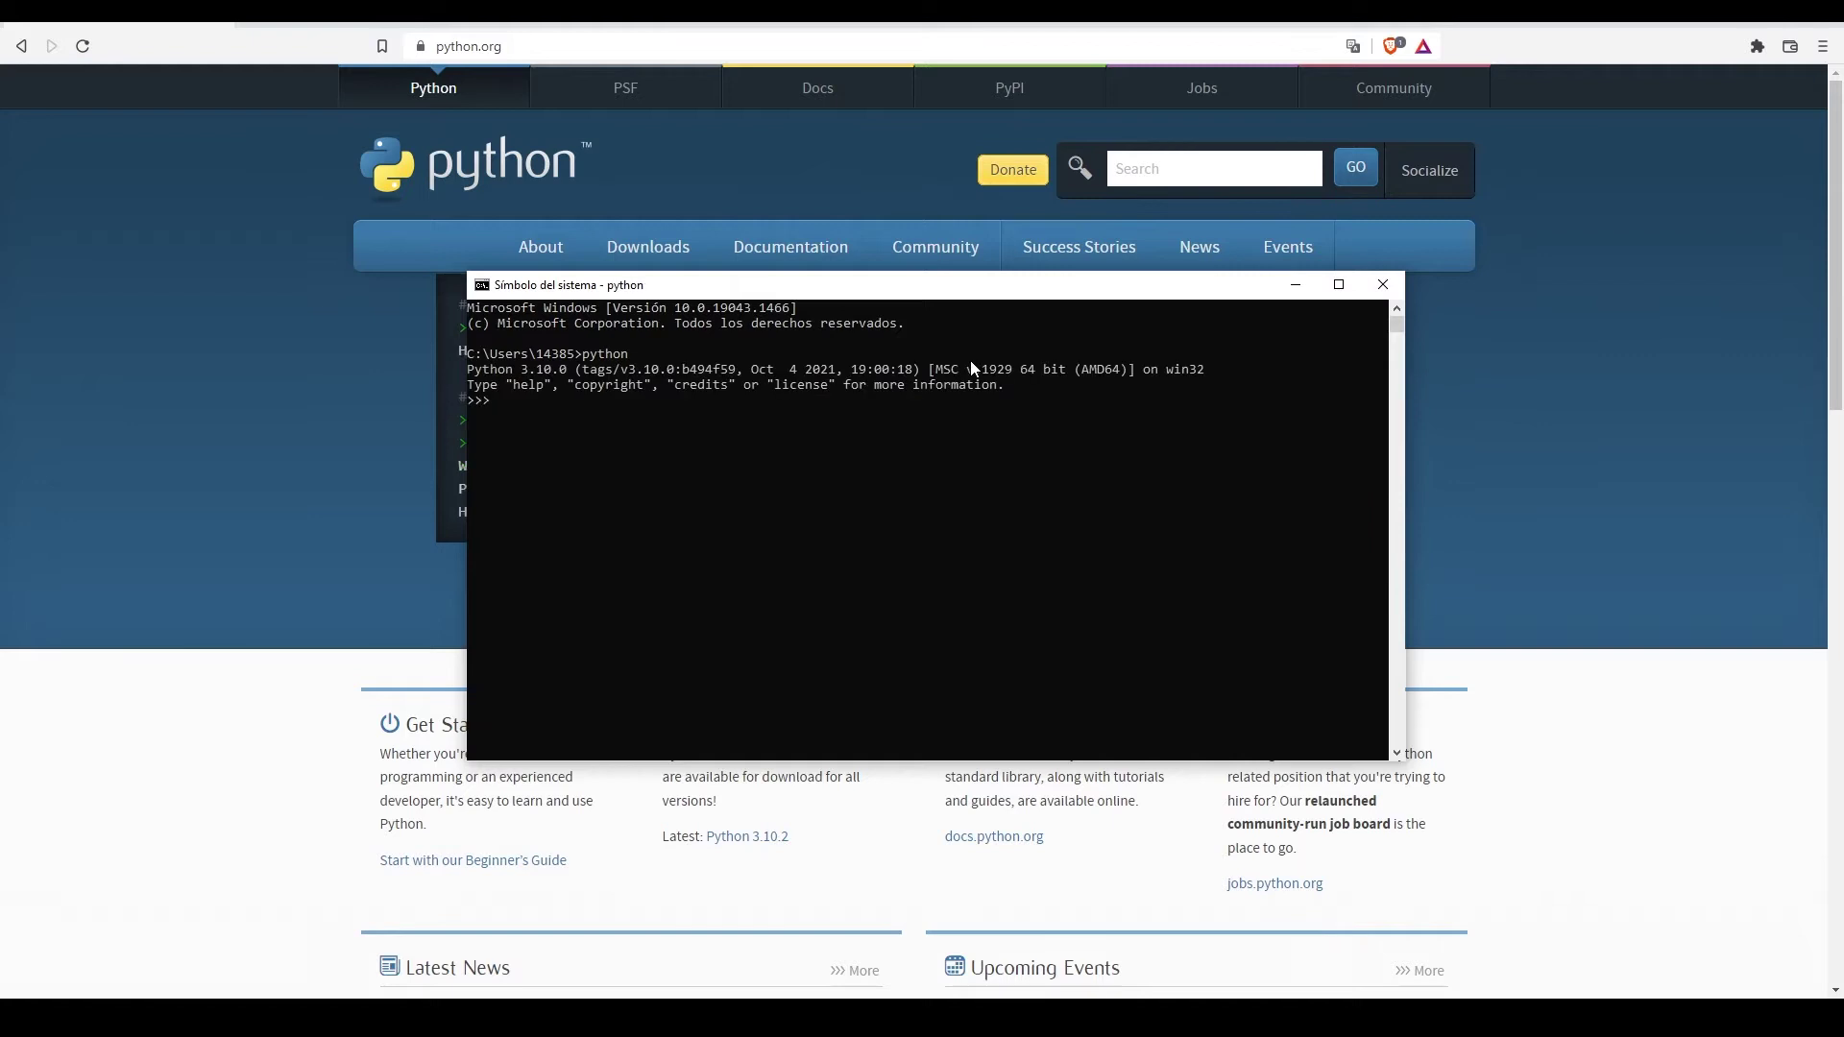
click(526, 382)
drag(525, 383, 557, 398)
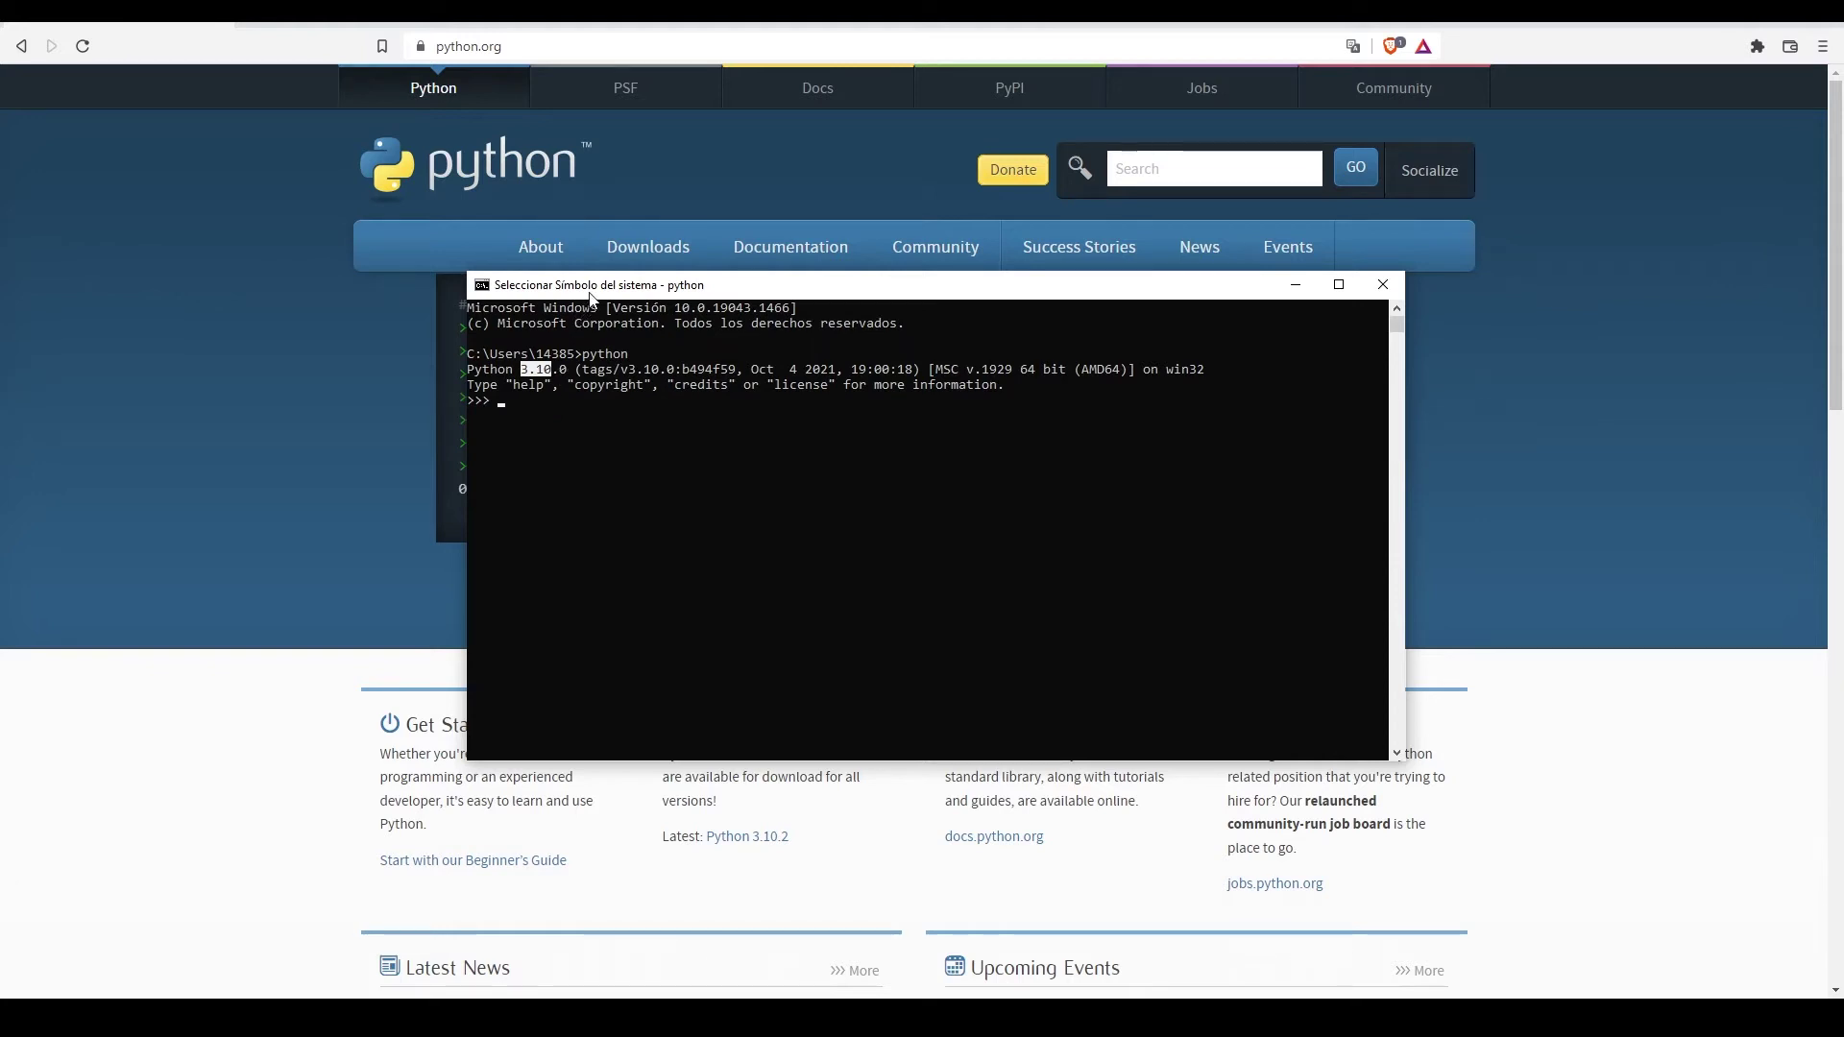
drag(625, 296, 1032, 298)
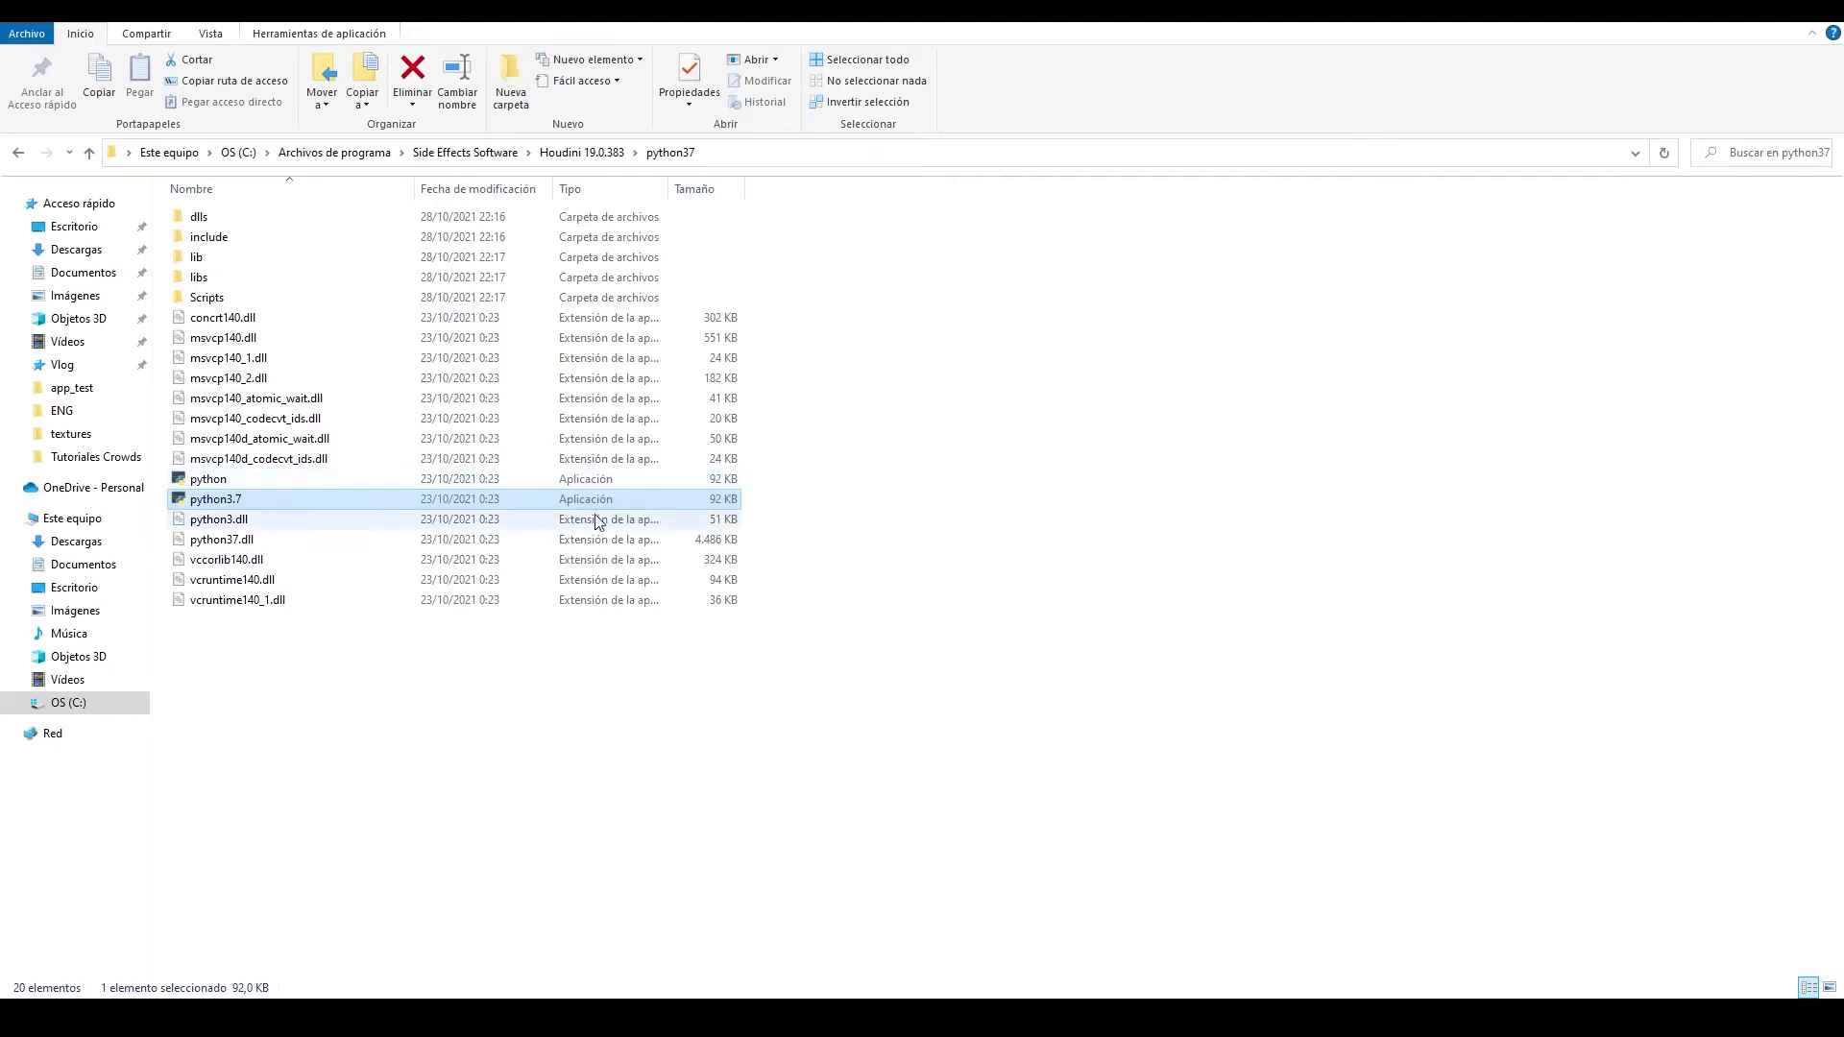
Step: Try to run python from a new Command Prompt and close the Microsoft Store window
ctrl+click(631, 505)
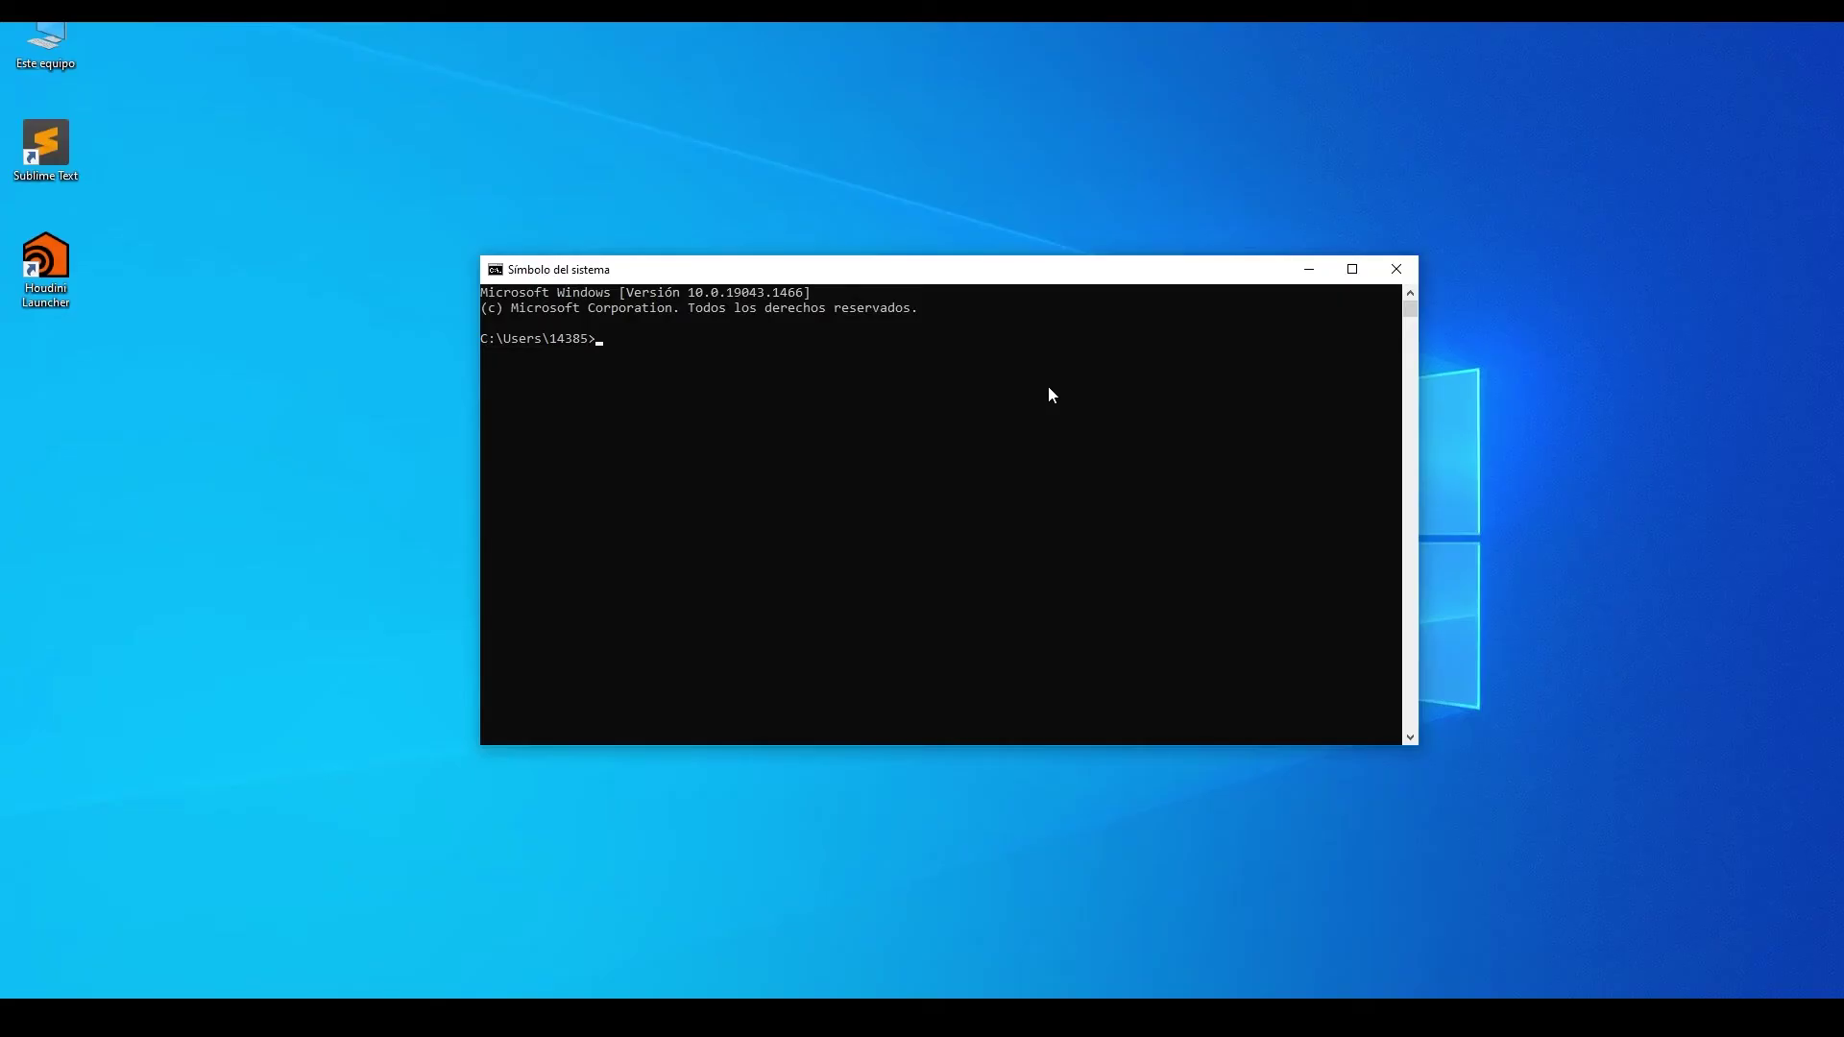
key(Return)
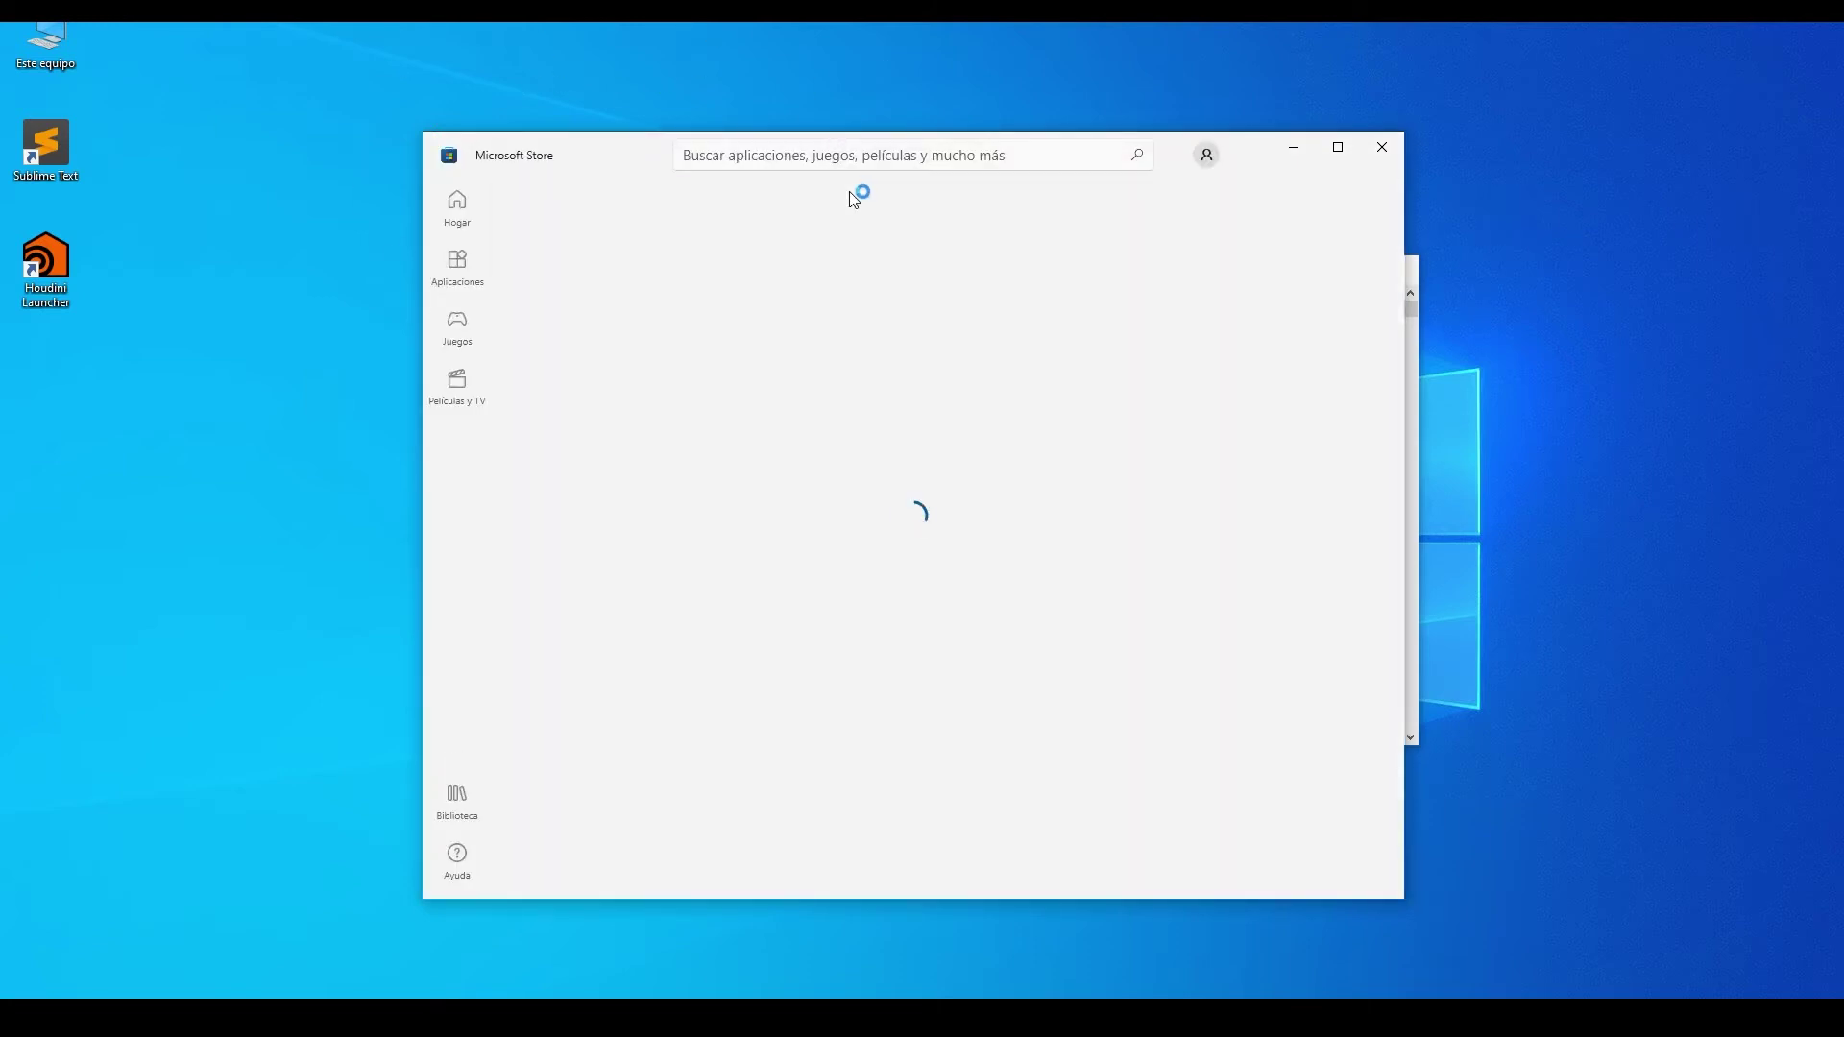
drag(659, 158, 959, 157)
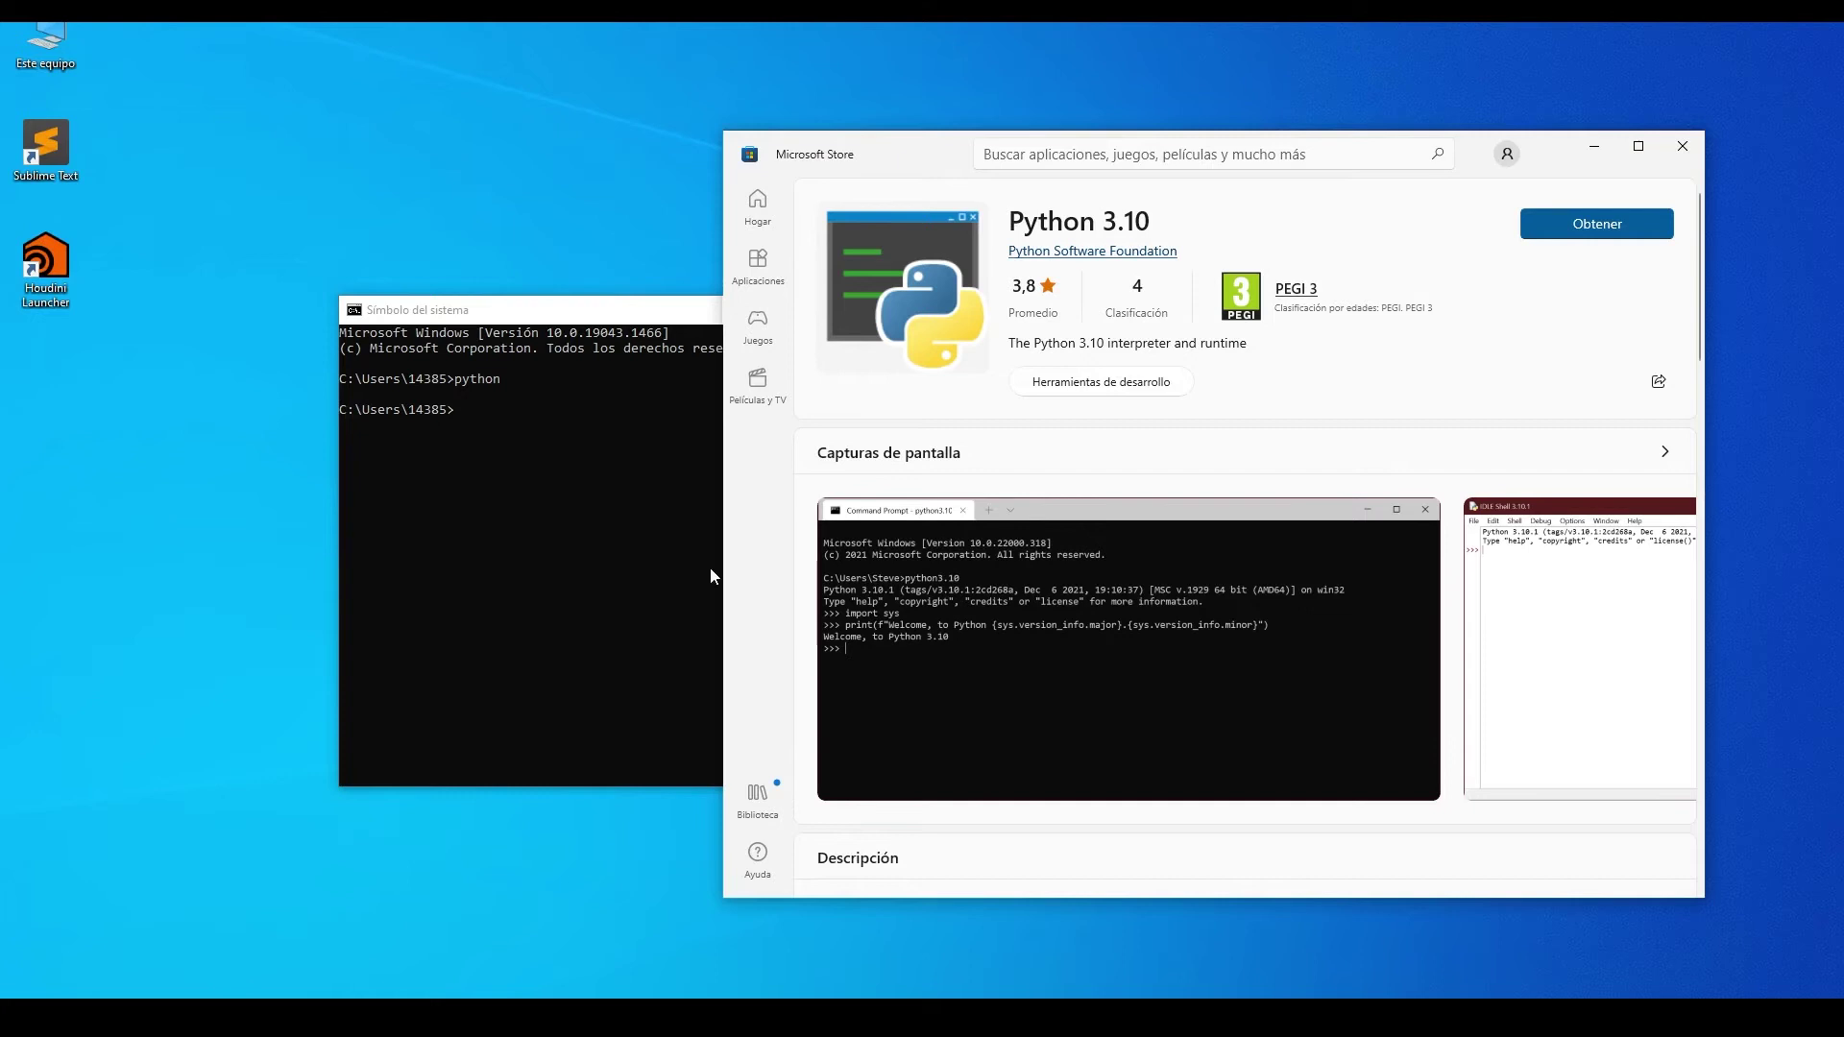
click(1688, 158)
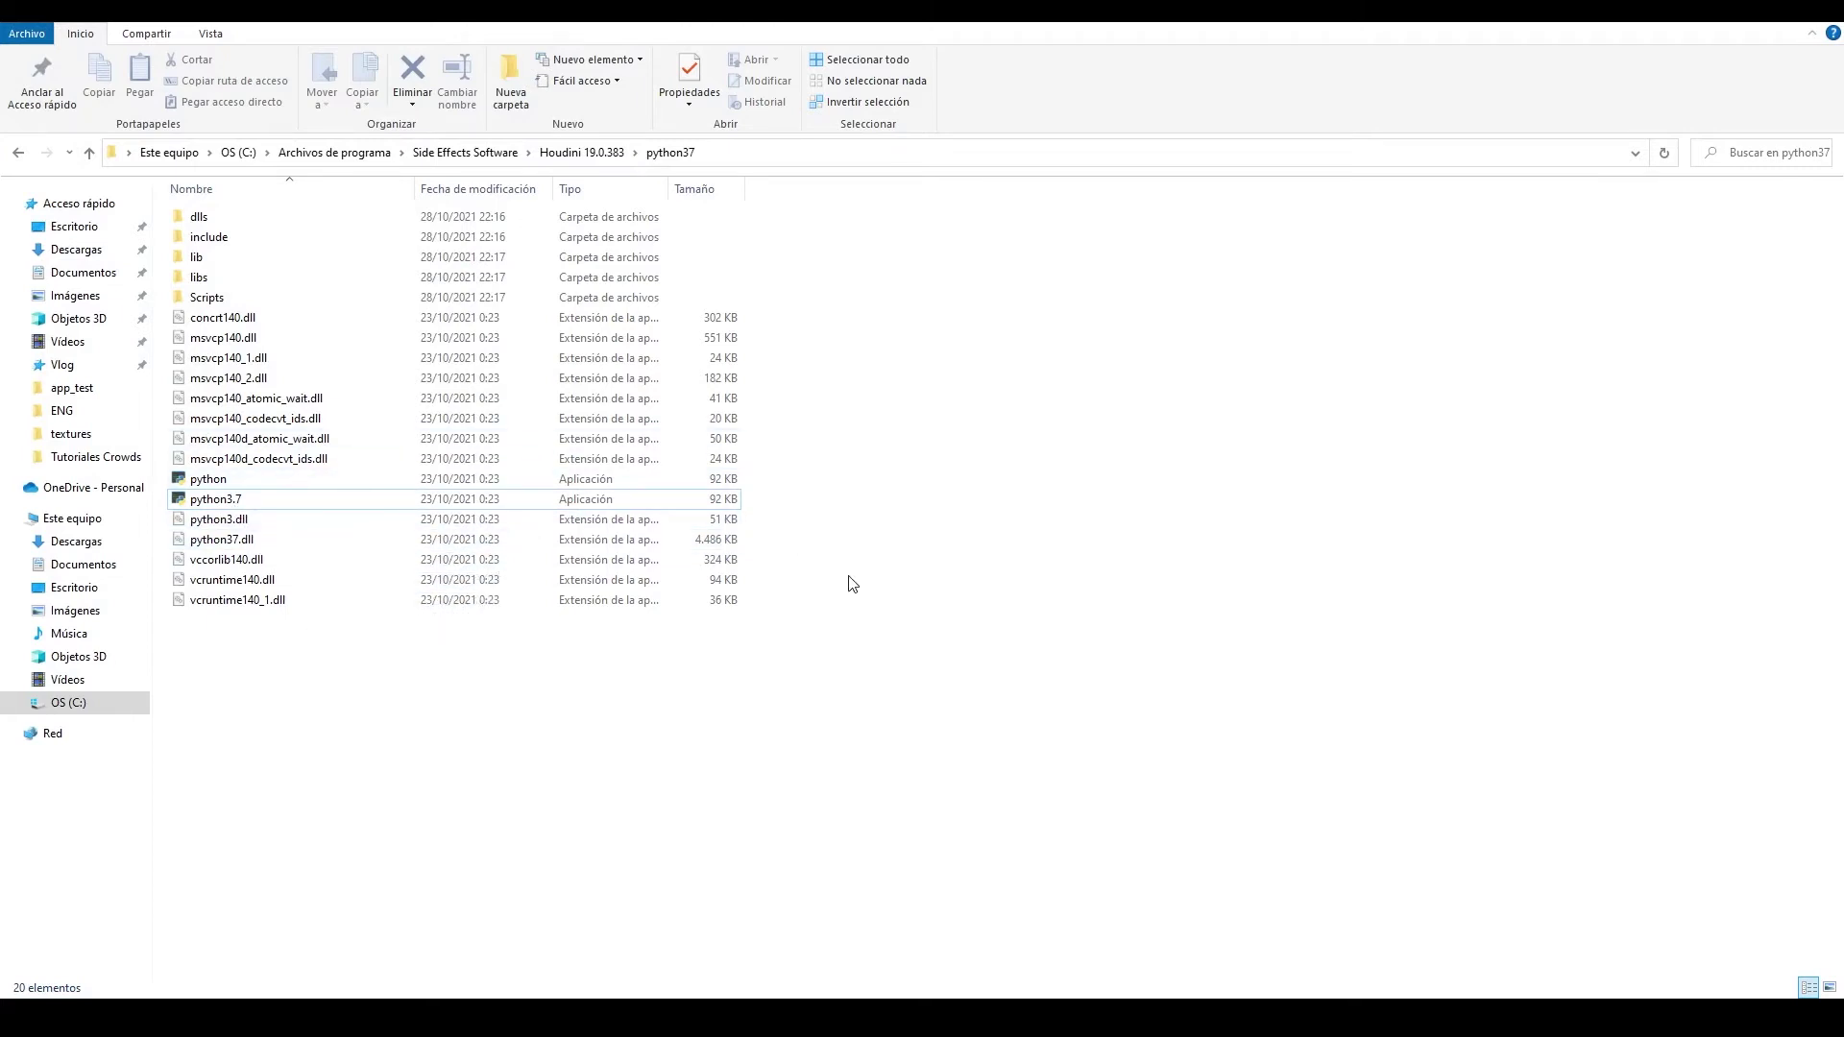
click(336, 1018)
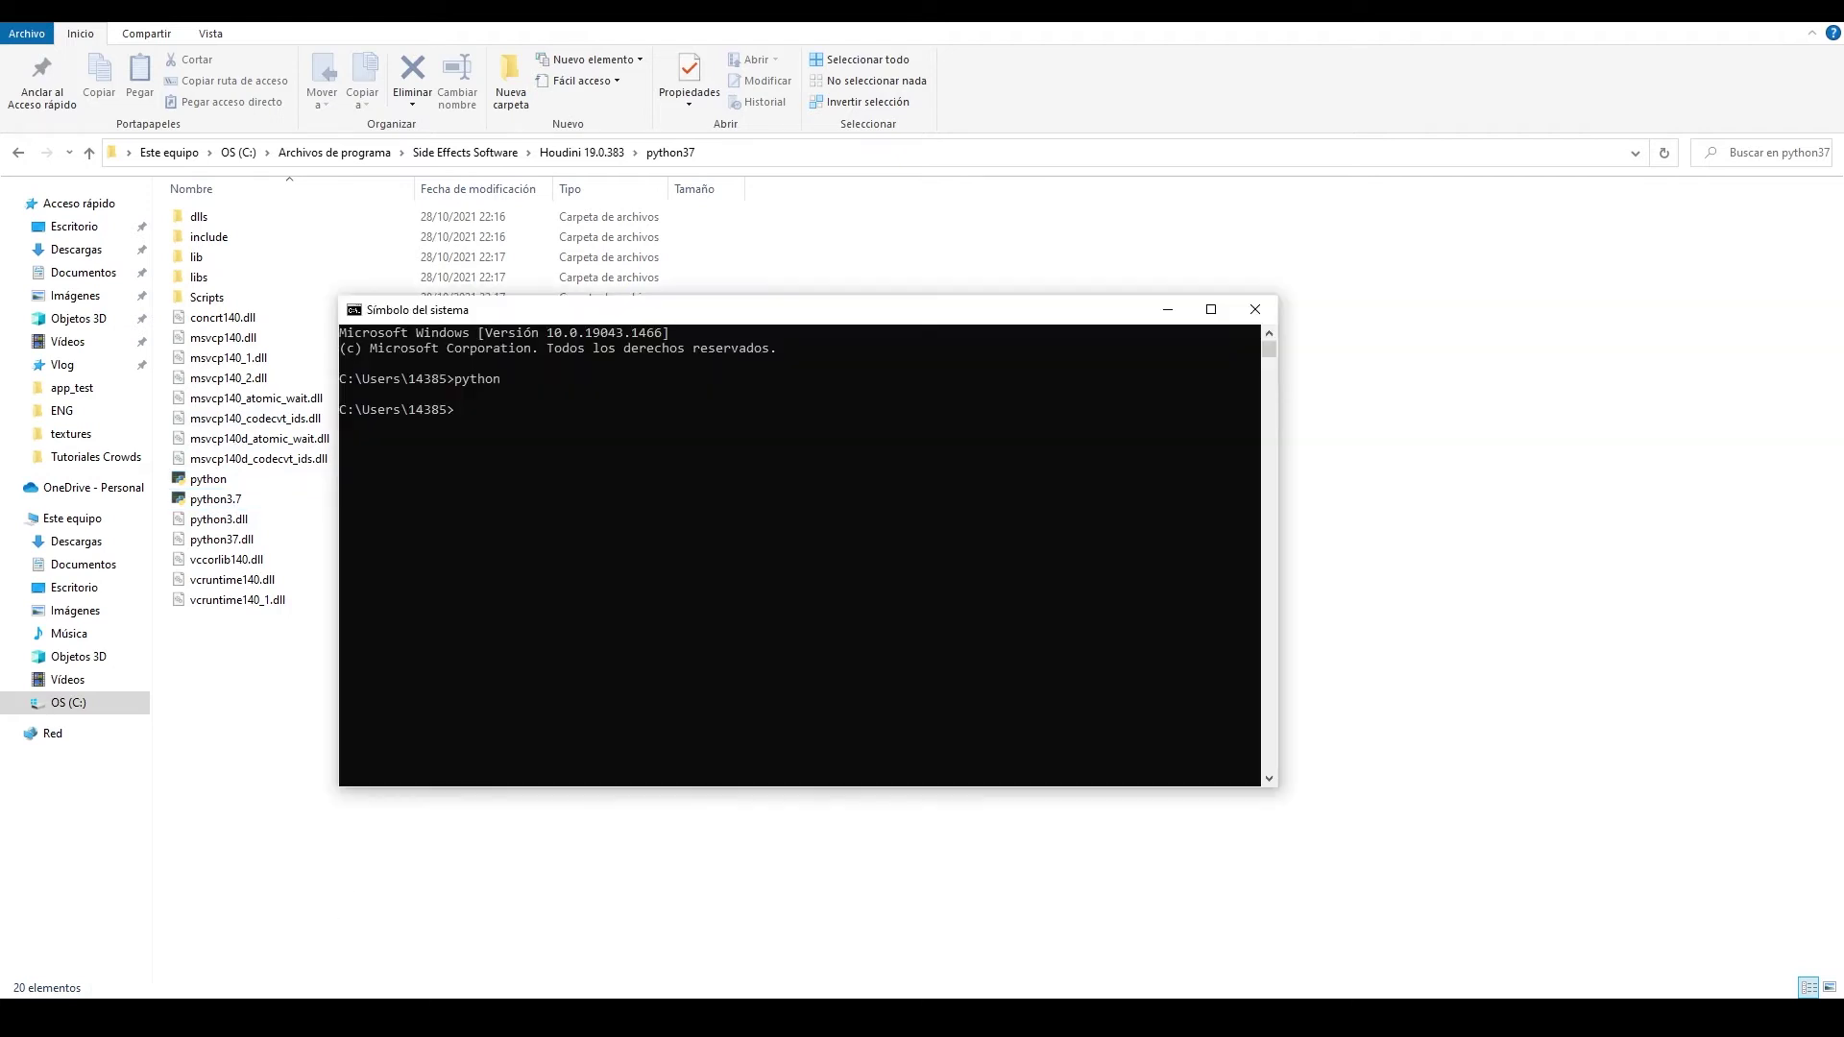
text(python)
key(Return)
Step: Copy the python37 folder's path and open the system Path environment variable for editing
click(763, 153)
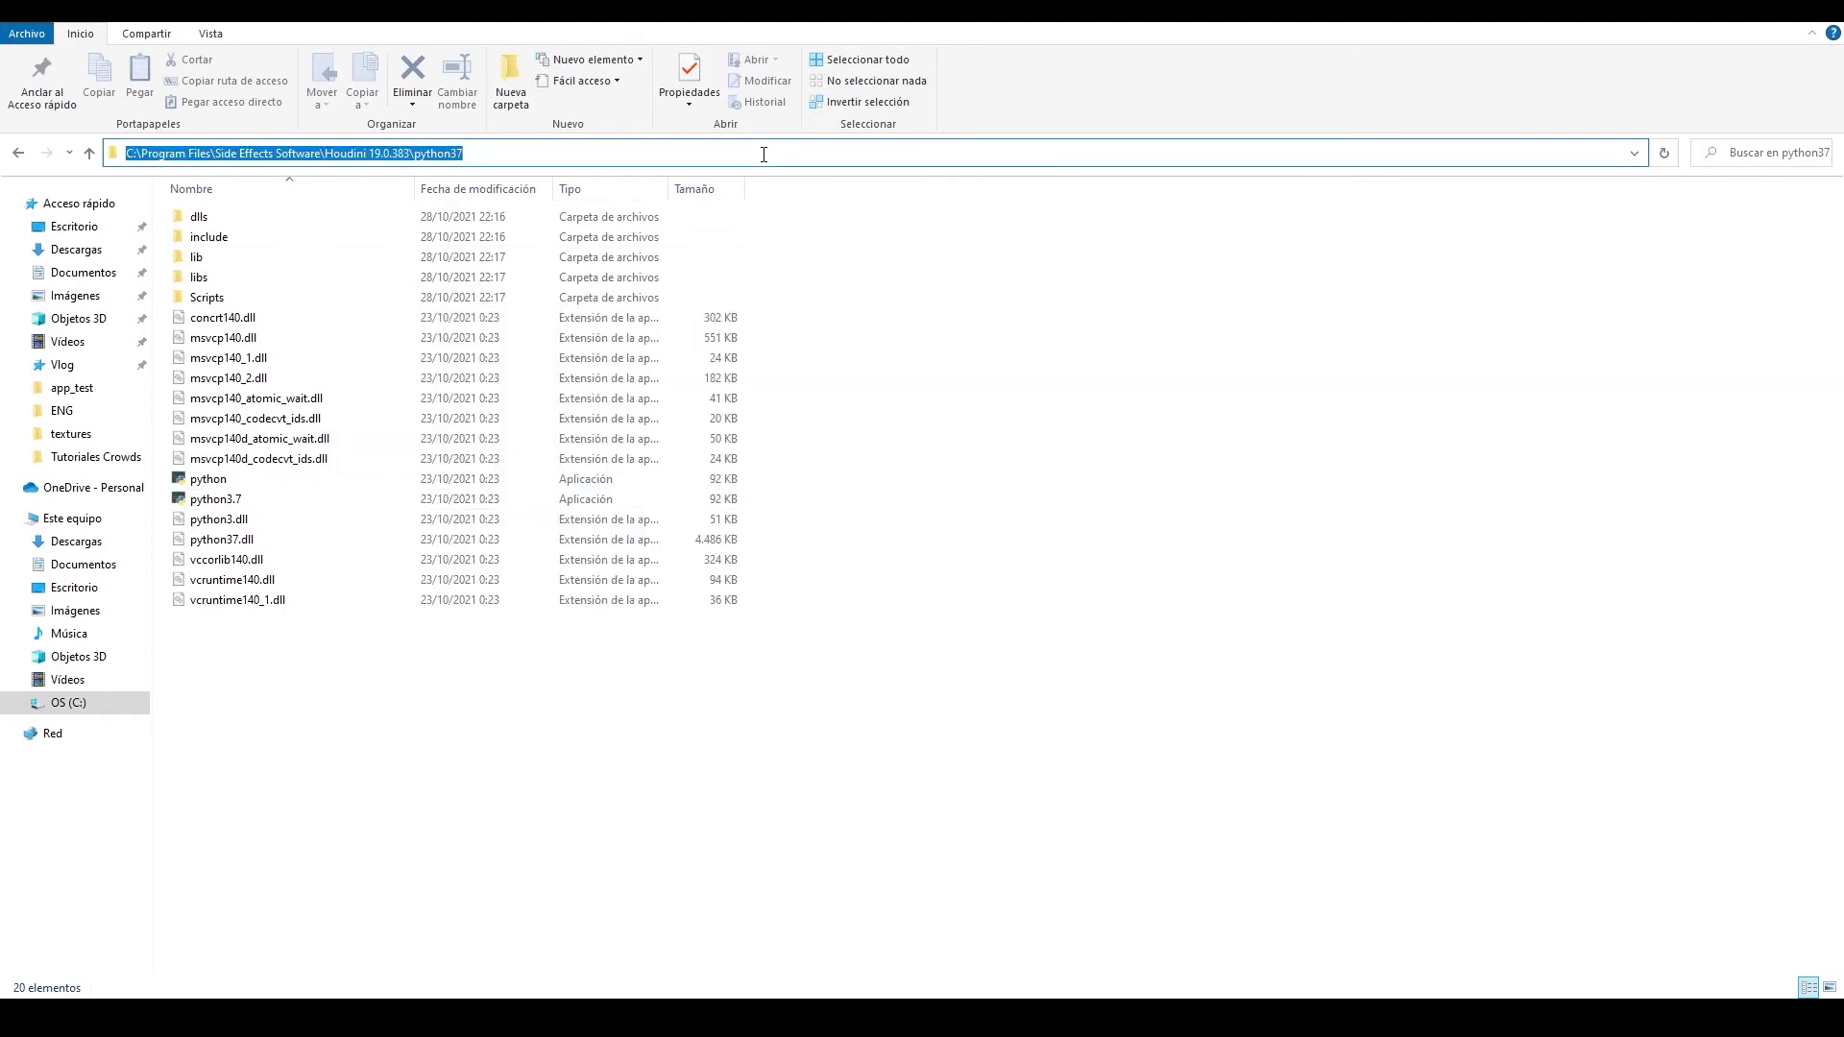
drag(399, 227, 870, 295)
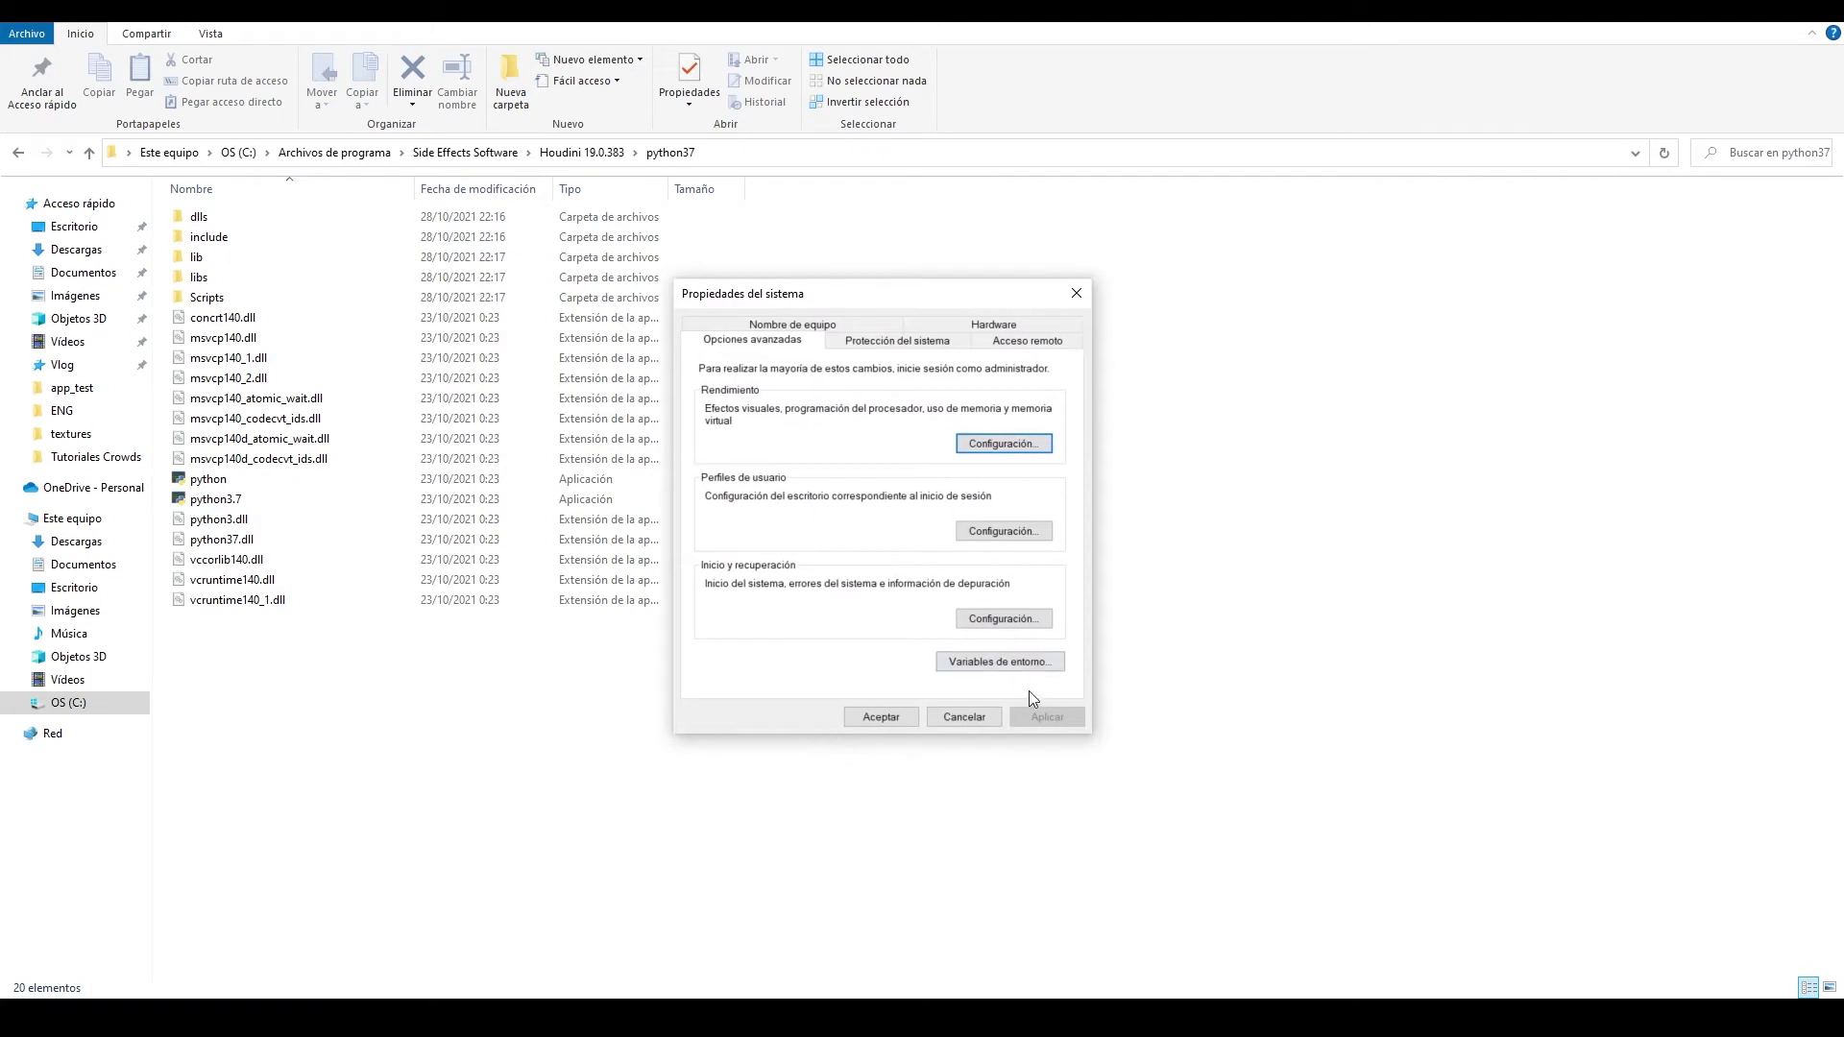
click(1032, 662)
drag(909, 216, 886, 233)
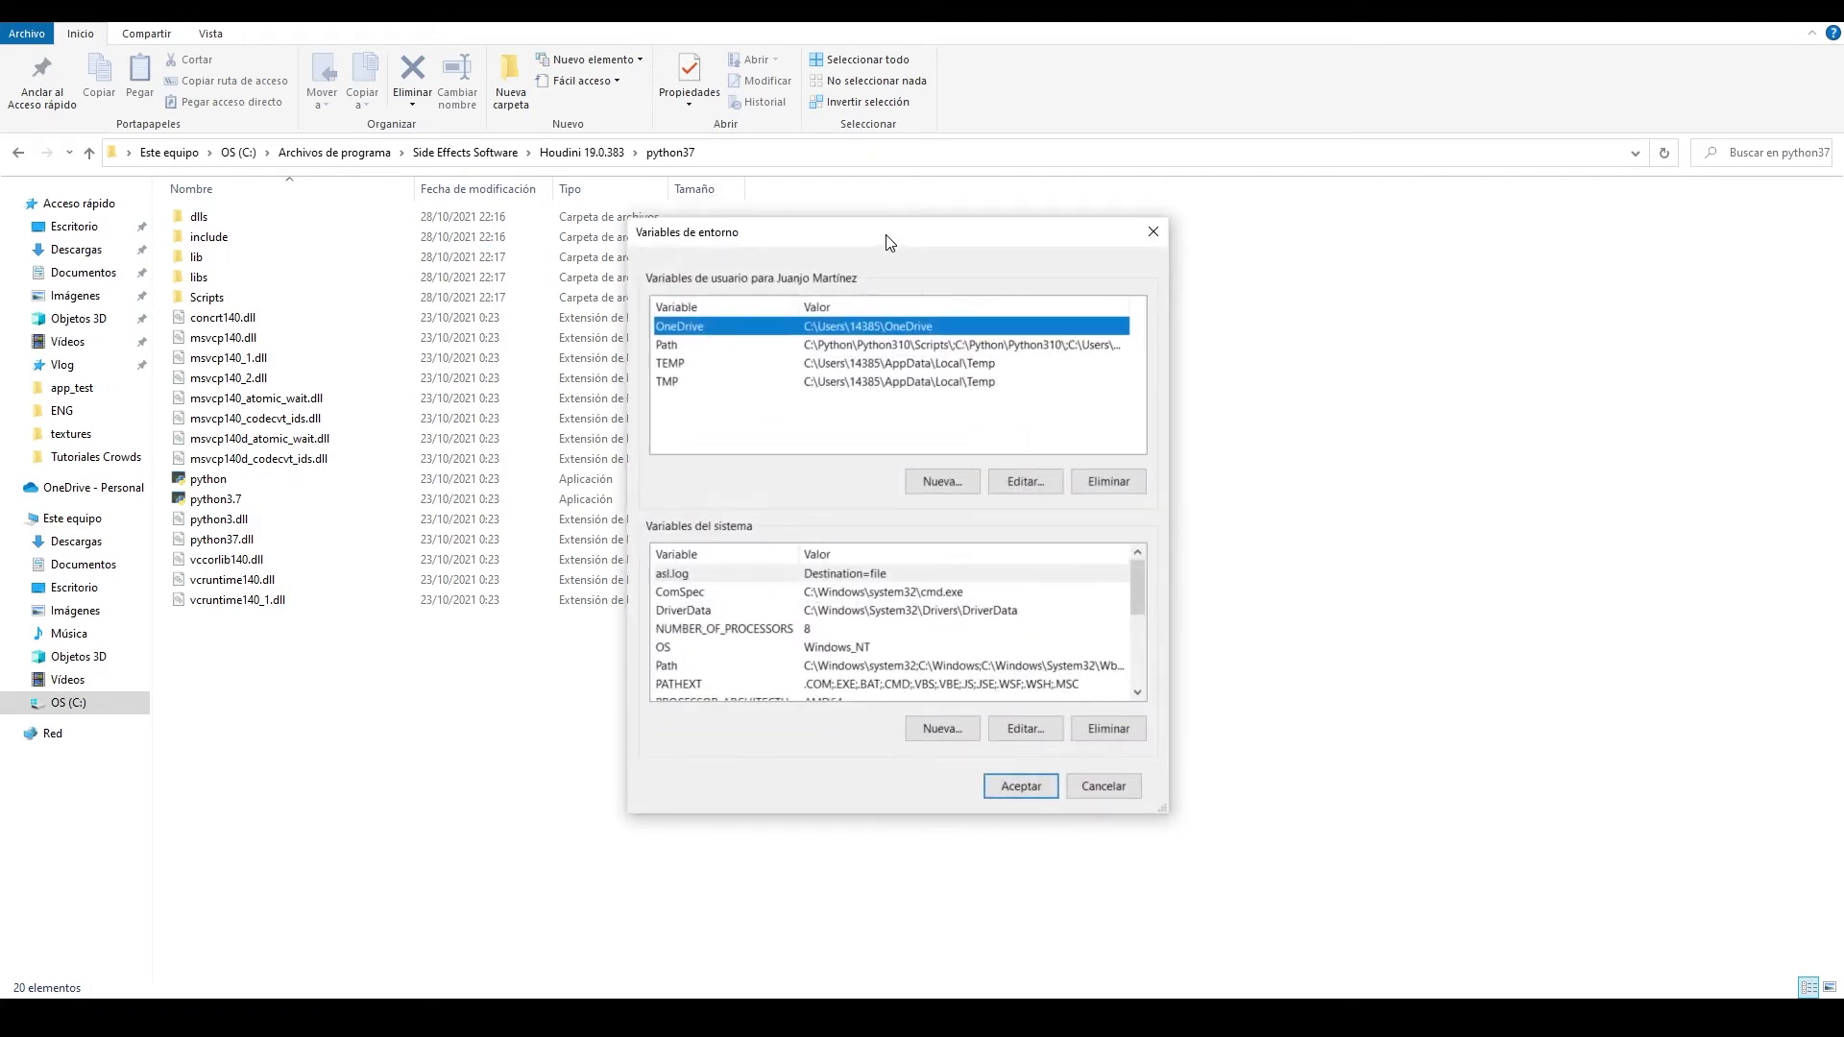
click(676, 669)
click(1055, 726)
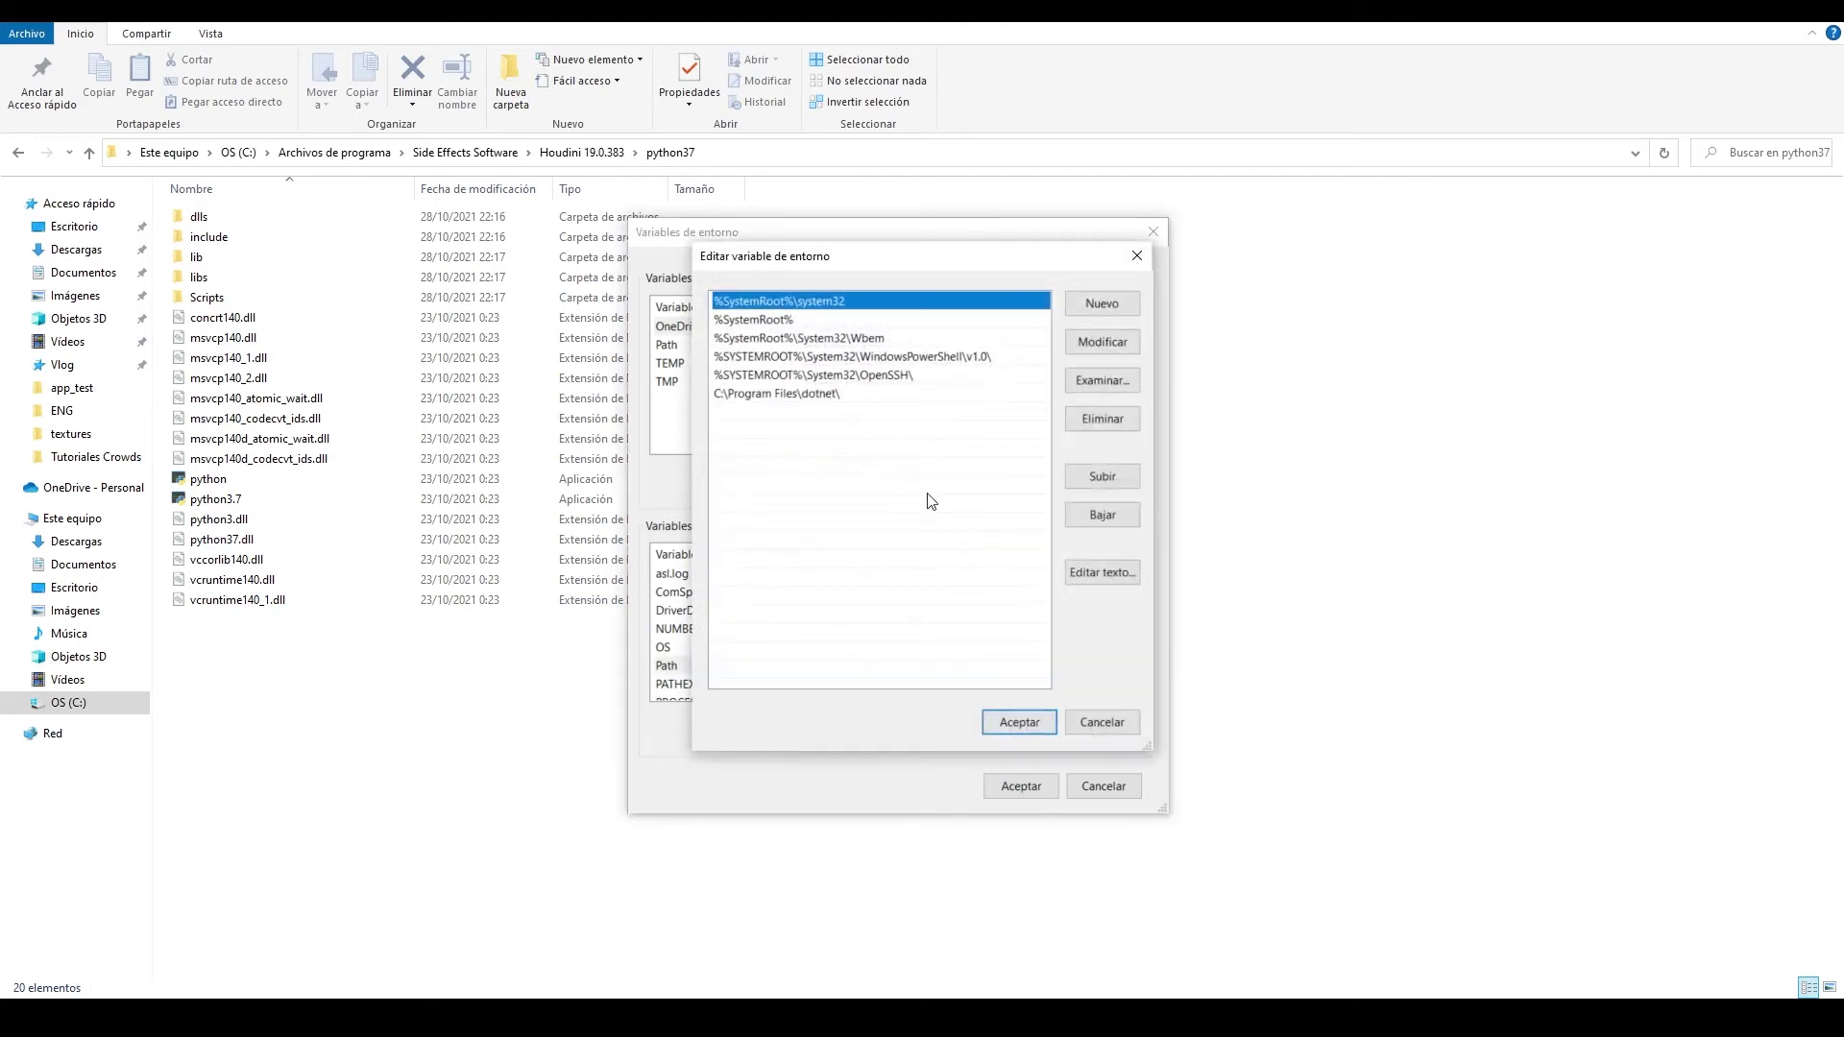
Step: Add C:\Program Files\Side Effects Software\Houdini 19.0.383\python37 to the system Path variable and accept all the open dialogs
click(1097, 315)
text(C:\Program Files\Side Effects Software\Houdini 19.0.383\python37)
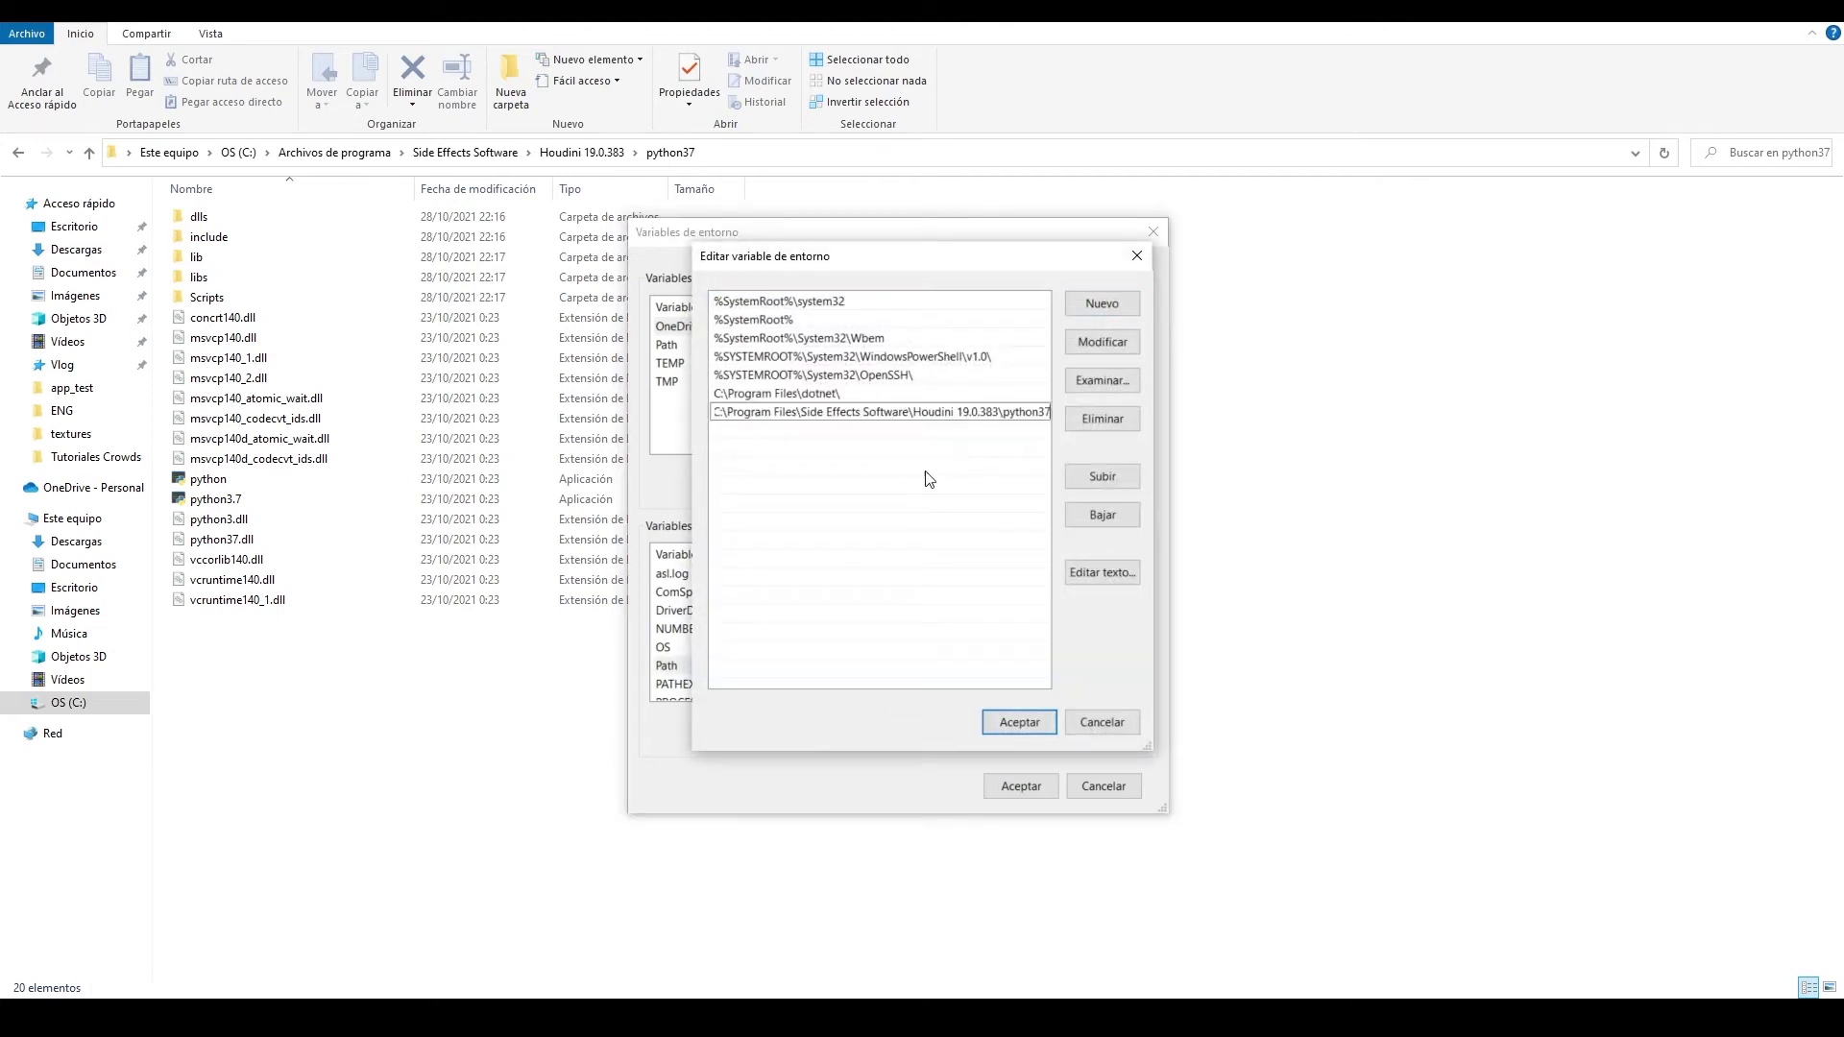
click(939, 456)
click(1015, 722)
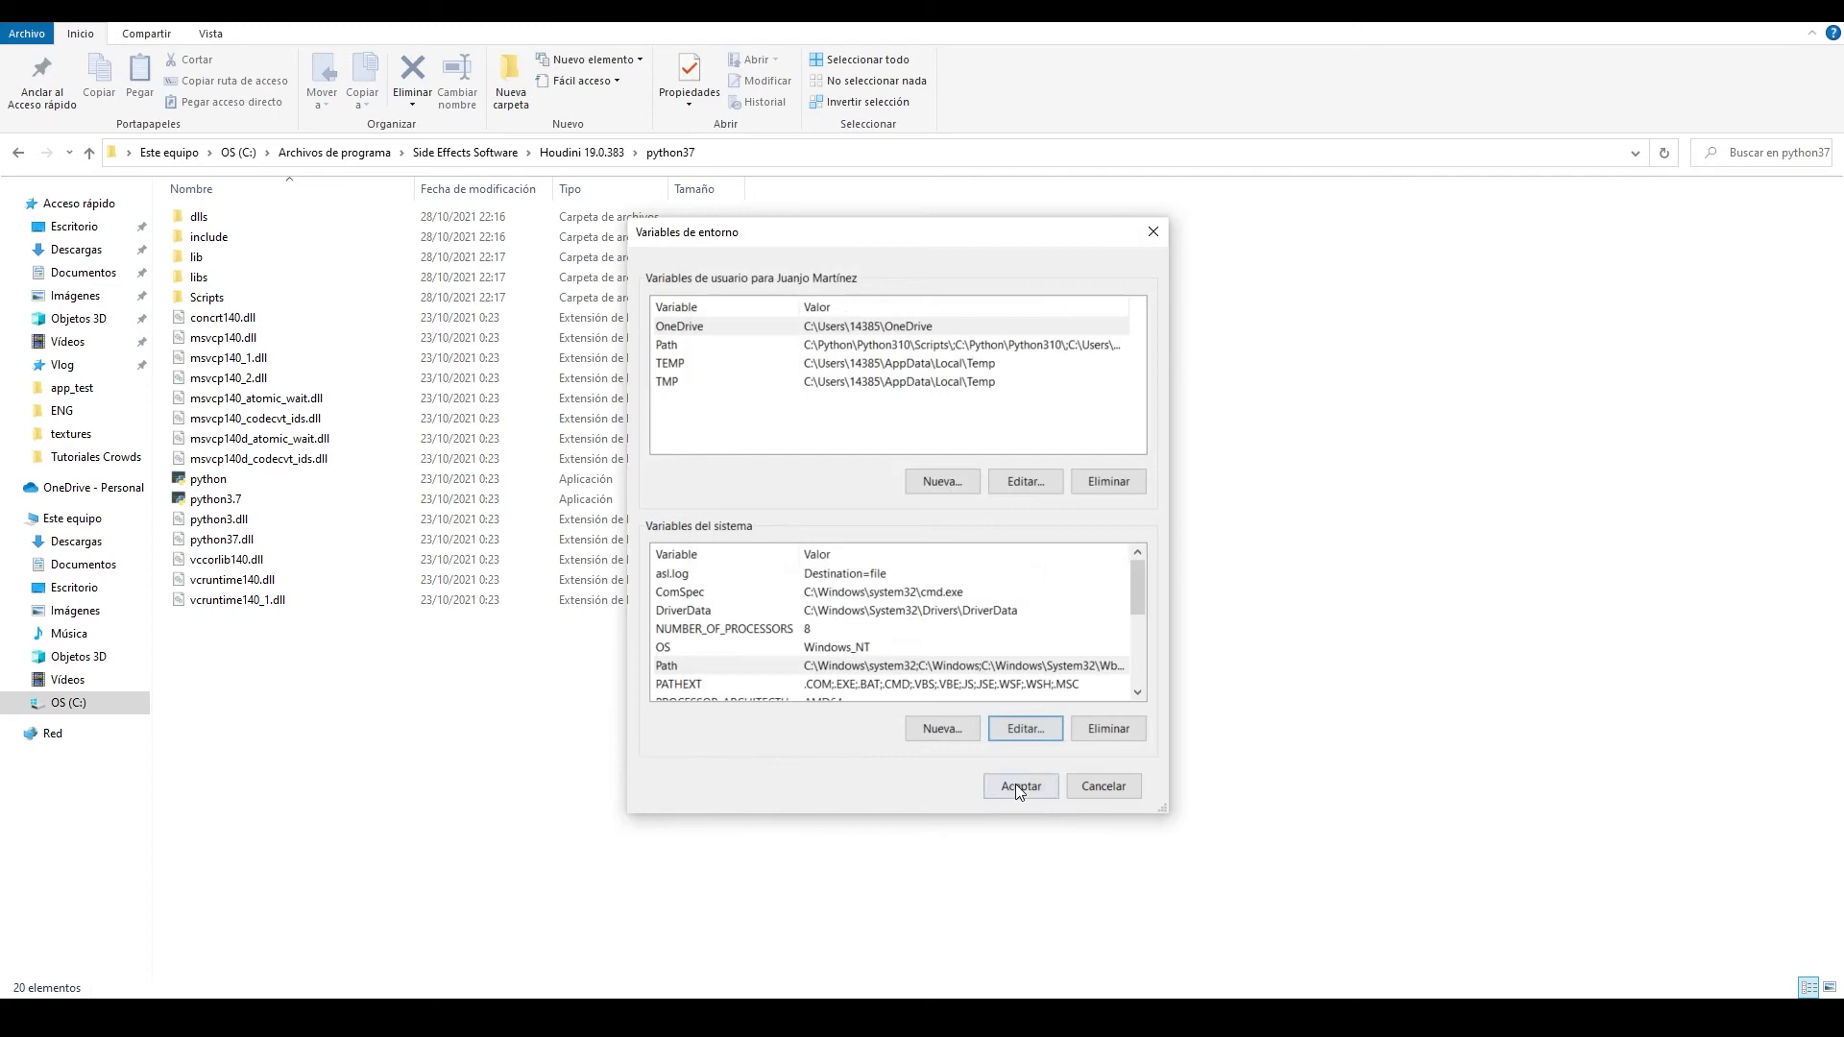
click(1018, 785)
click(881, 717)
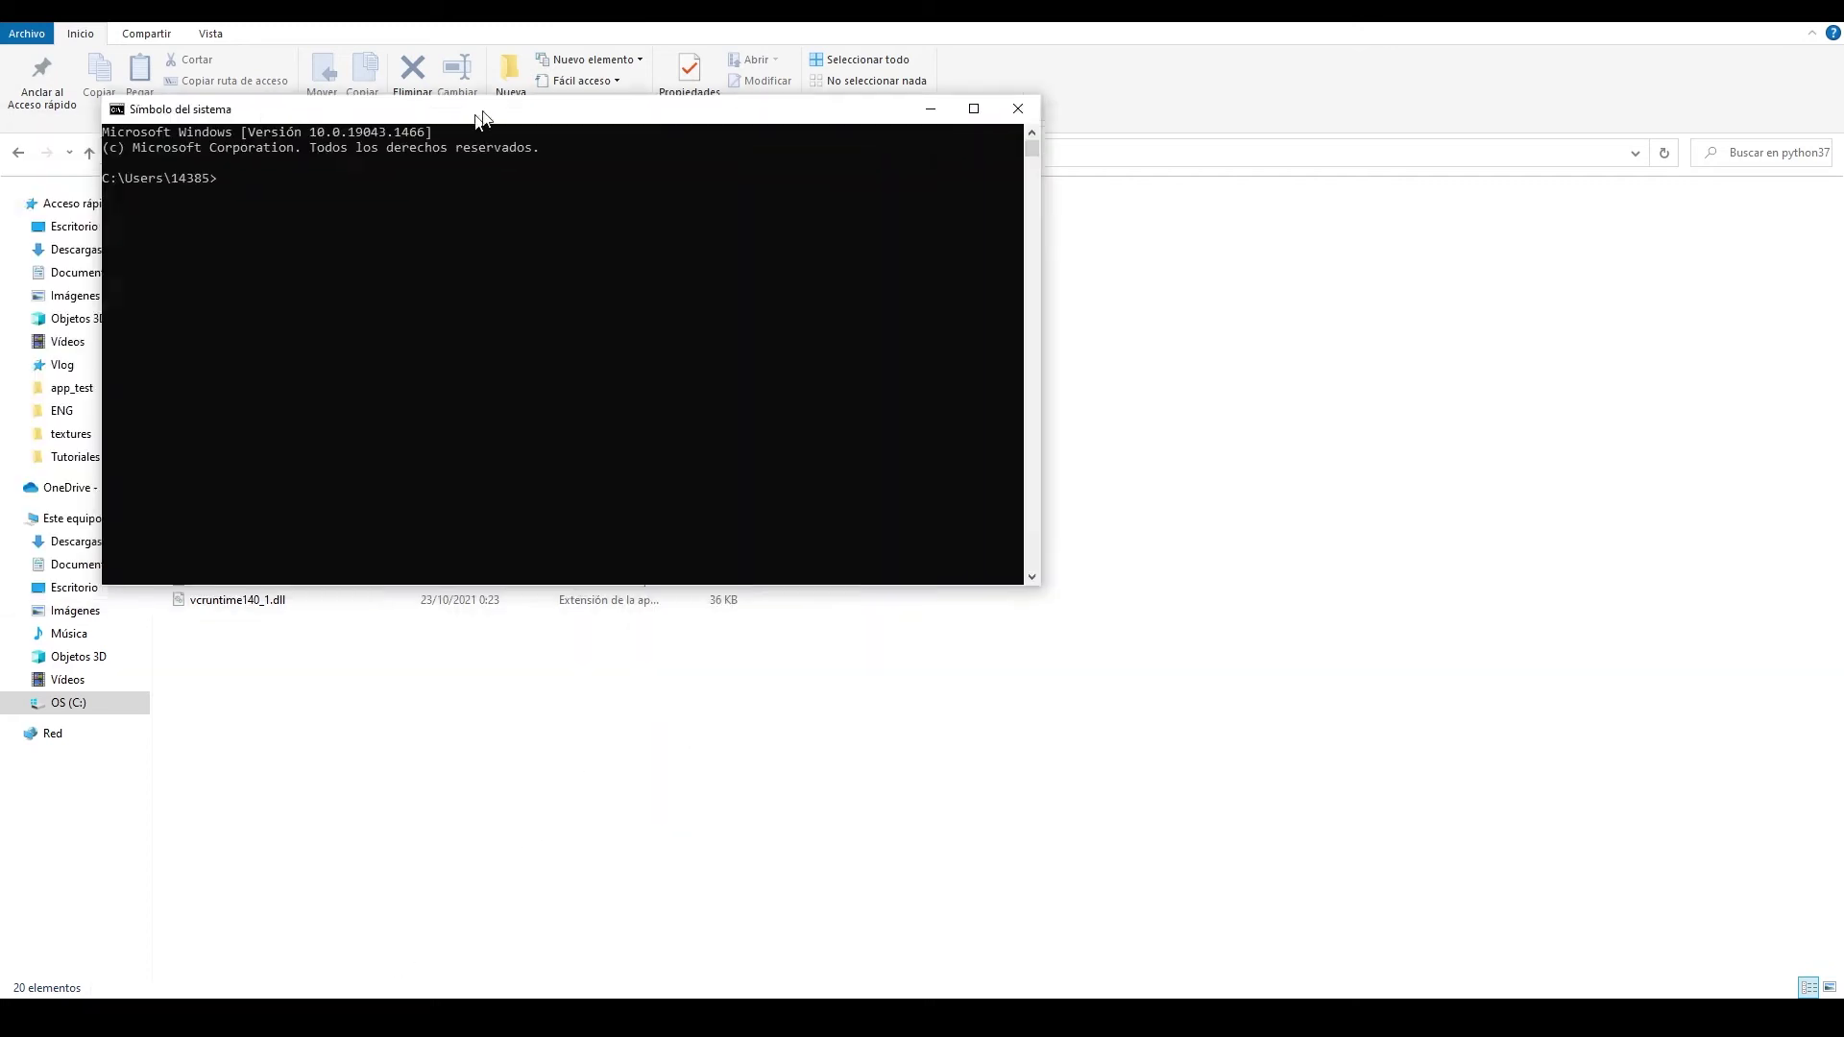
Step: Start python in a new Command Prompt to check which interpreter the Path variable resolves to
drag(481, 119, 832, 301)
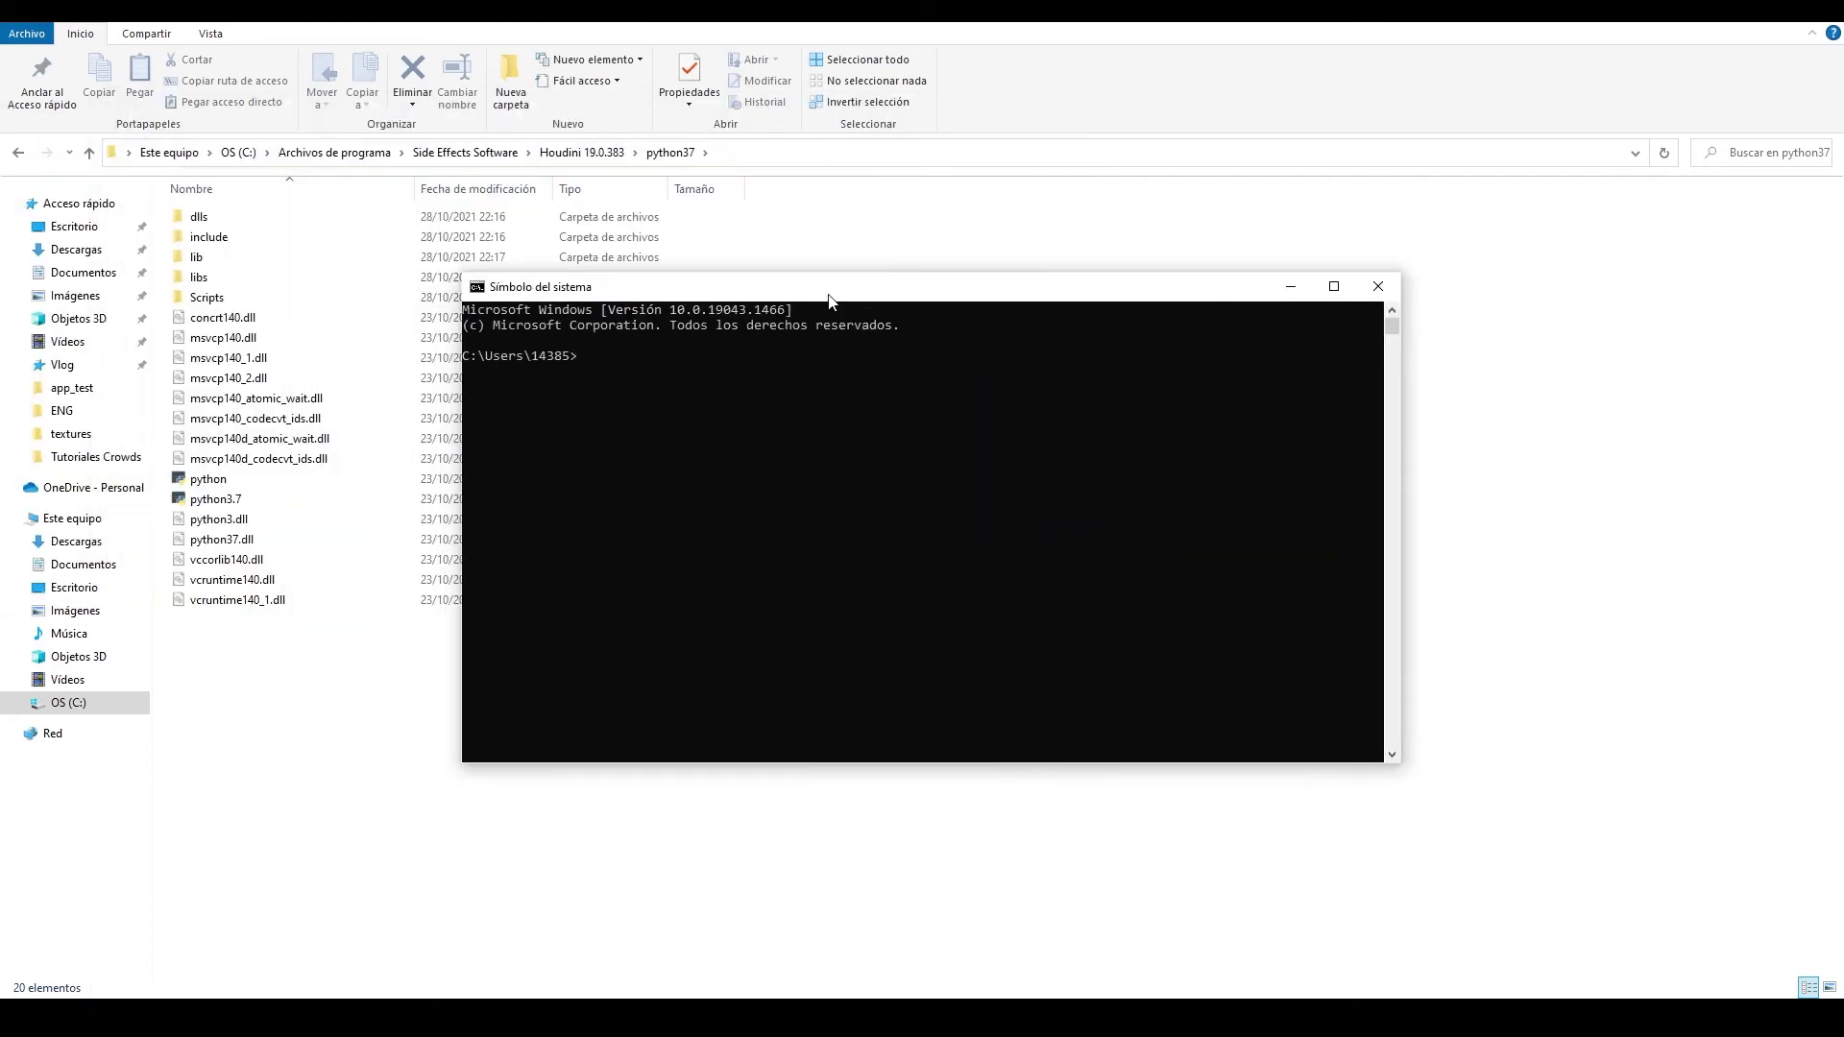
text(python)
key(Return)
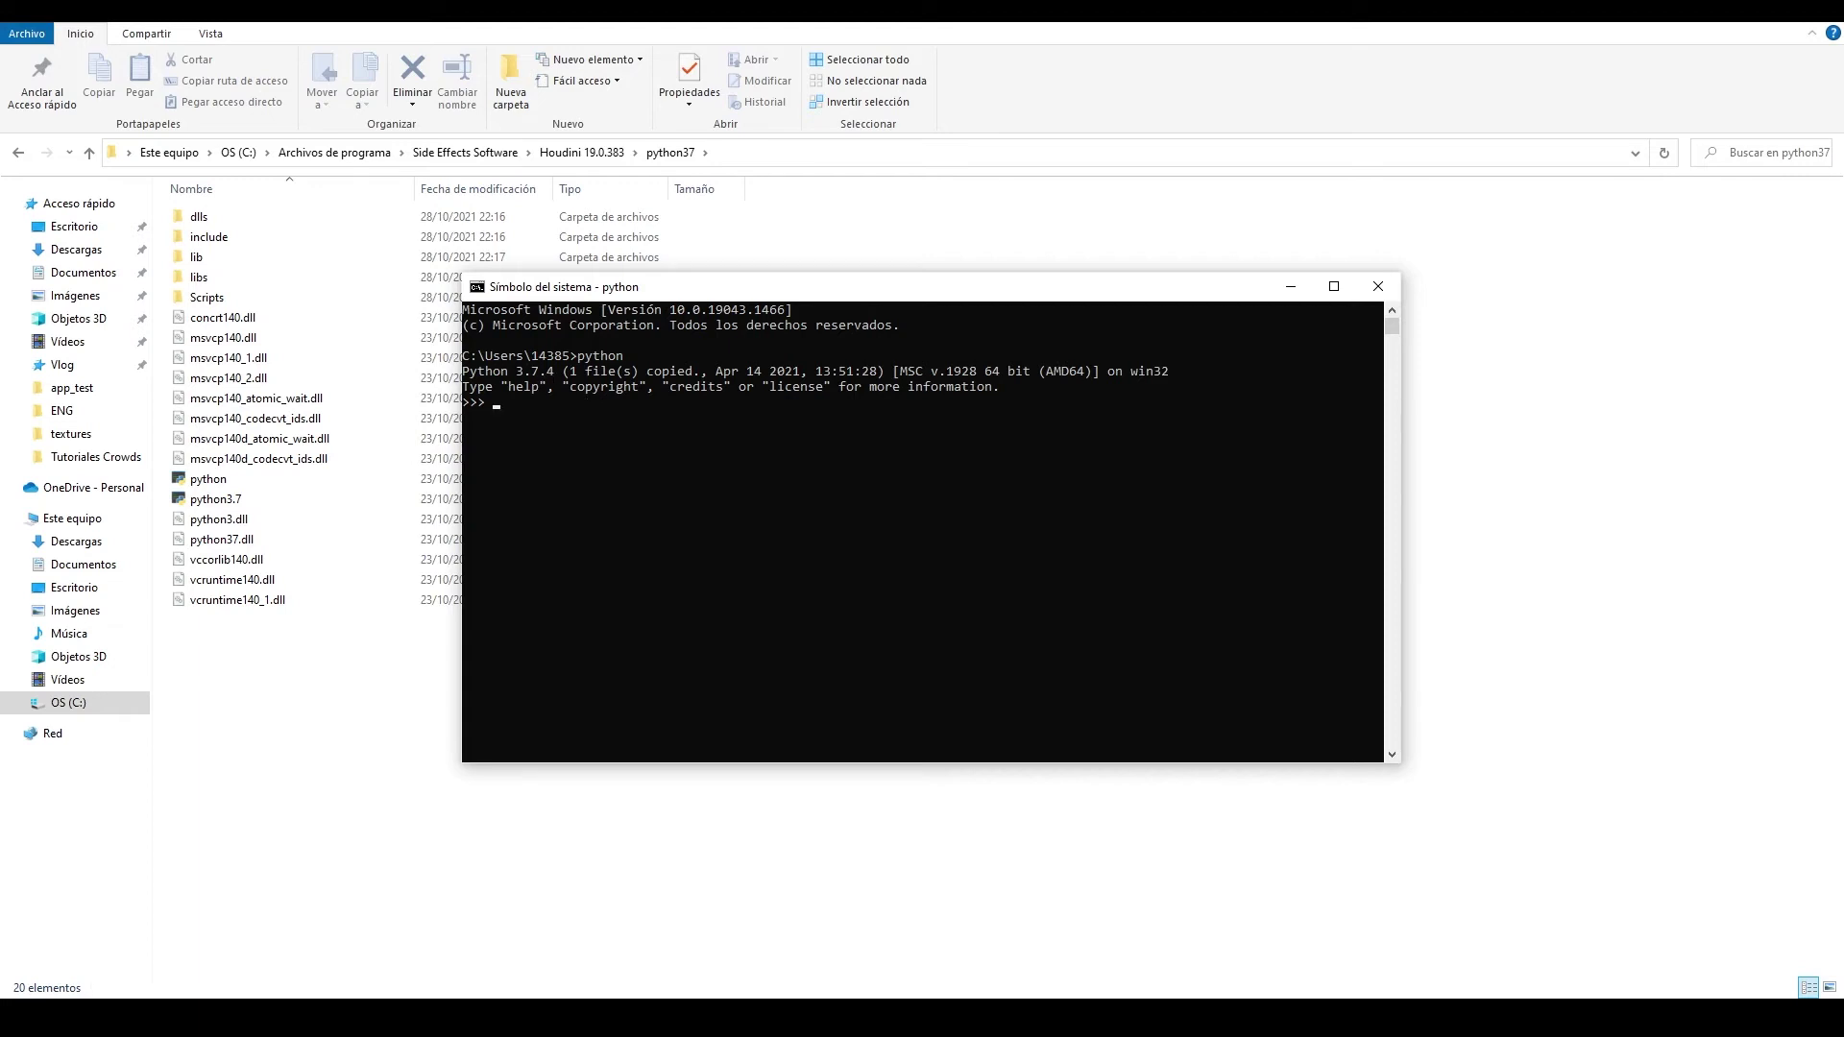
Step: Switch to python.org in the browser and choose the Python 3.10.2 download for Windows
click(268, 1026)
mouse_move(653, 290)
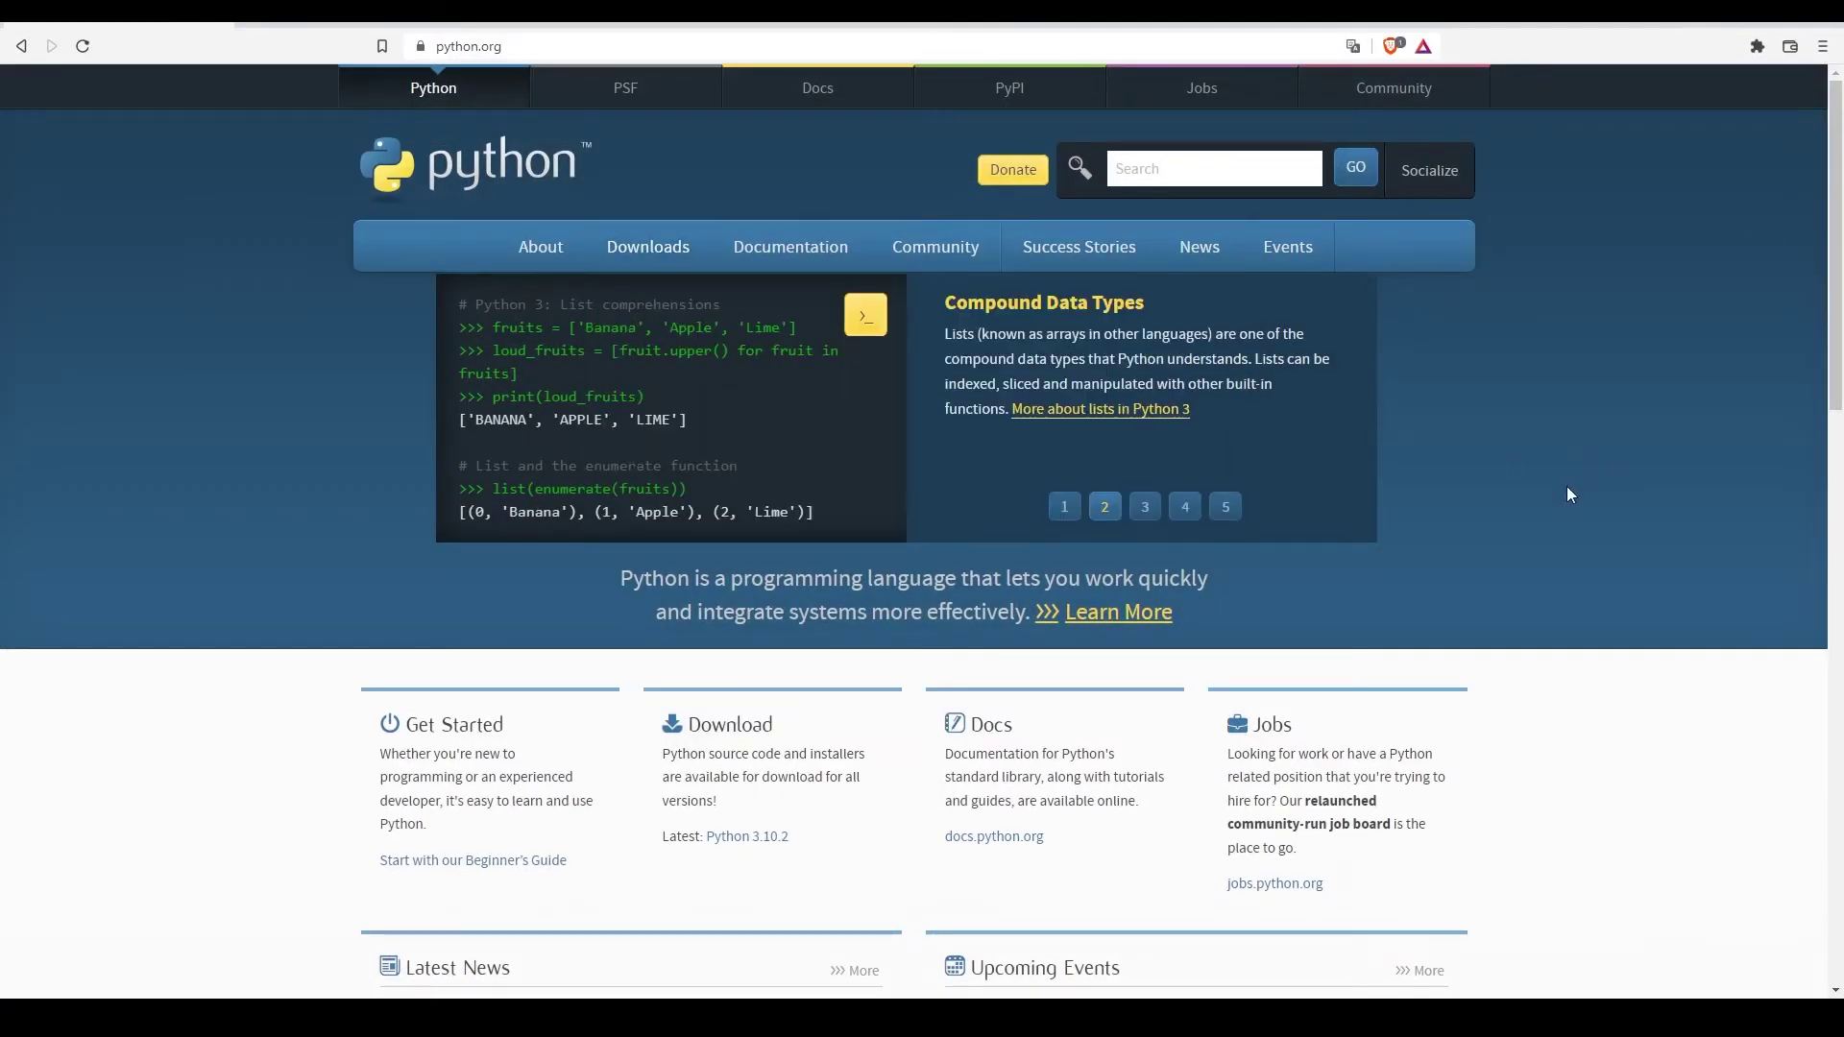
mouse_move(589, 243)
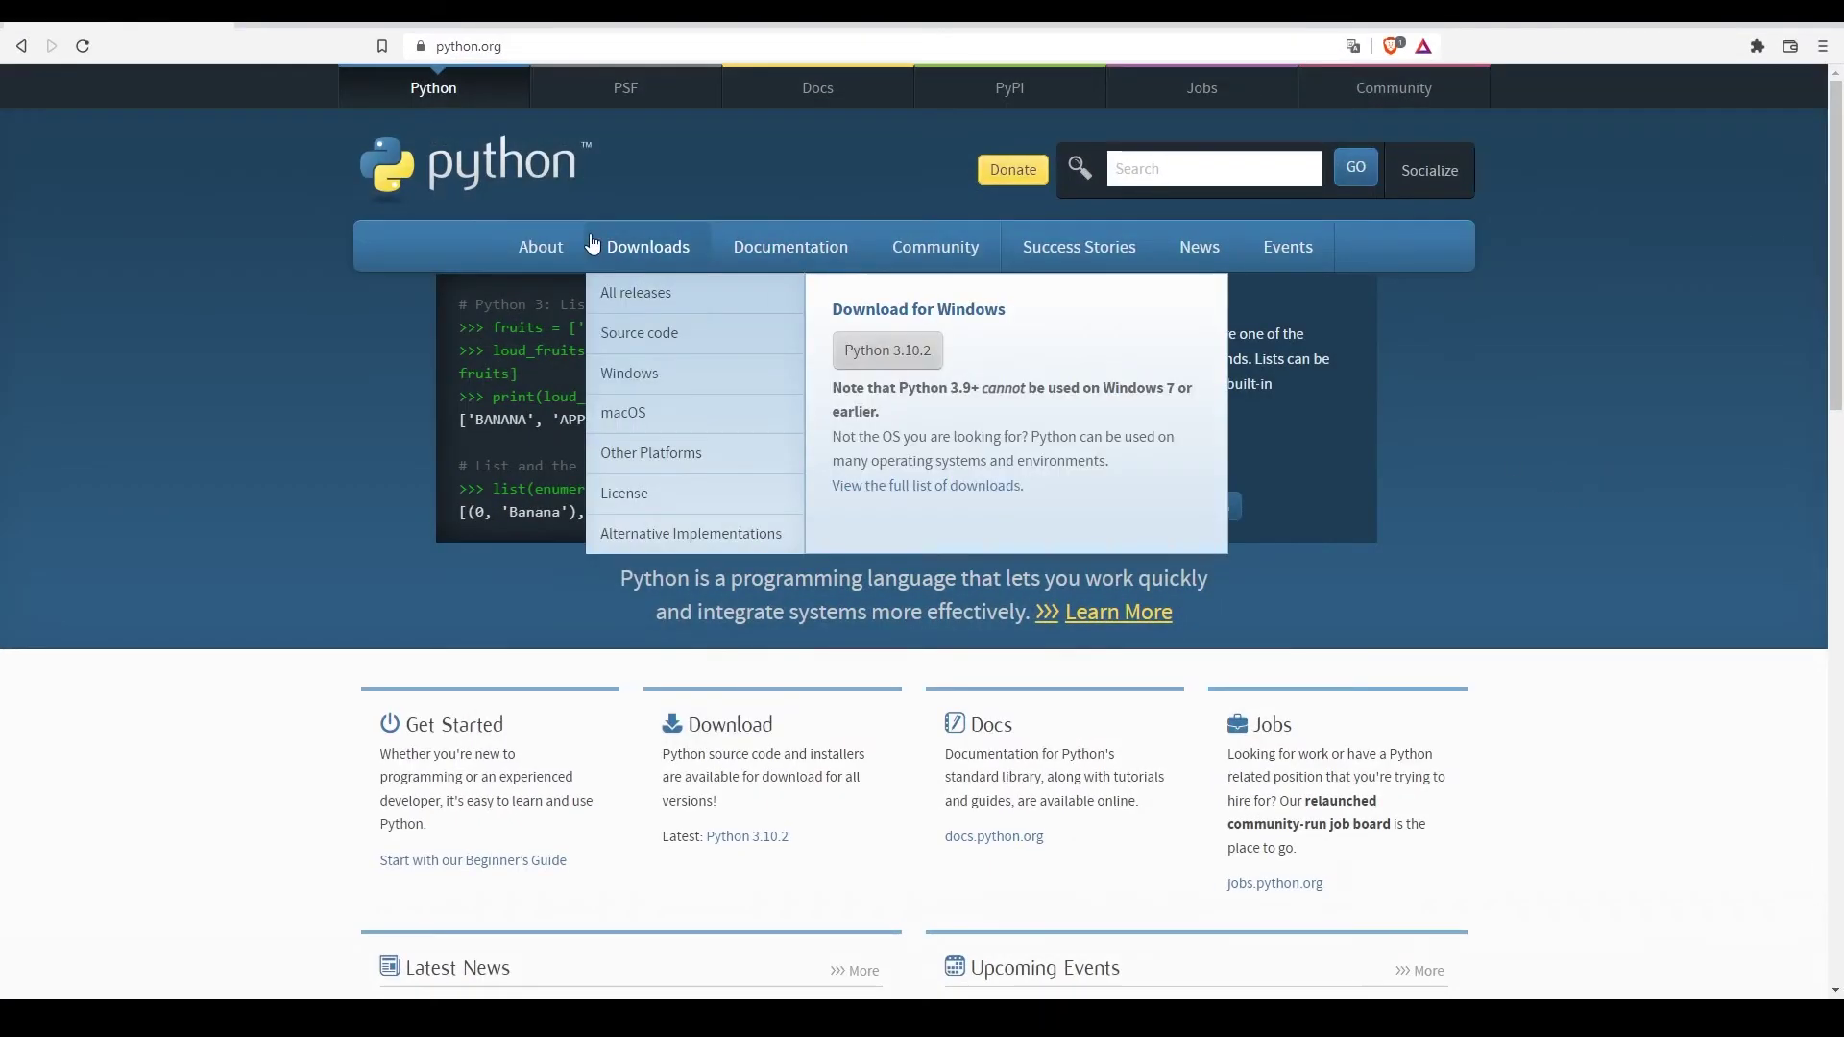
click(887, 352)
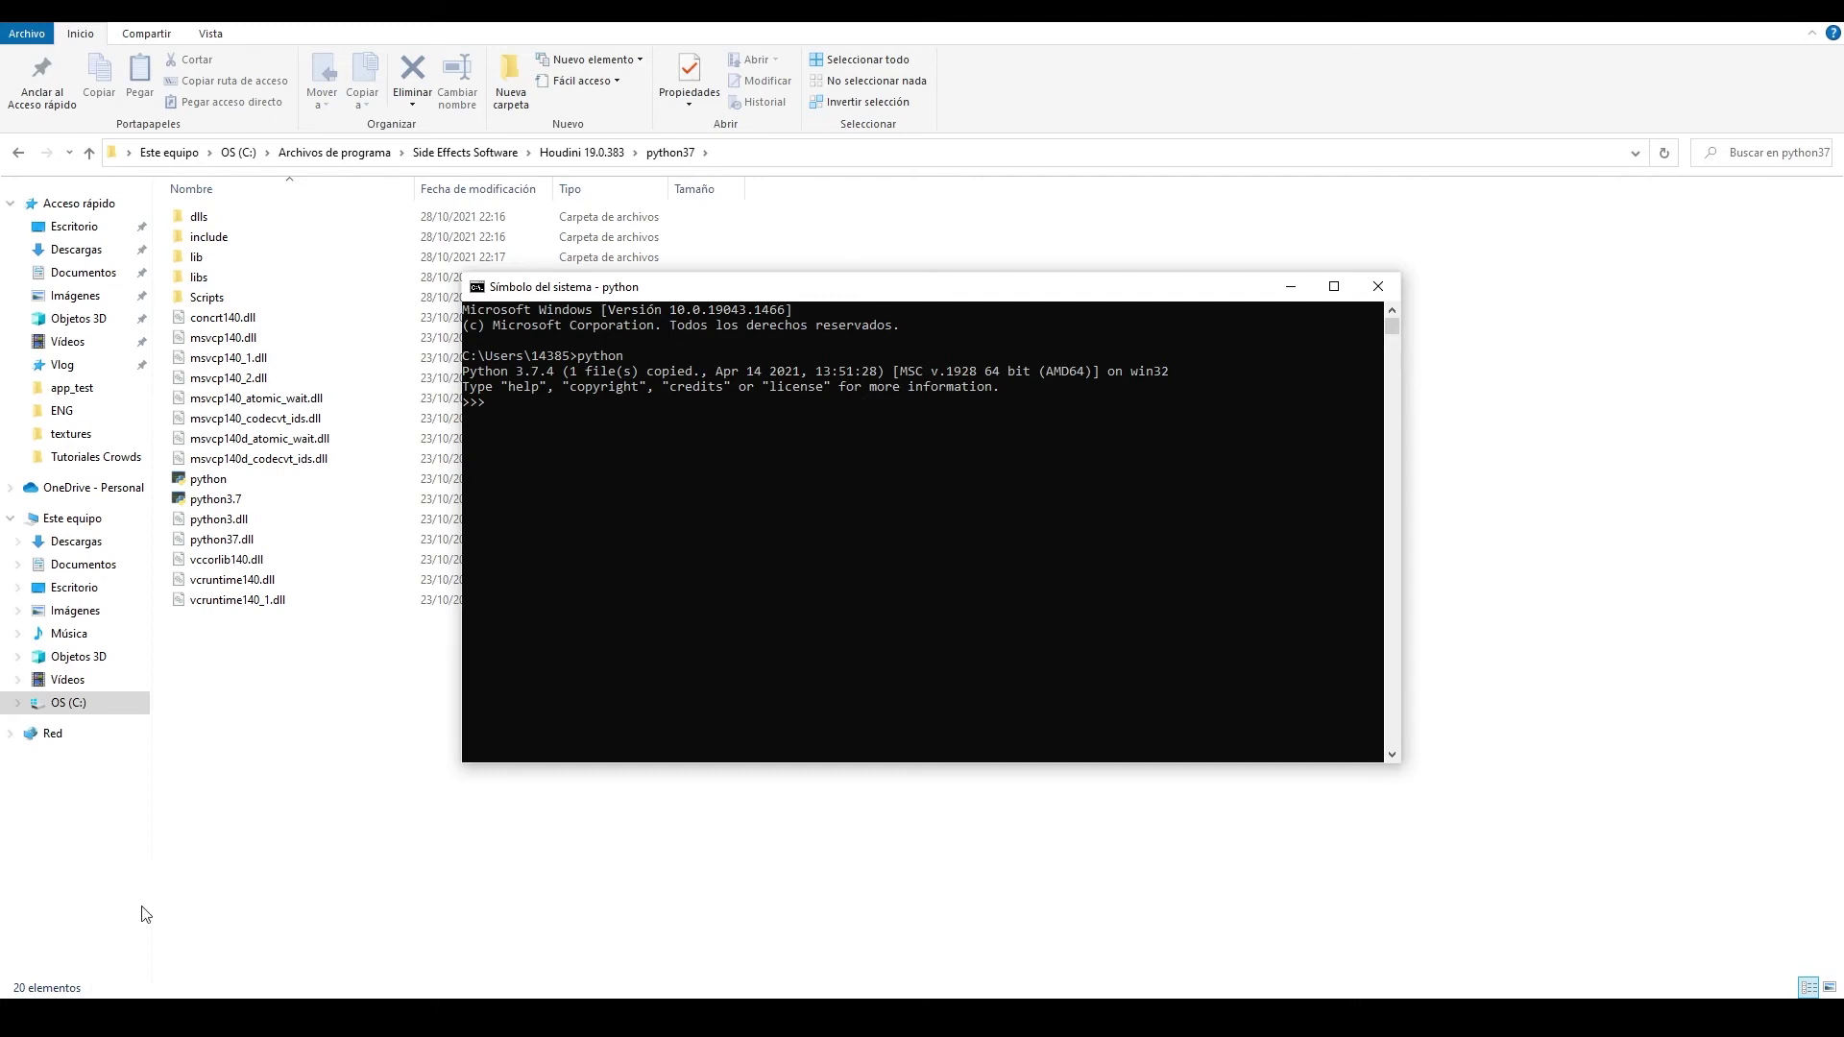
Step: Return to Houdini's python37 folder, open its lib subfolder and look over the standard library modules it contains
click(259, 951)
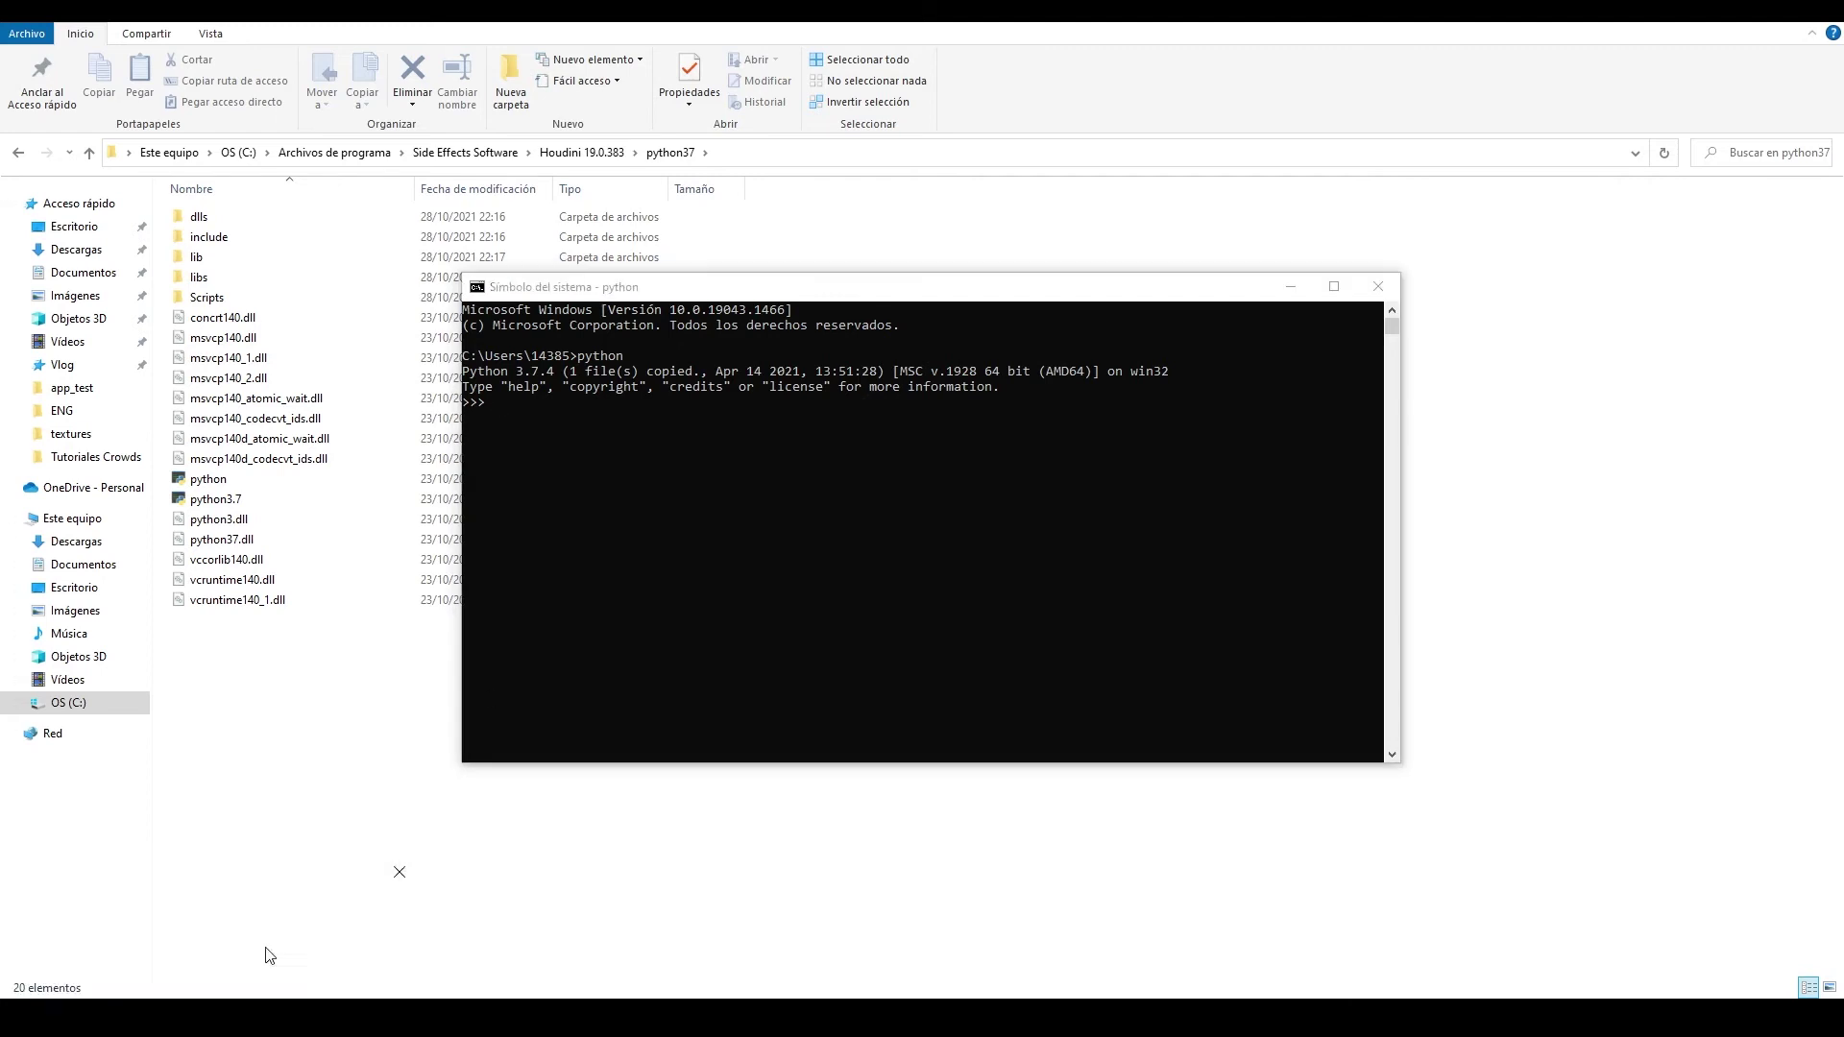
click(295, 993)
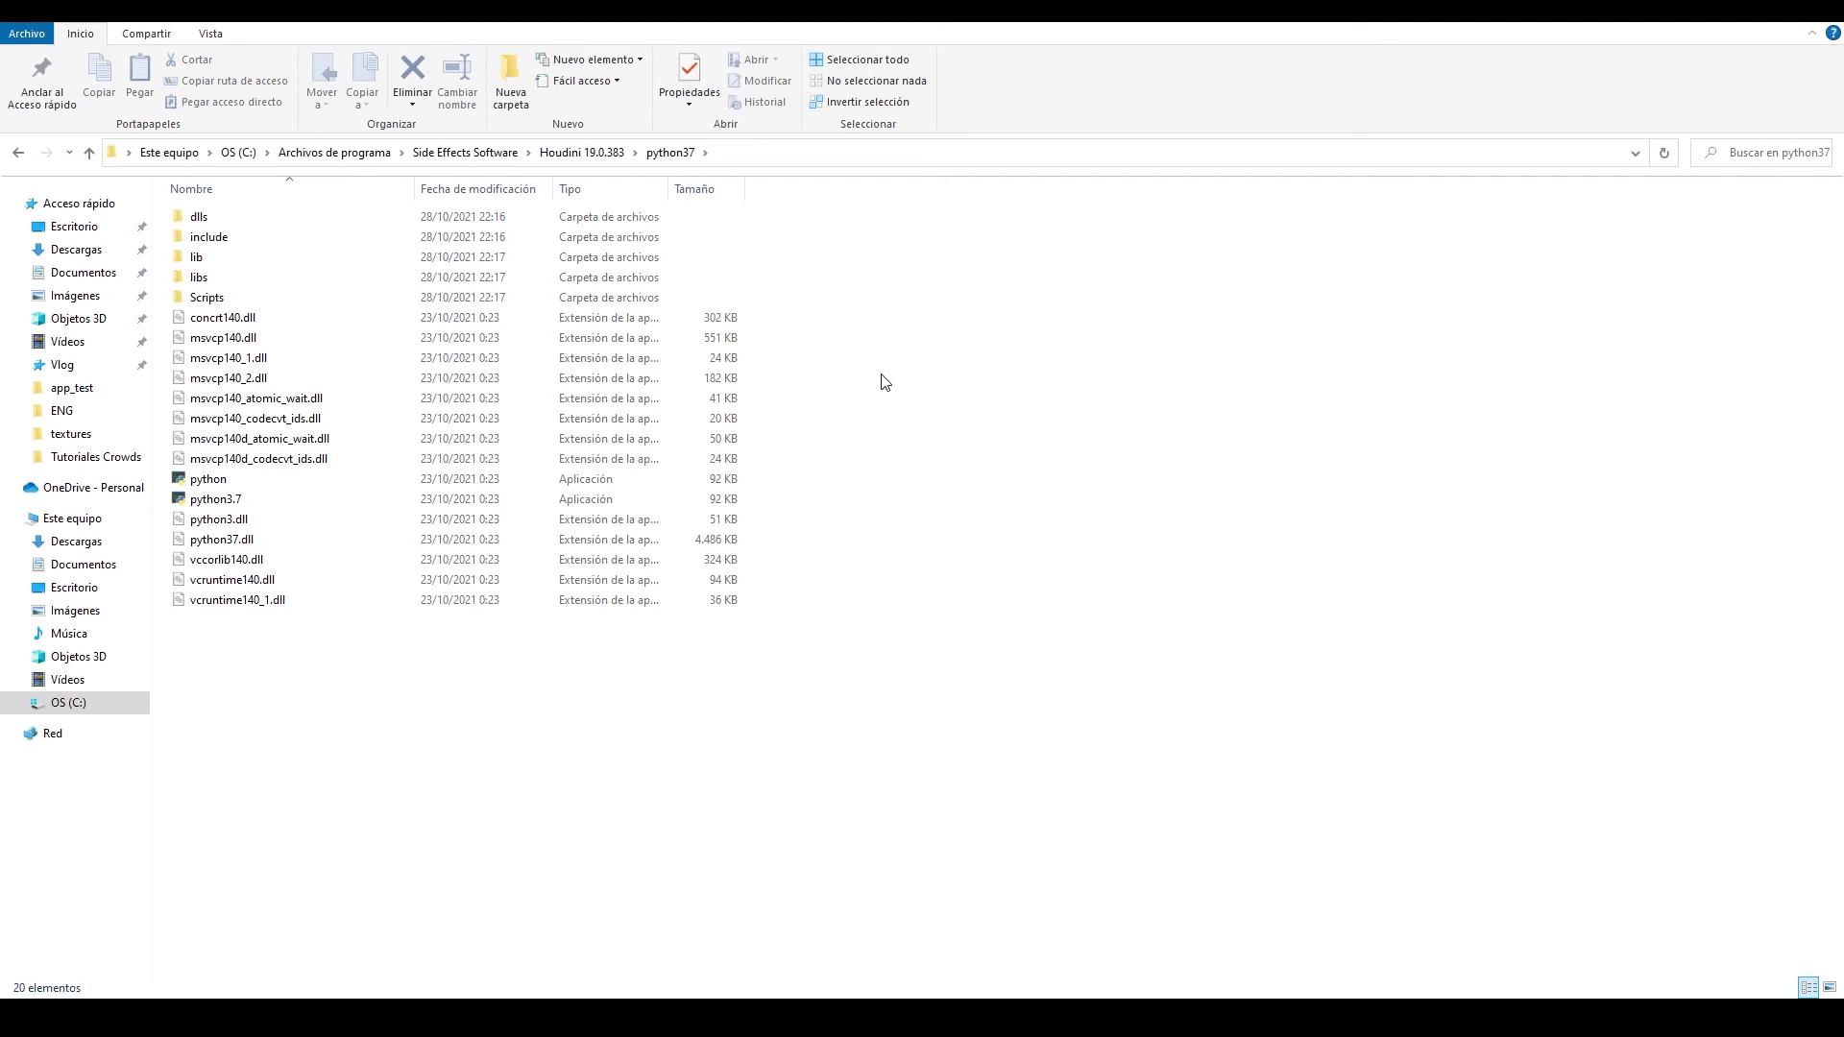
double_click(309, 265)
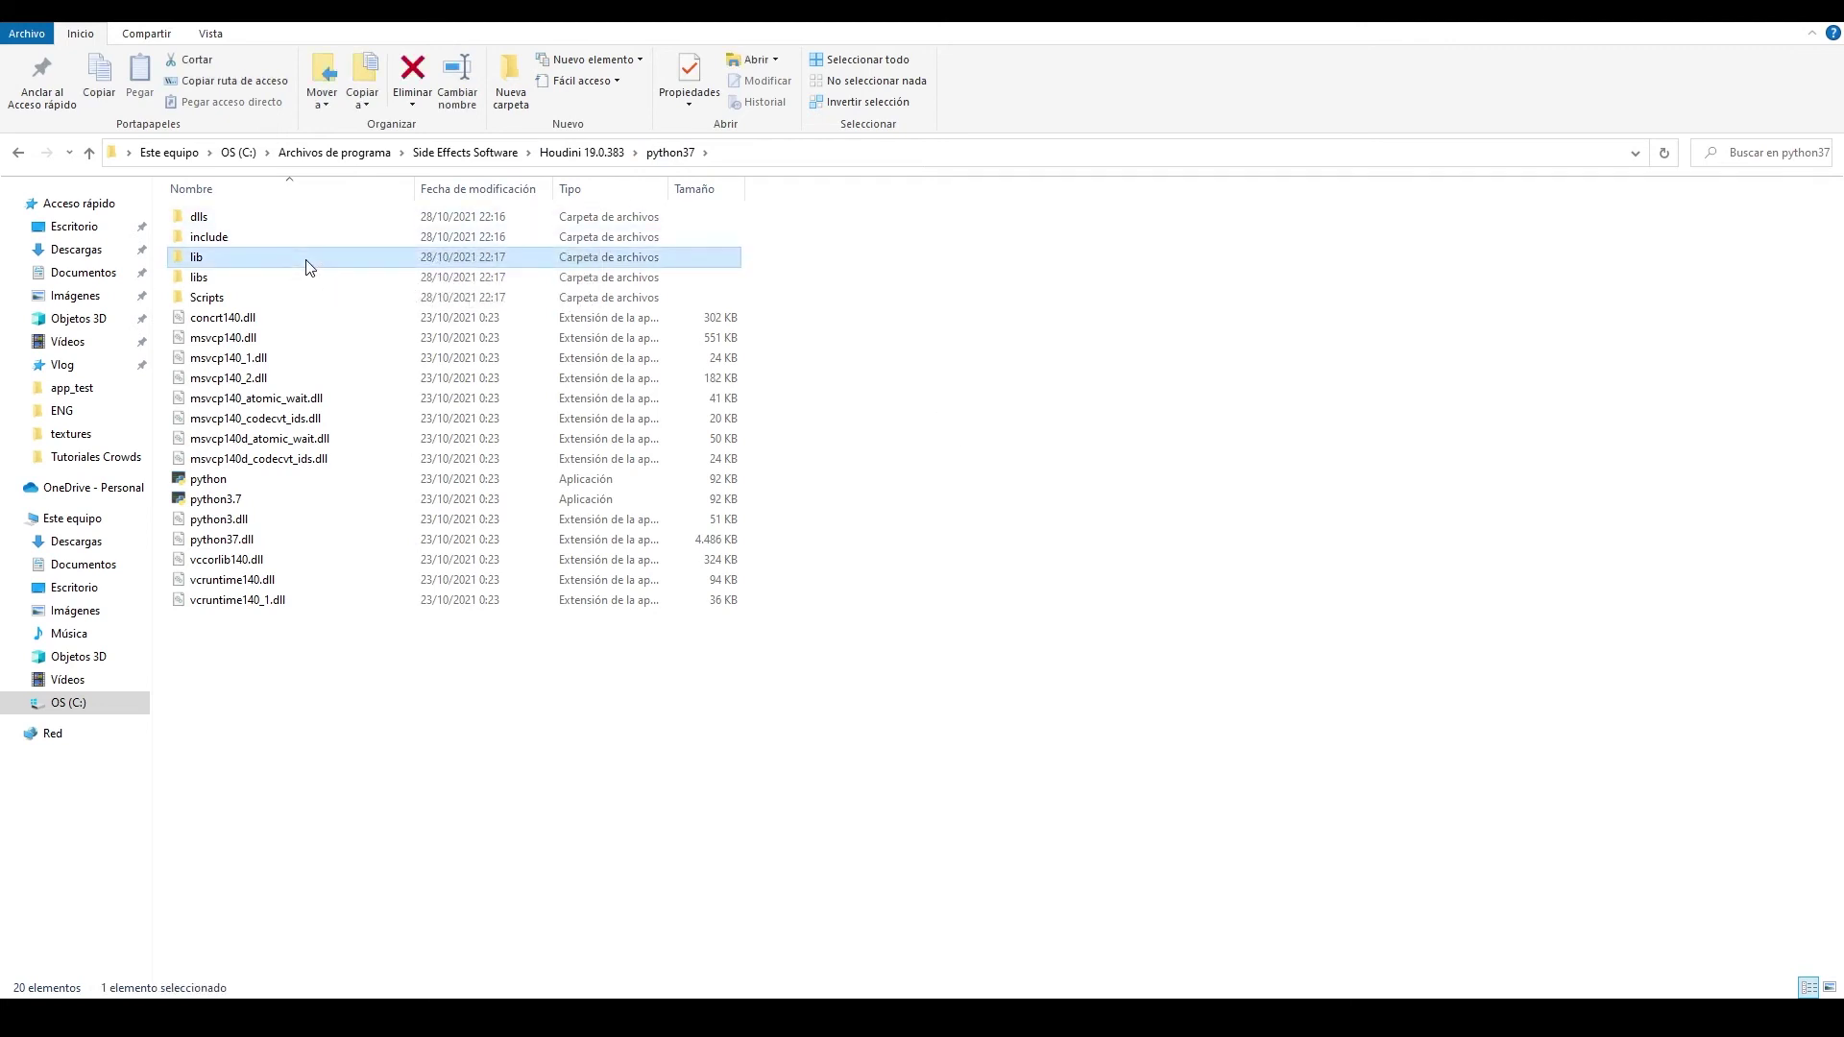
drag(1035, 970, 167, 180)
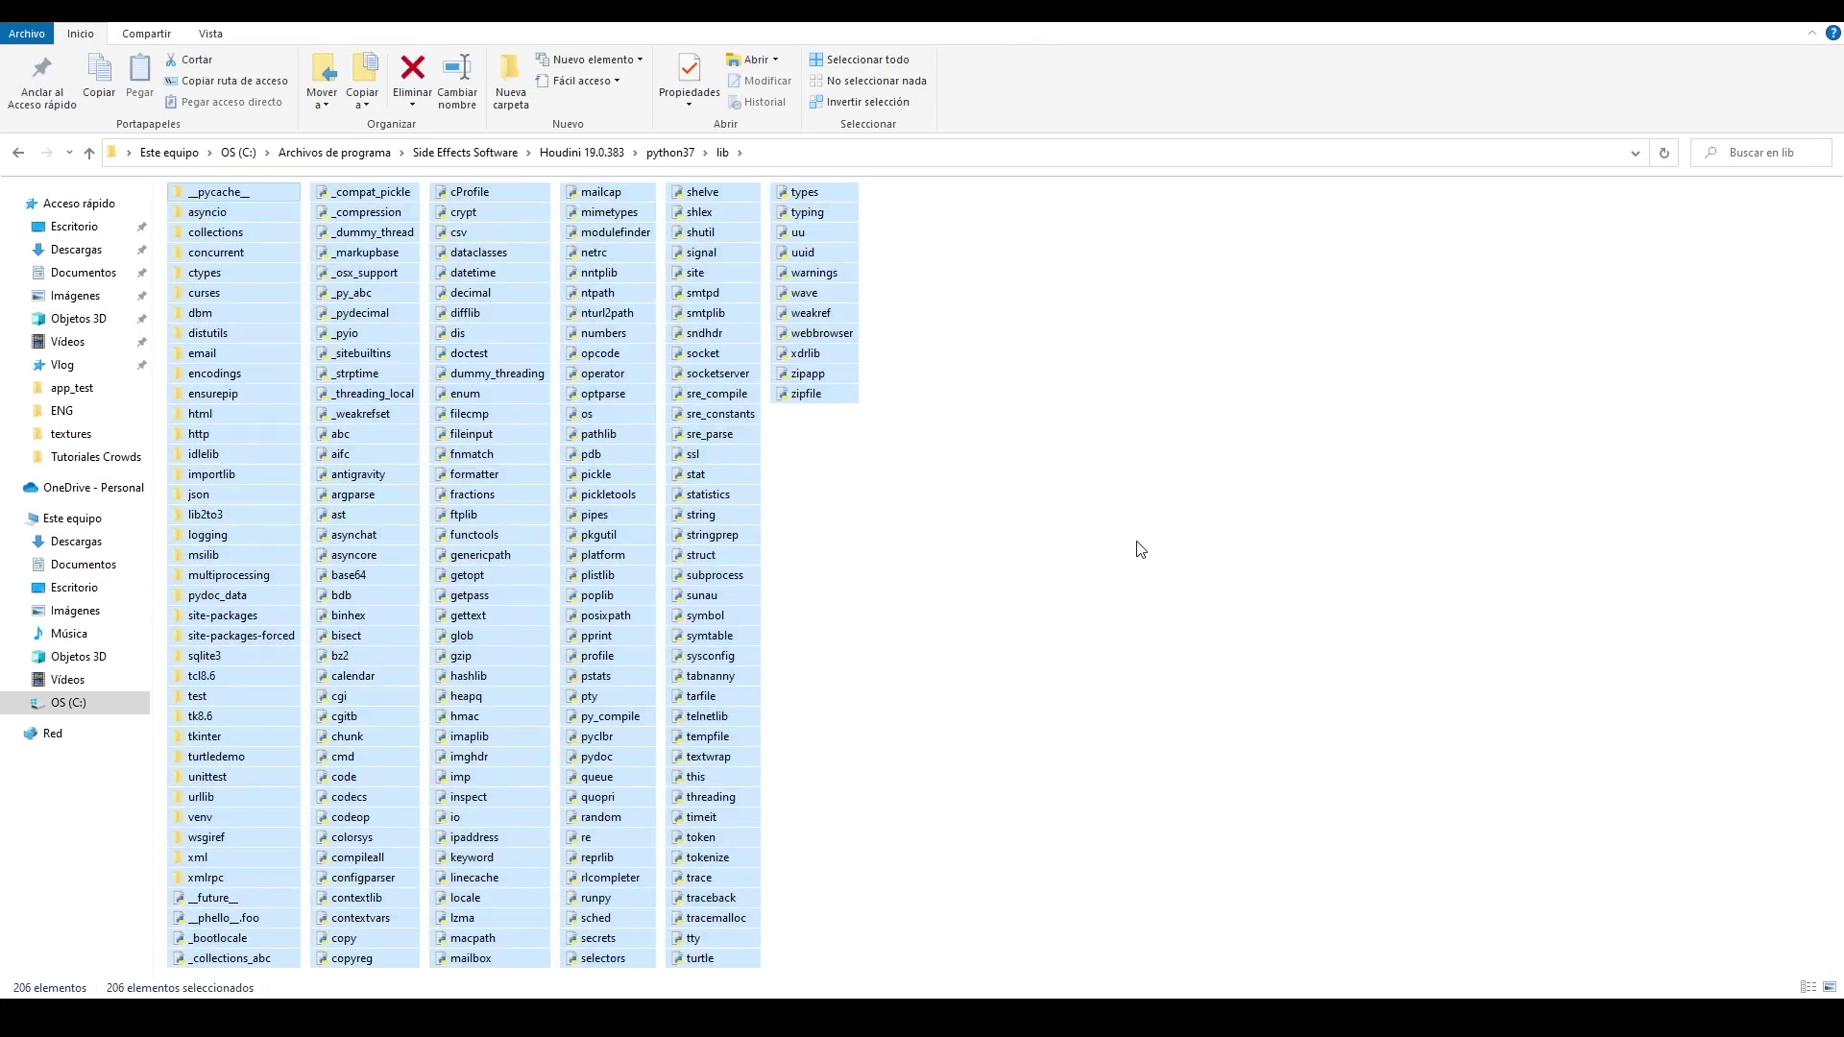
click(777, 477)
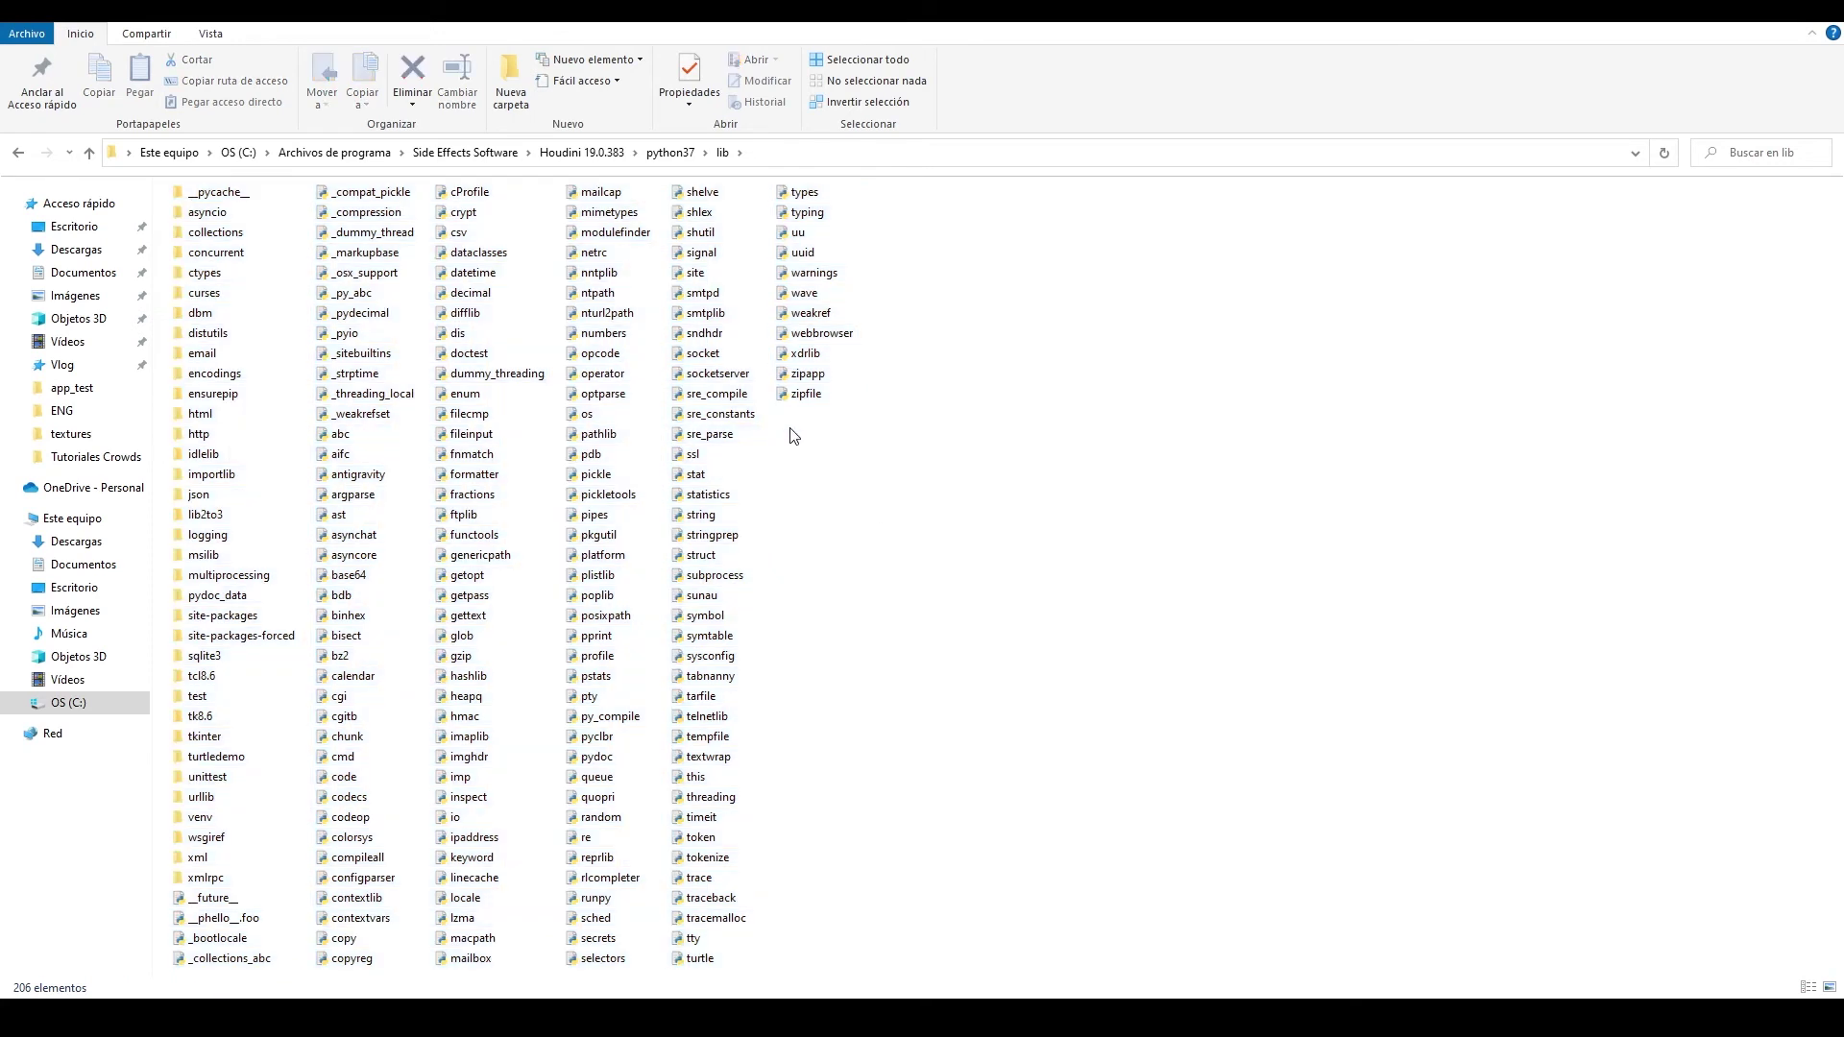
drag(944, 187, 171, 977)
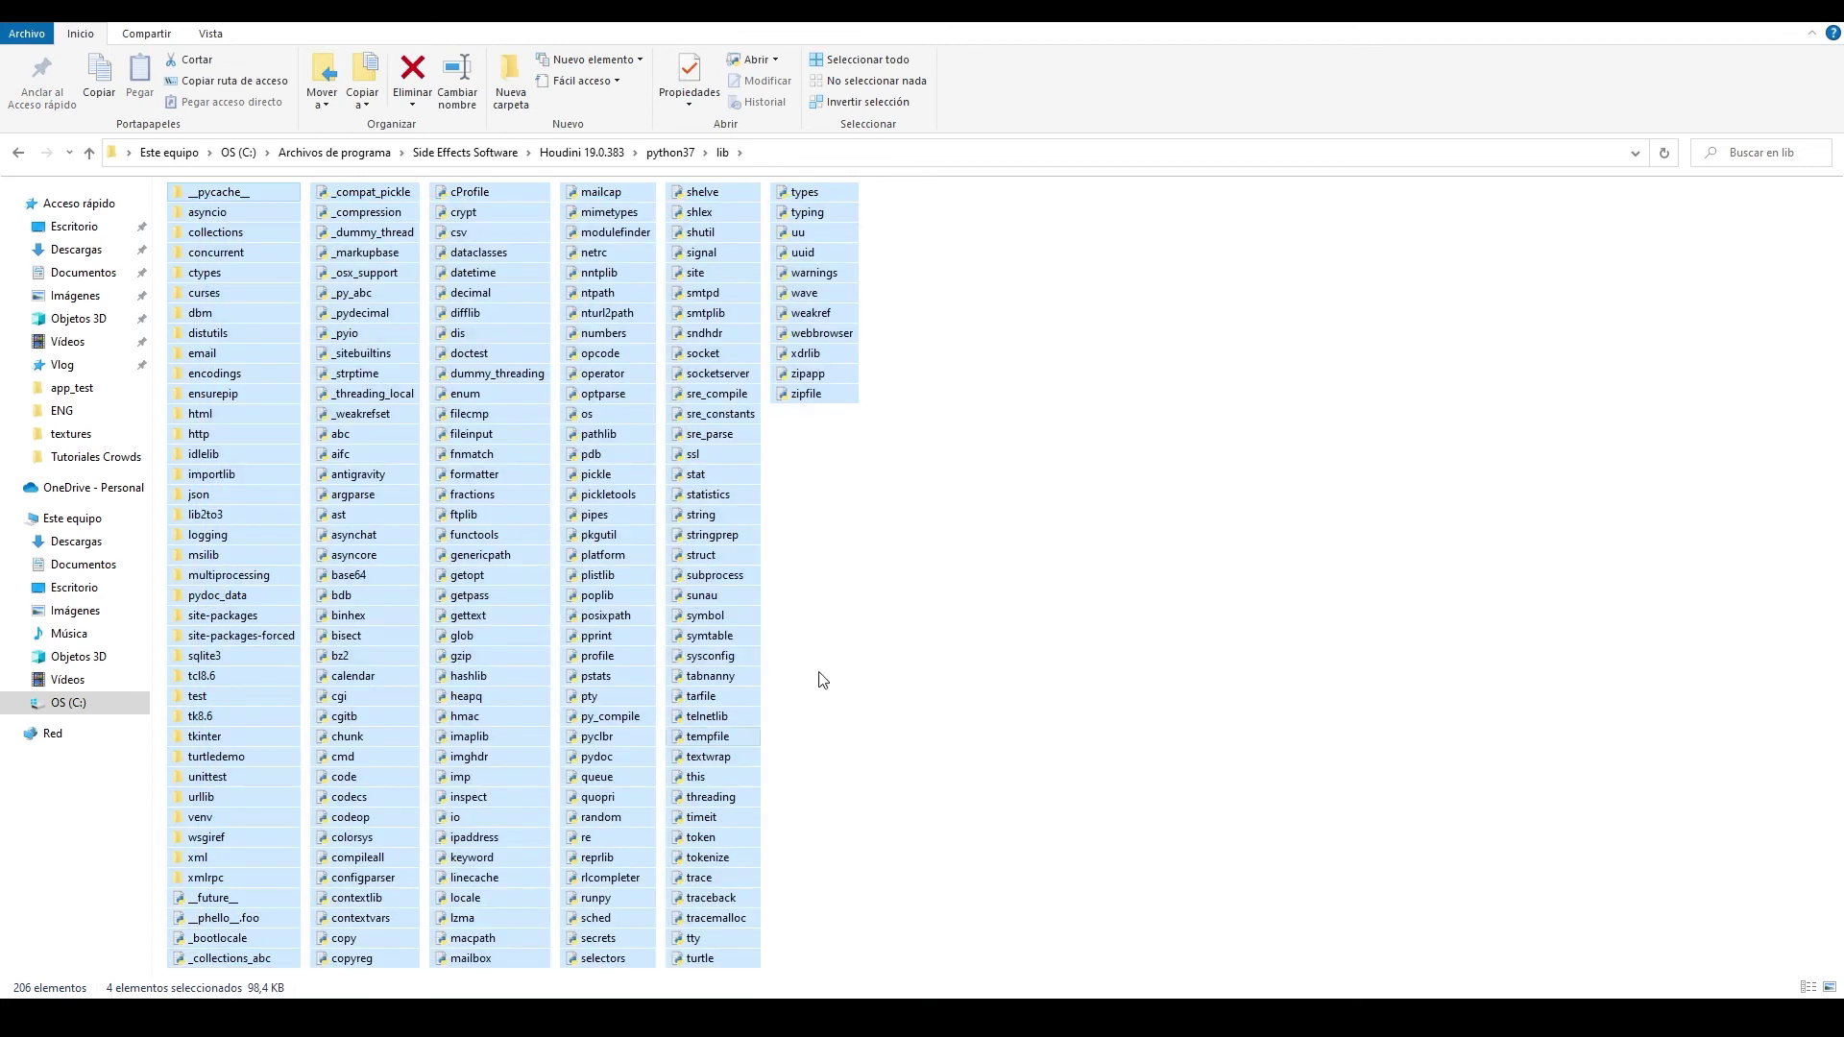
click(1155, 555)
Step: Go back to the Houdini 19.0.383 folder and open the python3.7libs folder inside its houdini subfolder
click(585, 153)
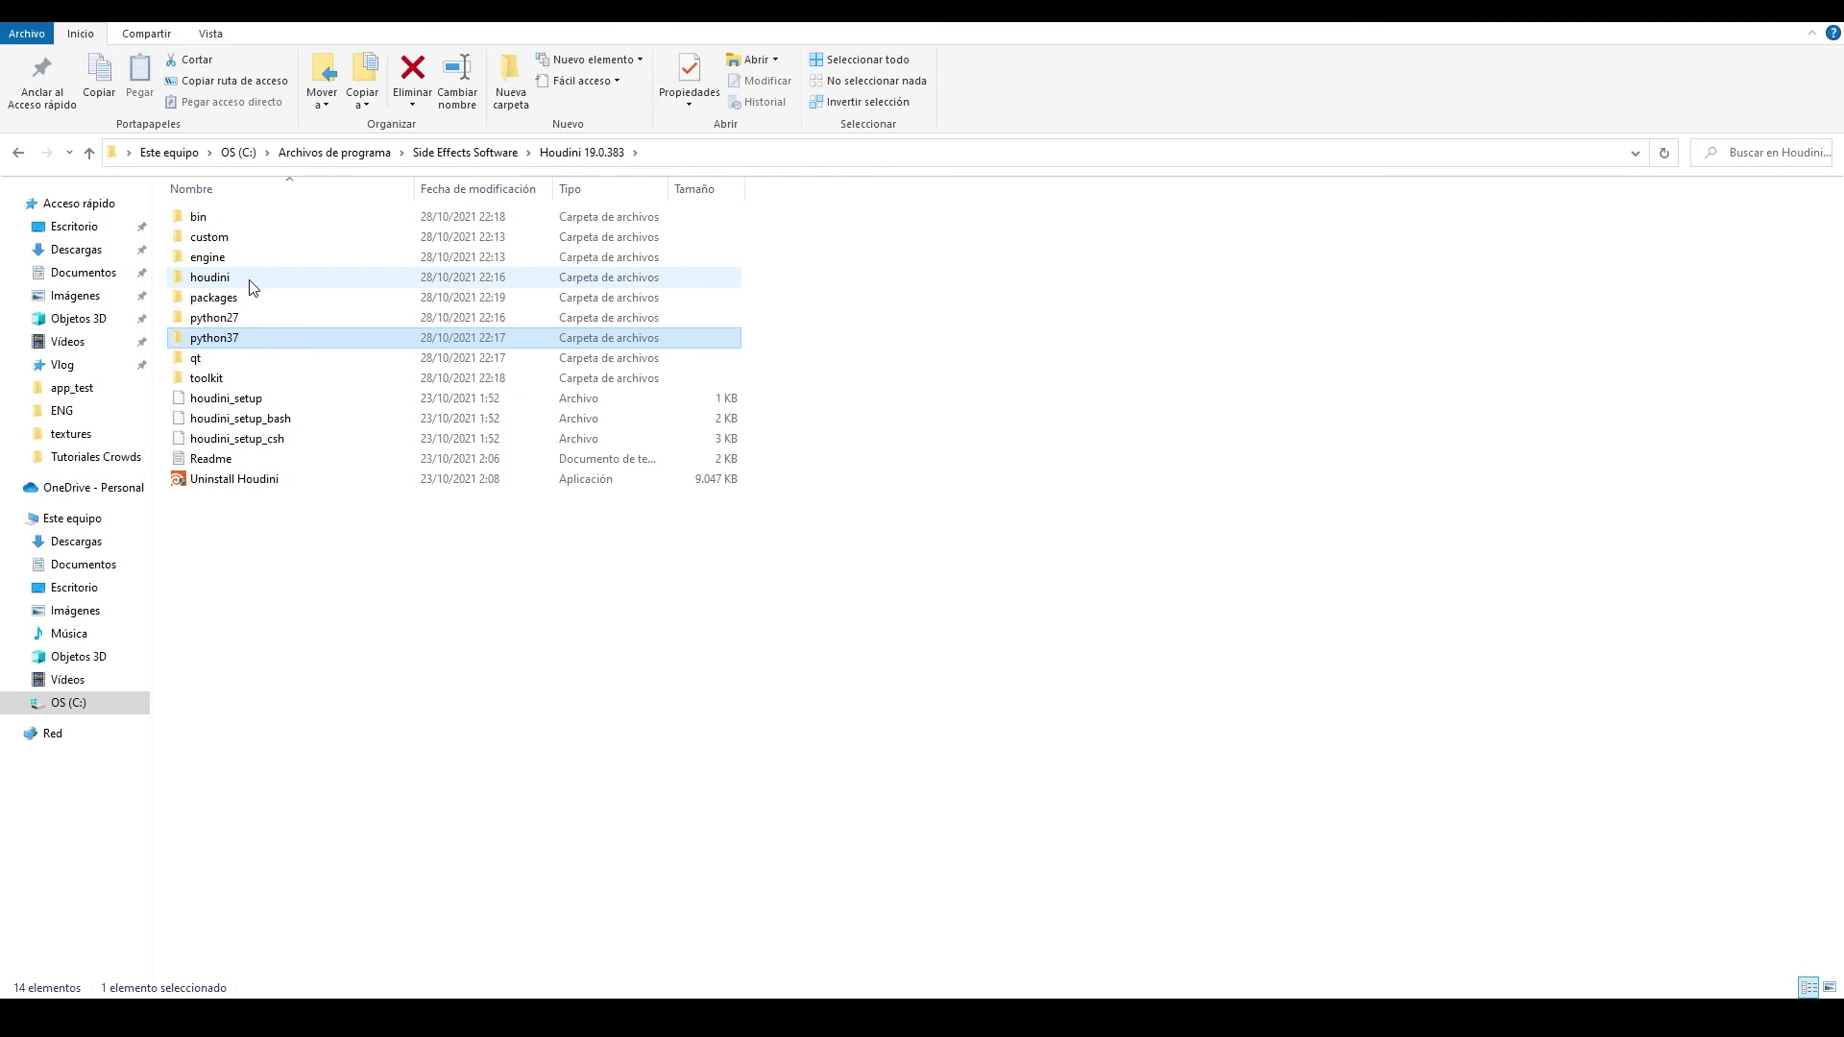
double_click(253, 284)
scroll(680, 596, down, 6)
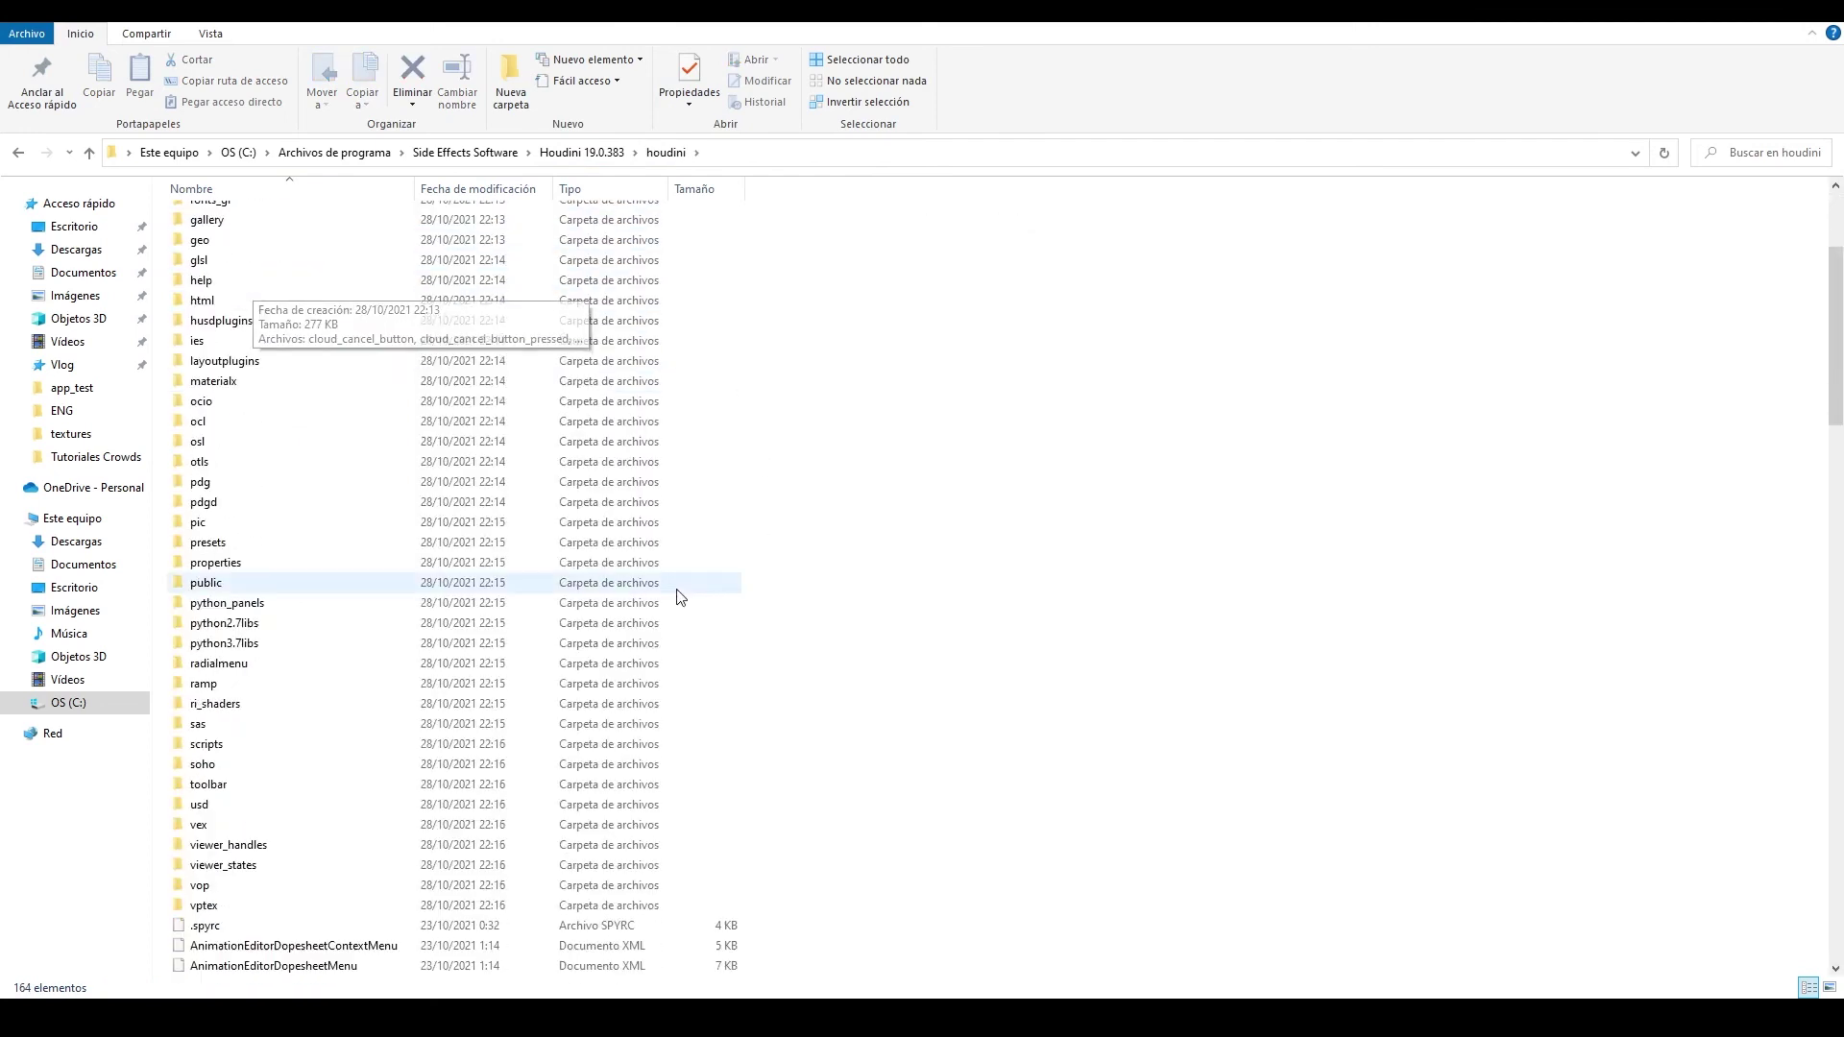
double_click(241, 643)
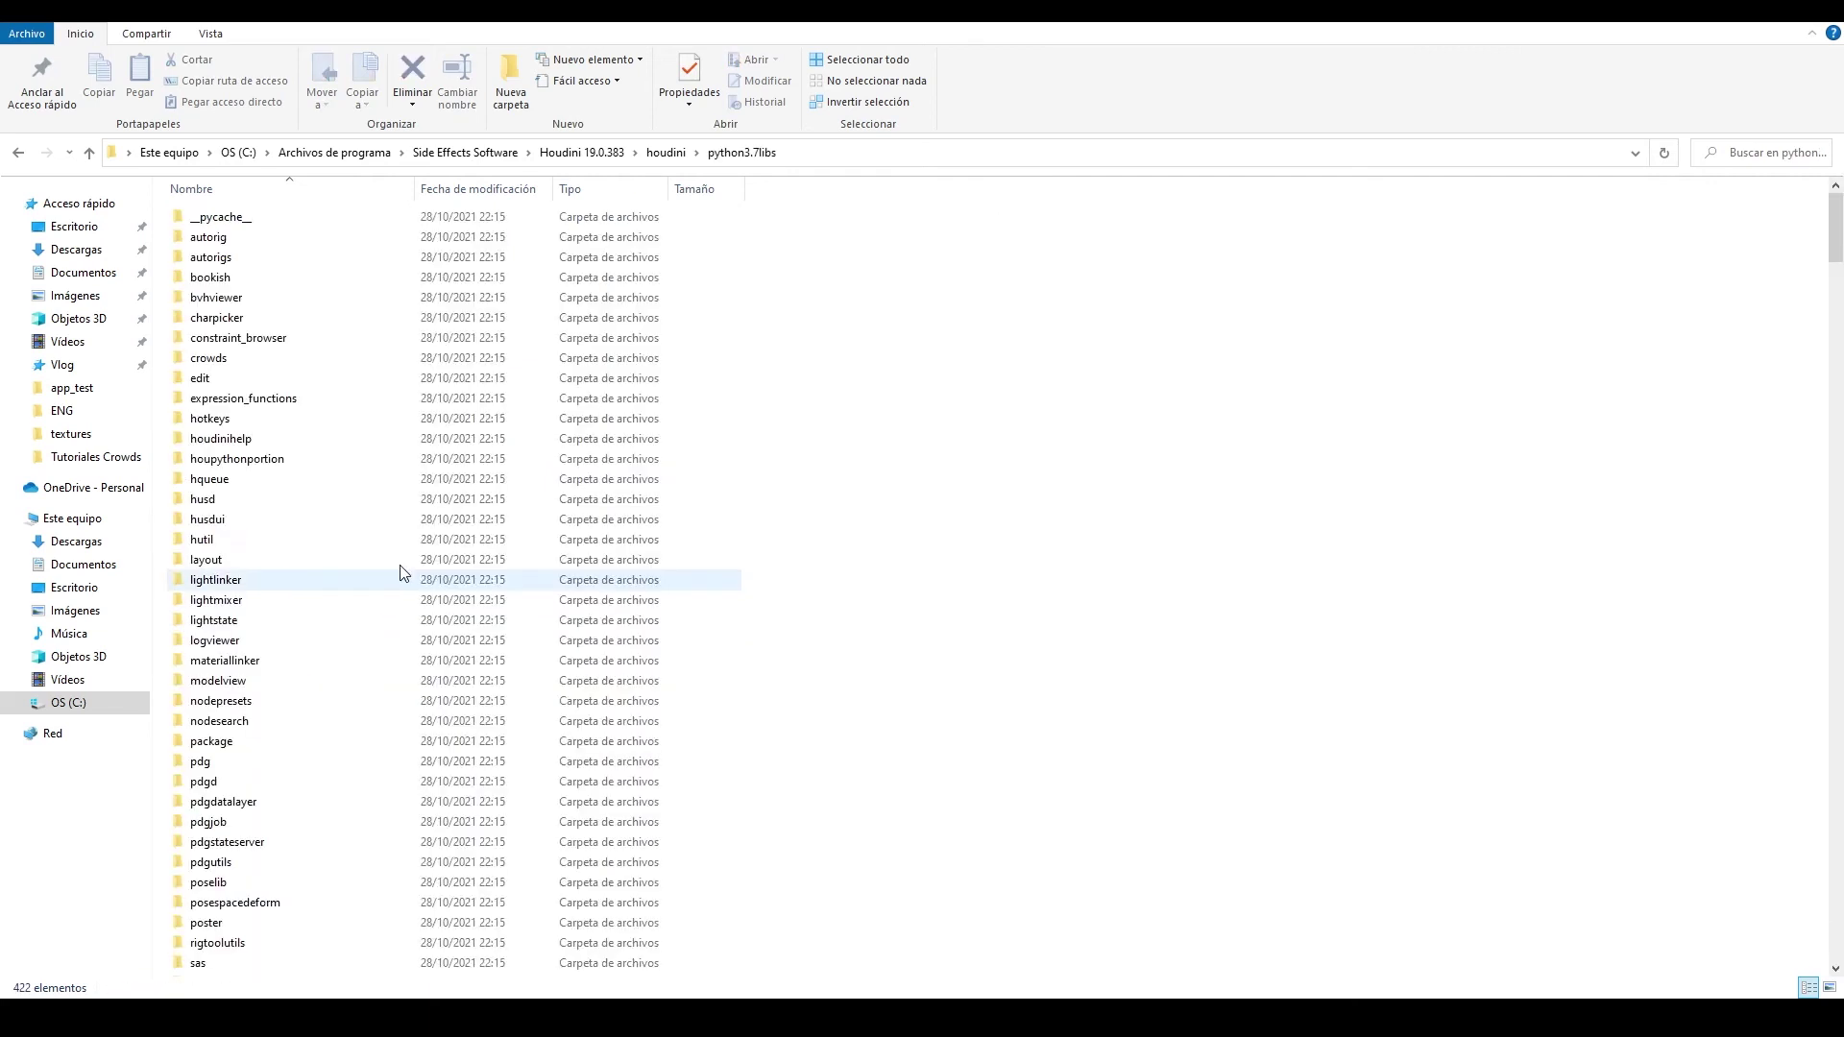
Step: Find the hou Python source file in python3.7libs and open it with Sublime Text
scroll(713, 529, down, 20)
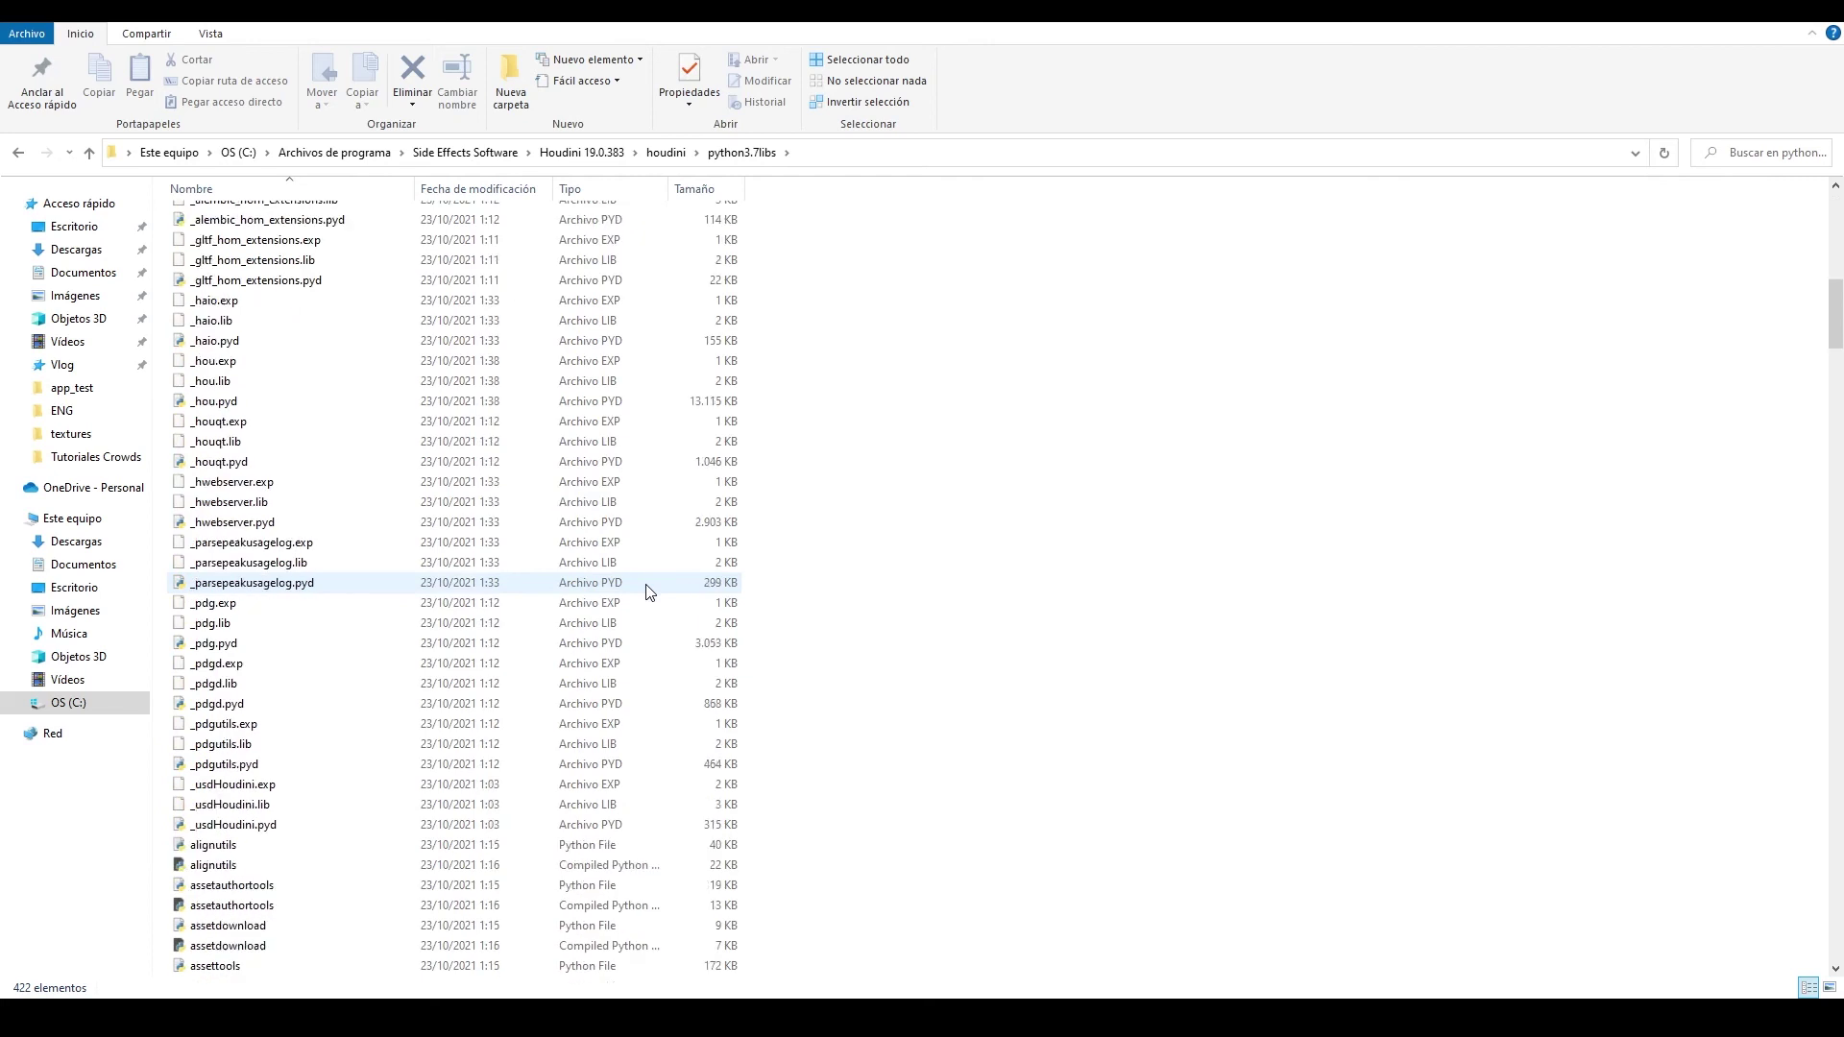
scroll(660, 599, down, 20)
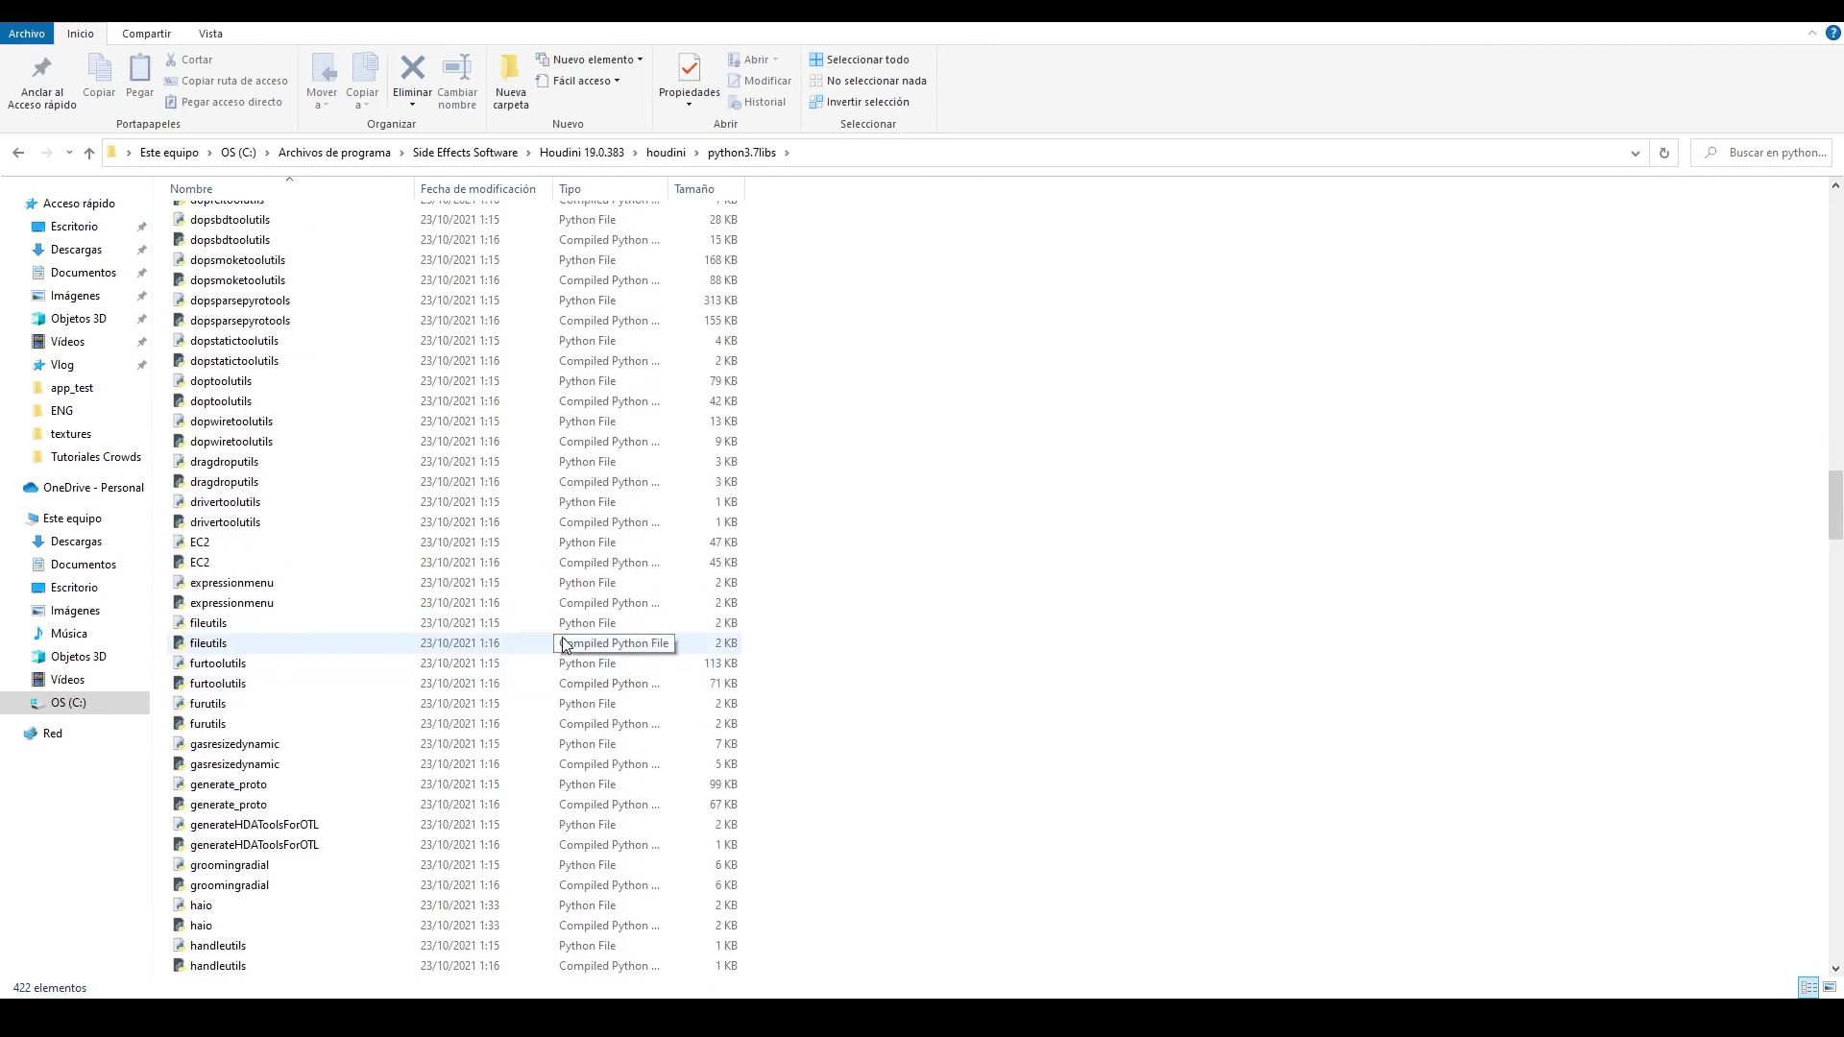
scroll(565, 645, down, 8)
click(293, 710)
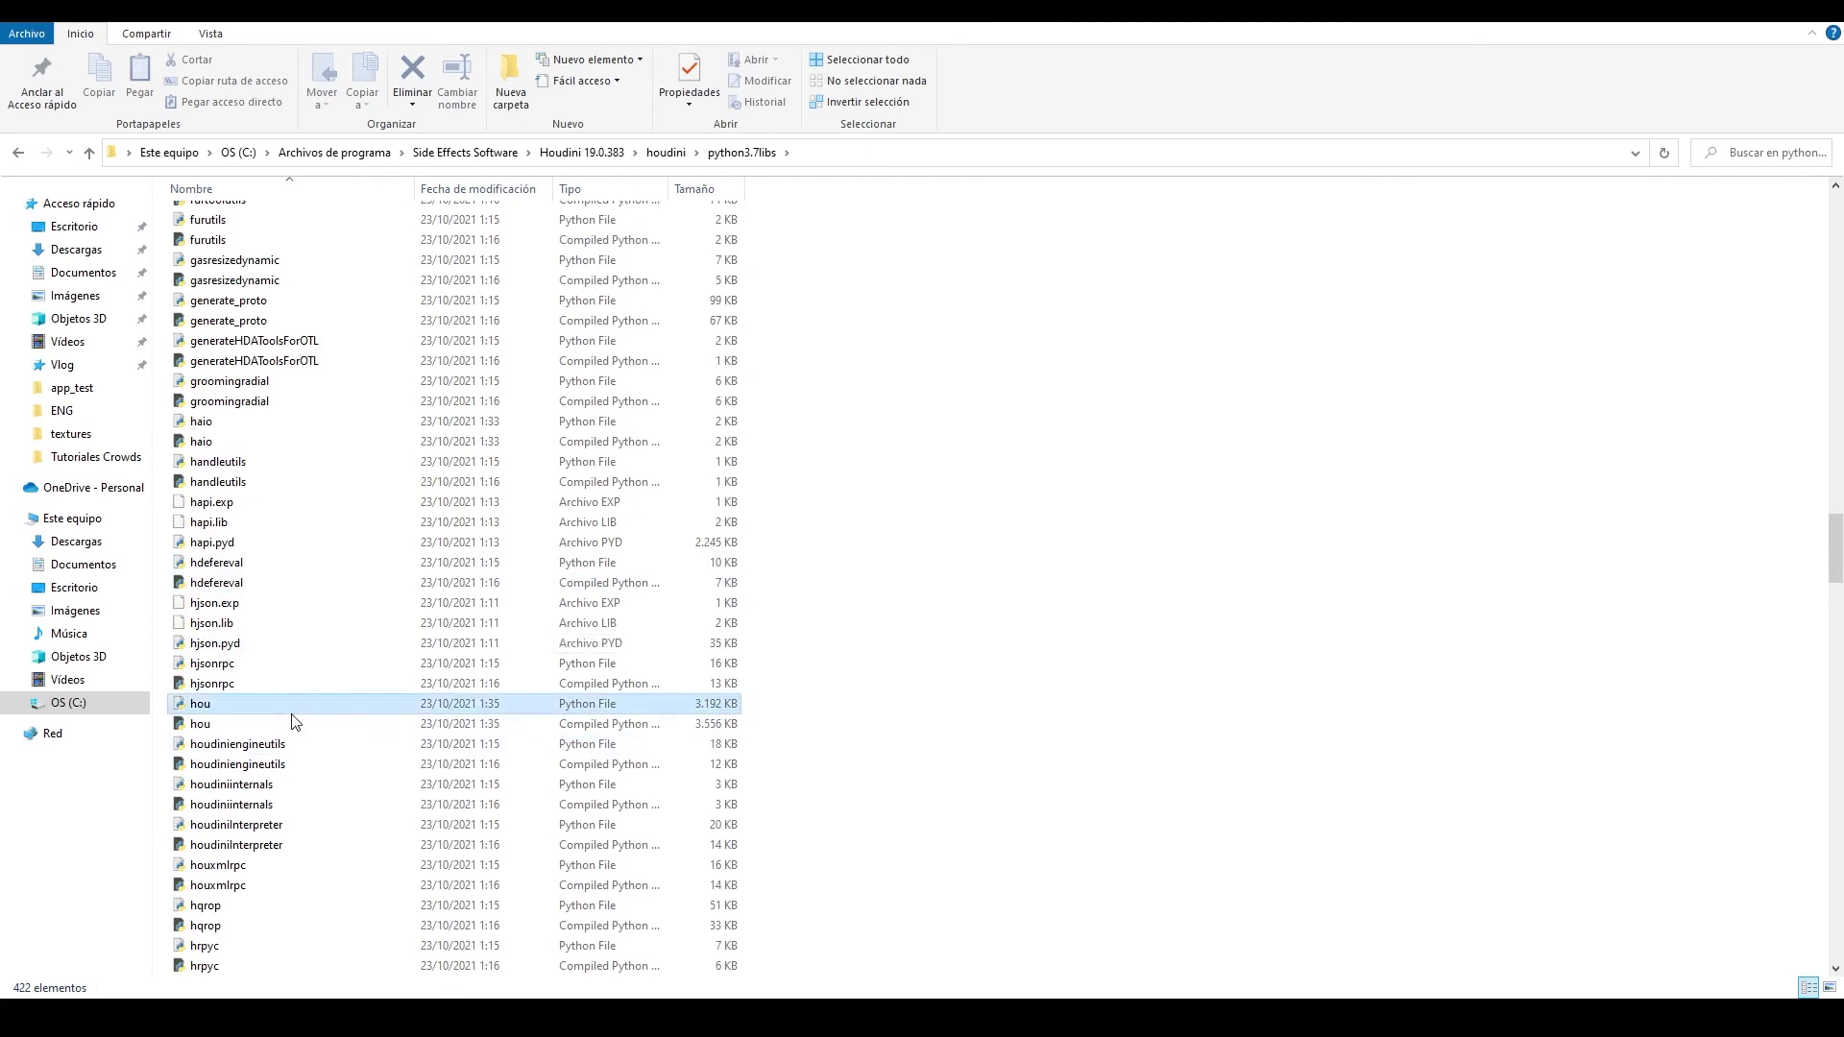
right_click(224, 705)
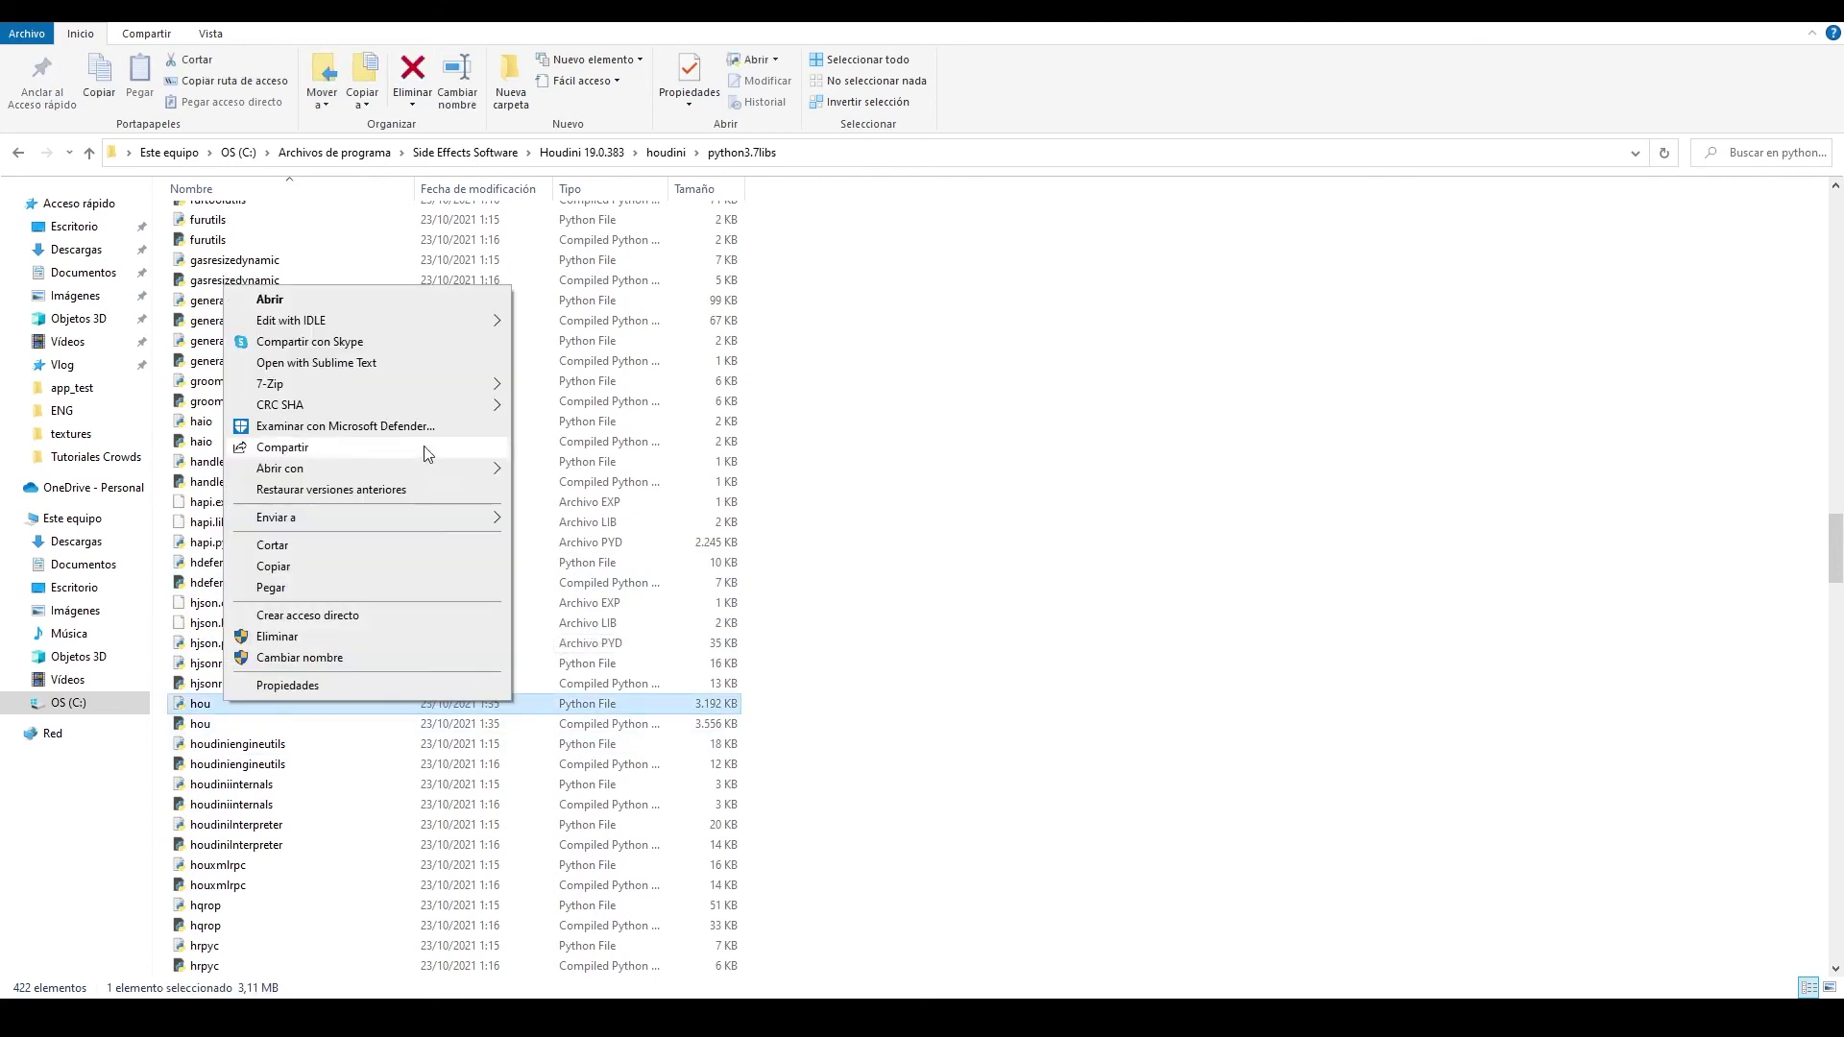
click(351, 374)
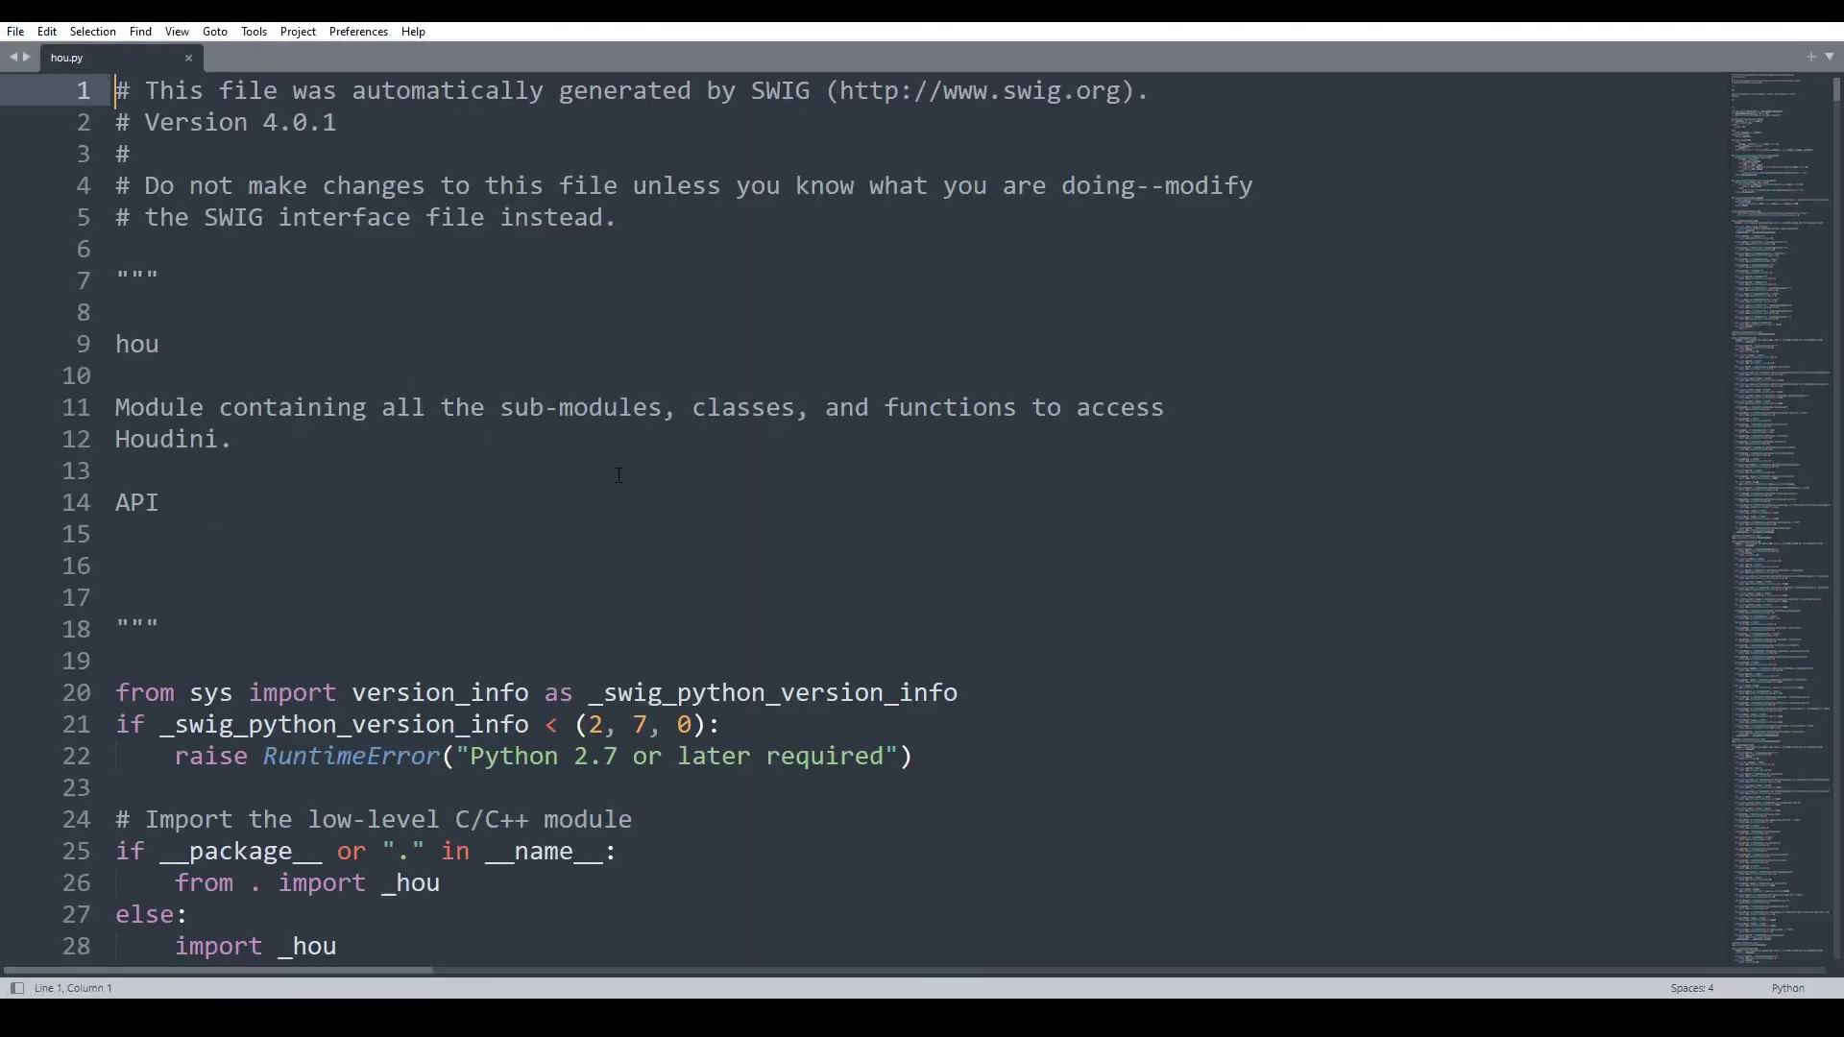
Step: Examine the hou.py module code, from its SWIG header and imports through the string and integer tuple class definitions
scroll(719, 461, down, 13)
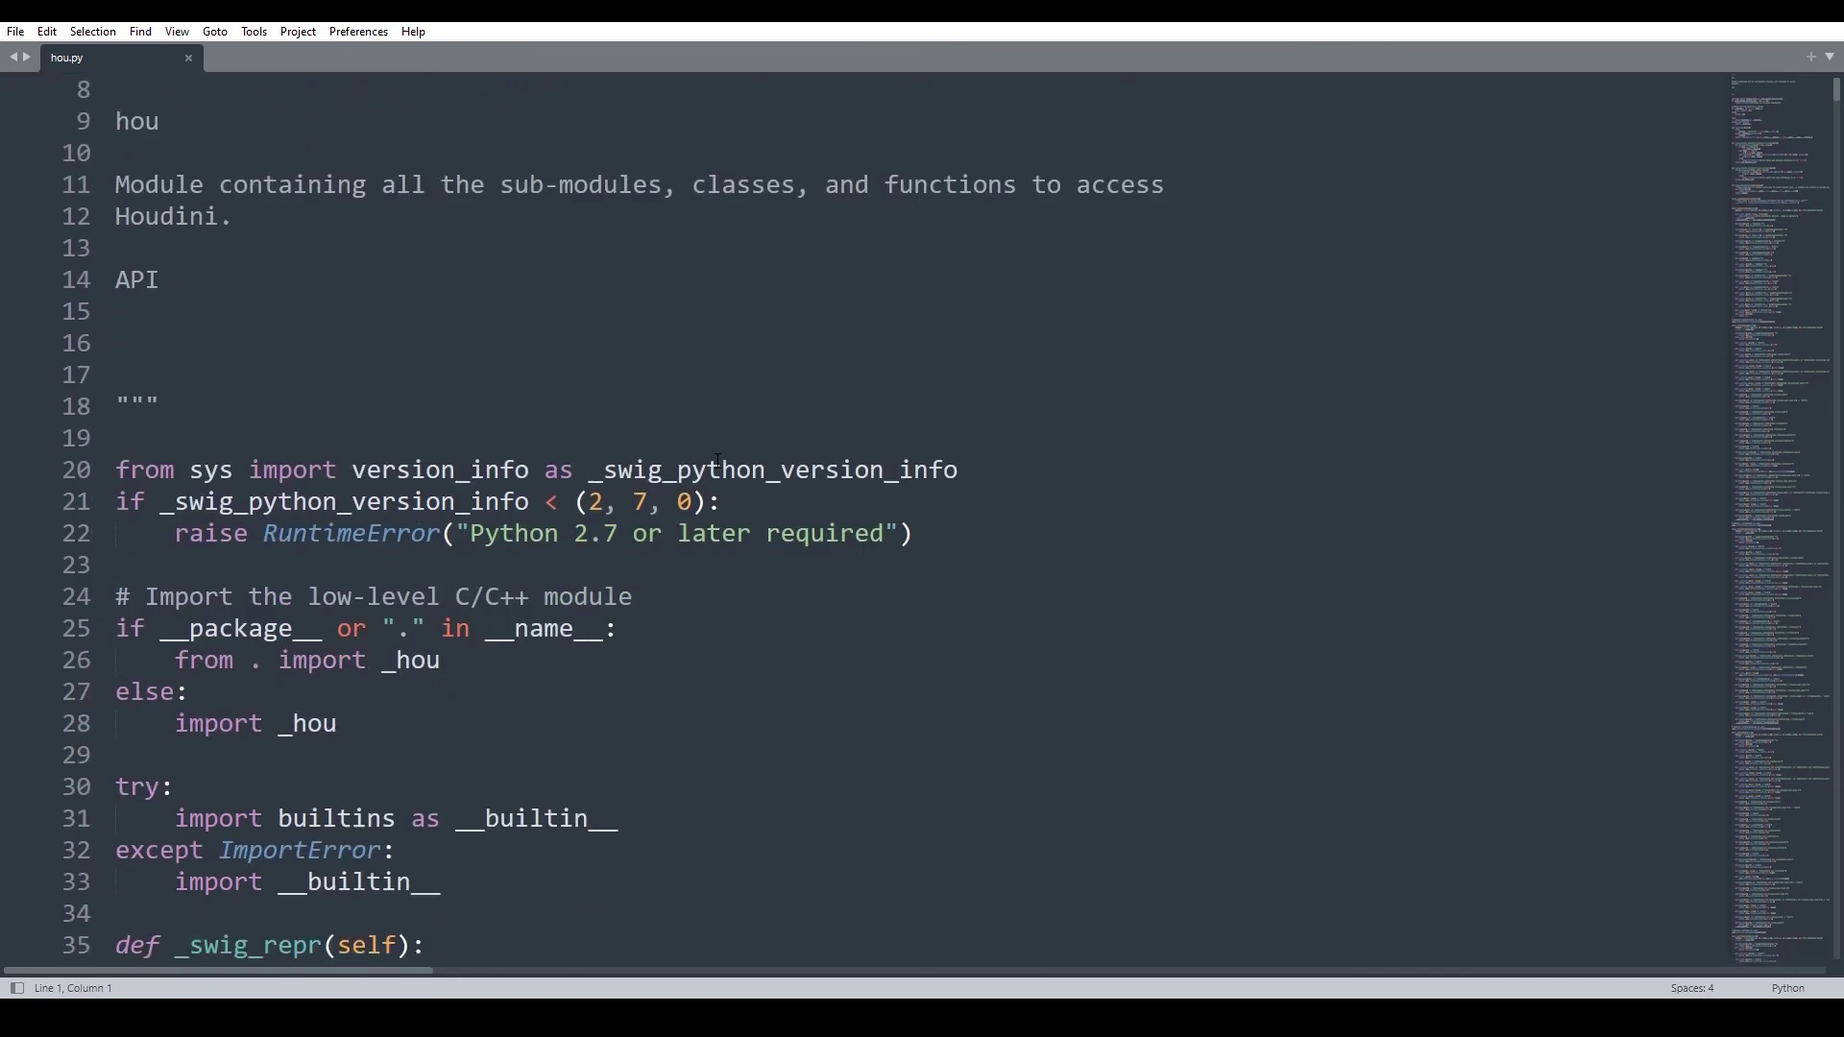
scroll(719, 461, down, 20)
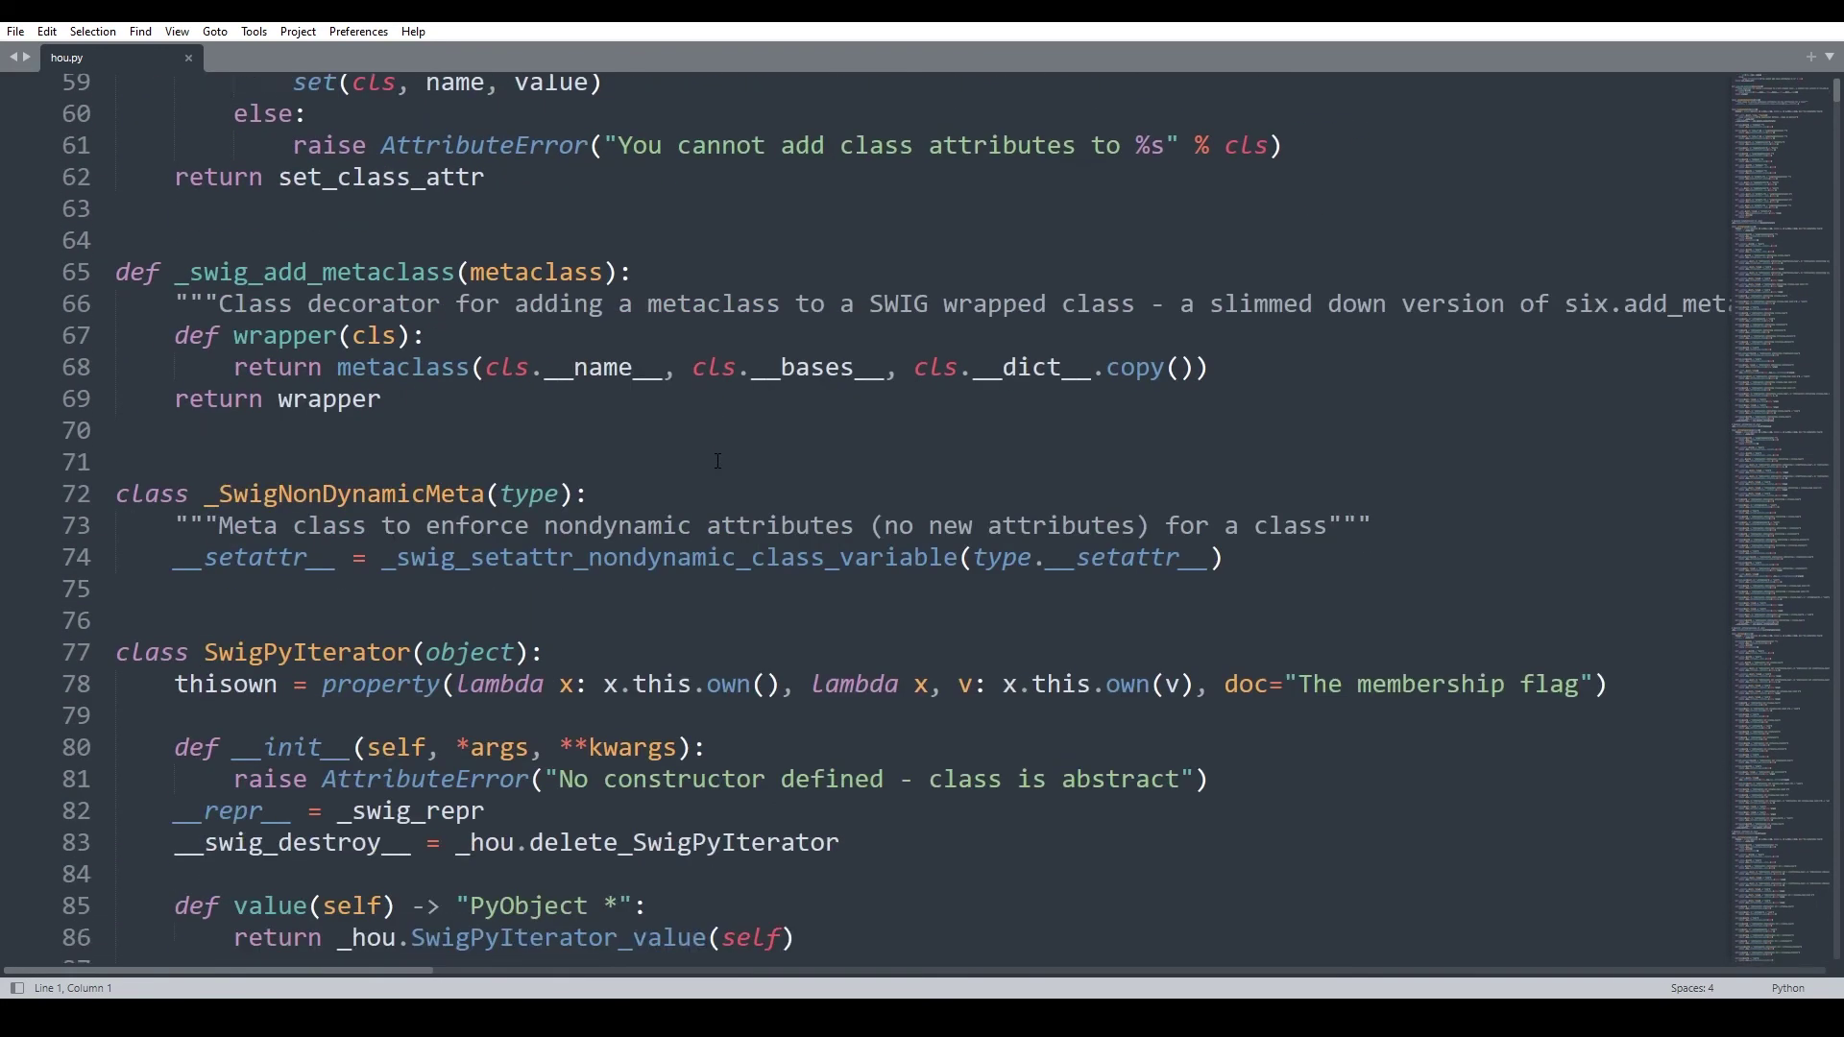
scroll(670, 478, down, 20)
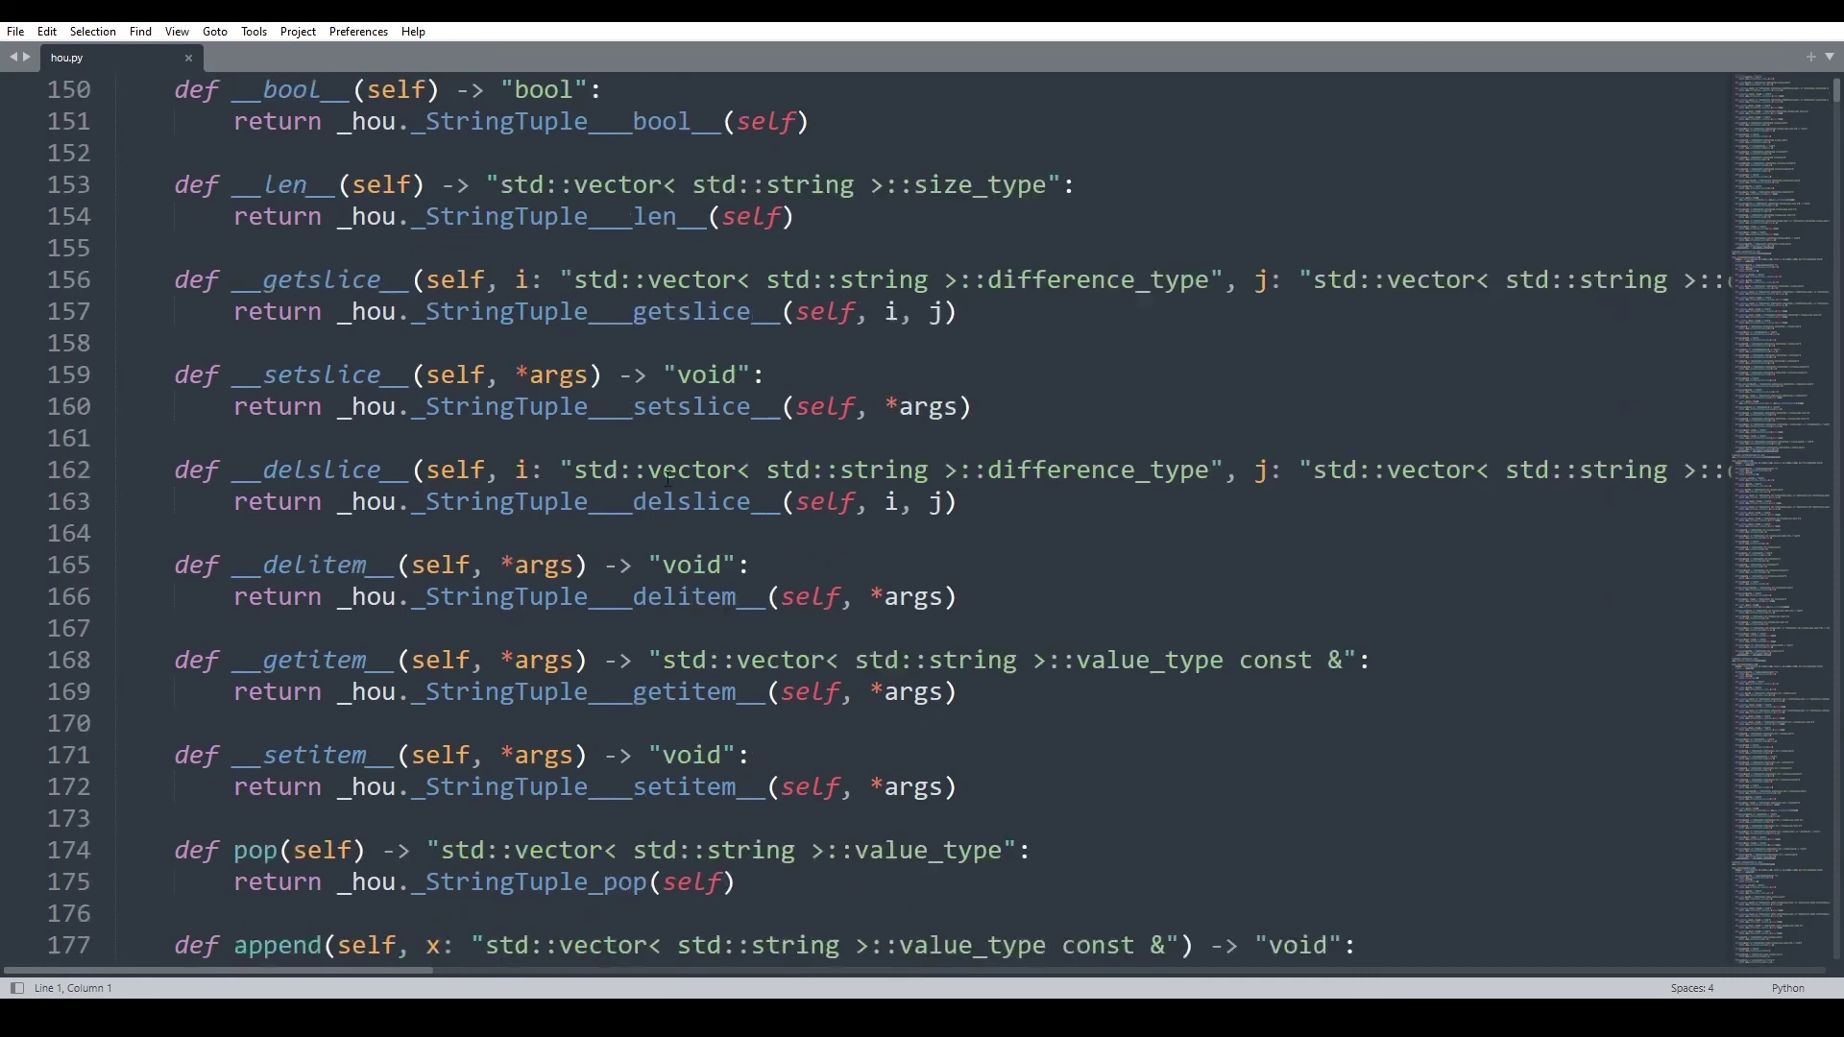
scroll(669, 472, down, 11)
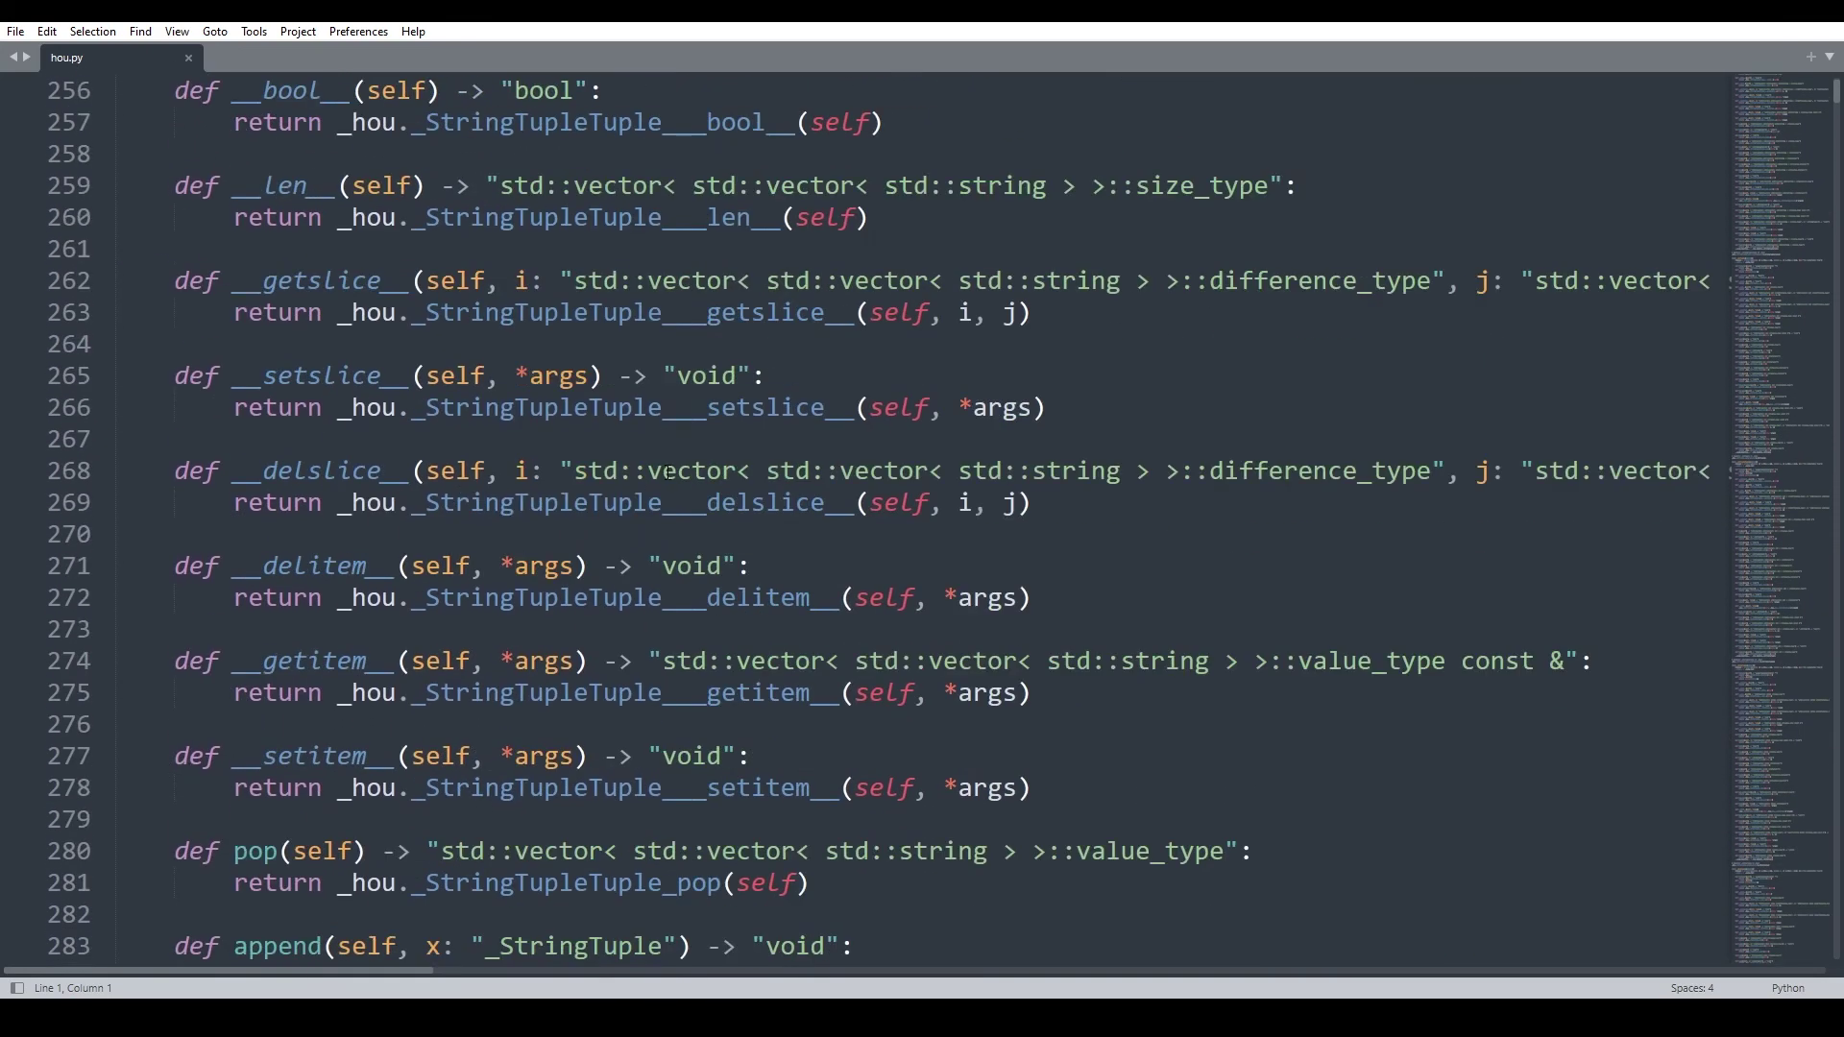
scroll(670, 473, down, 17)
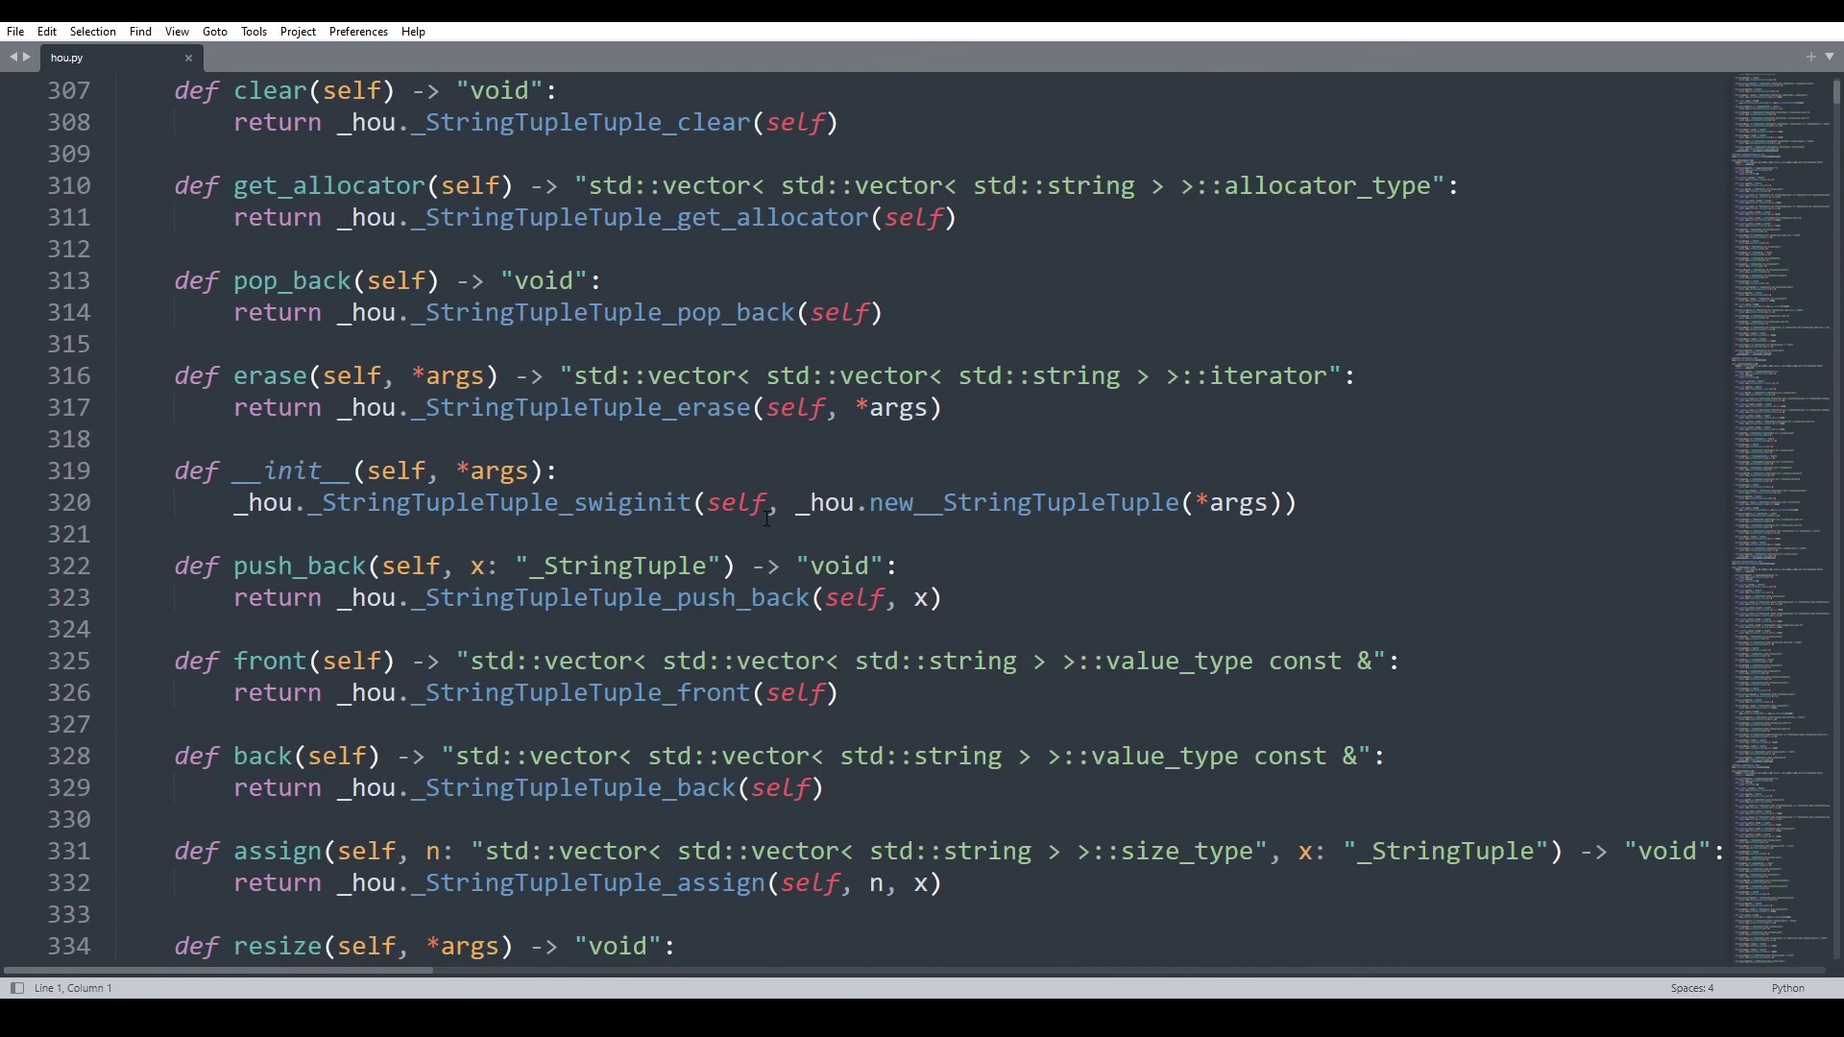
scroll(766, 519, down, 17)
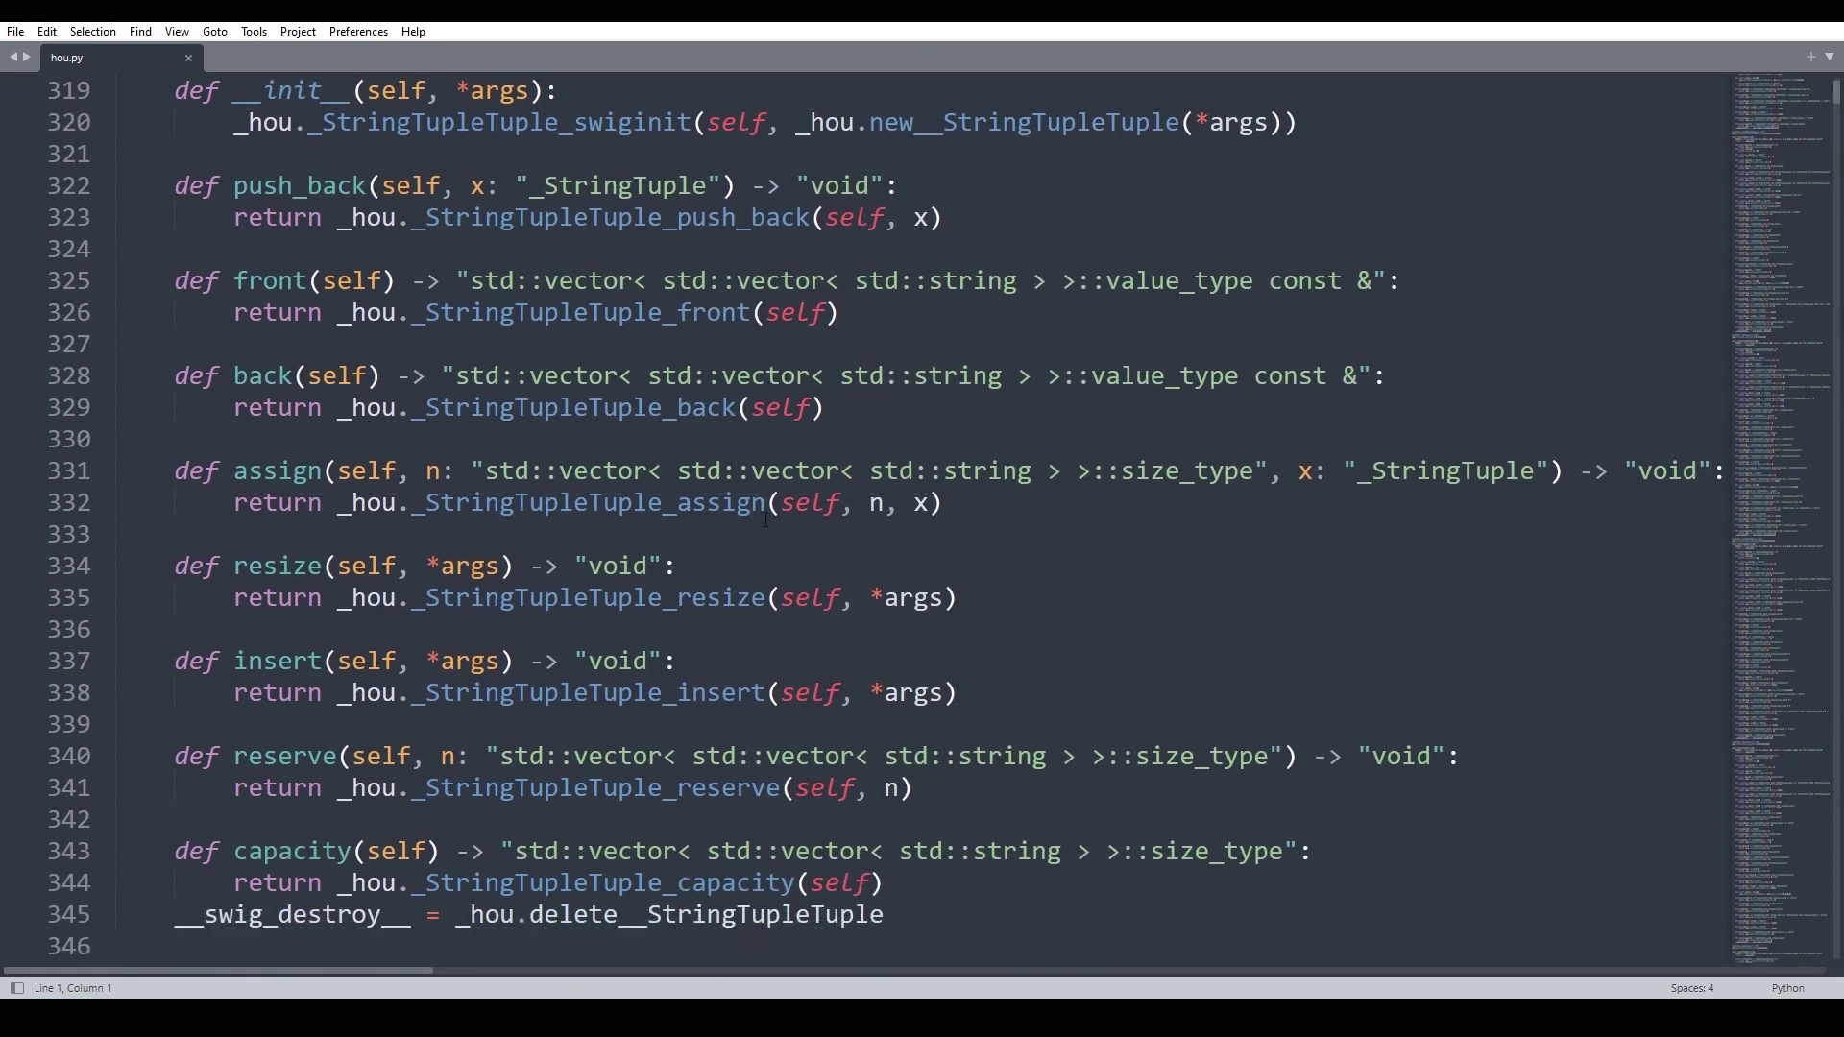
scroll(765, 520, down, 1)
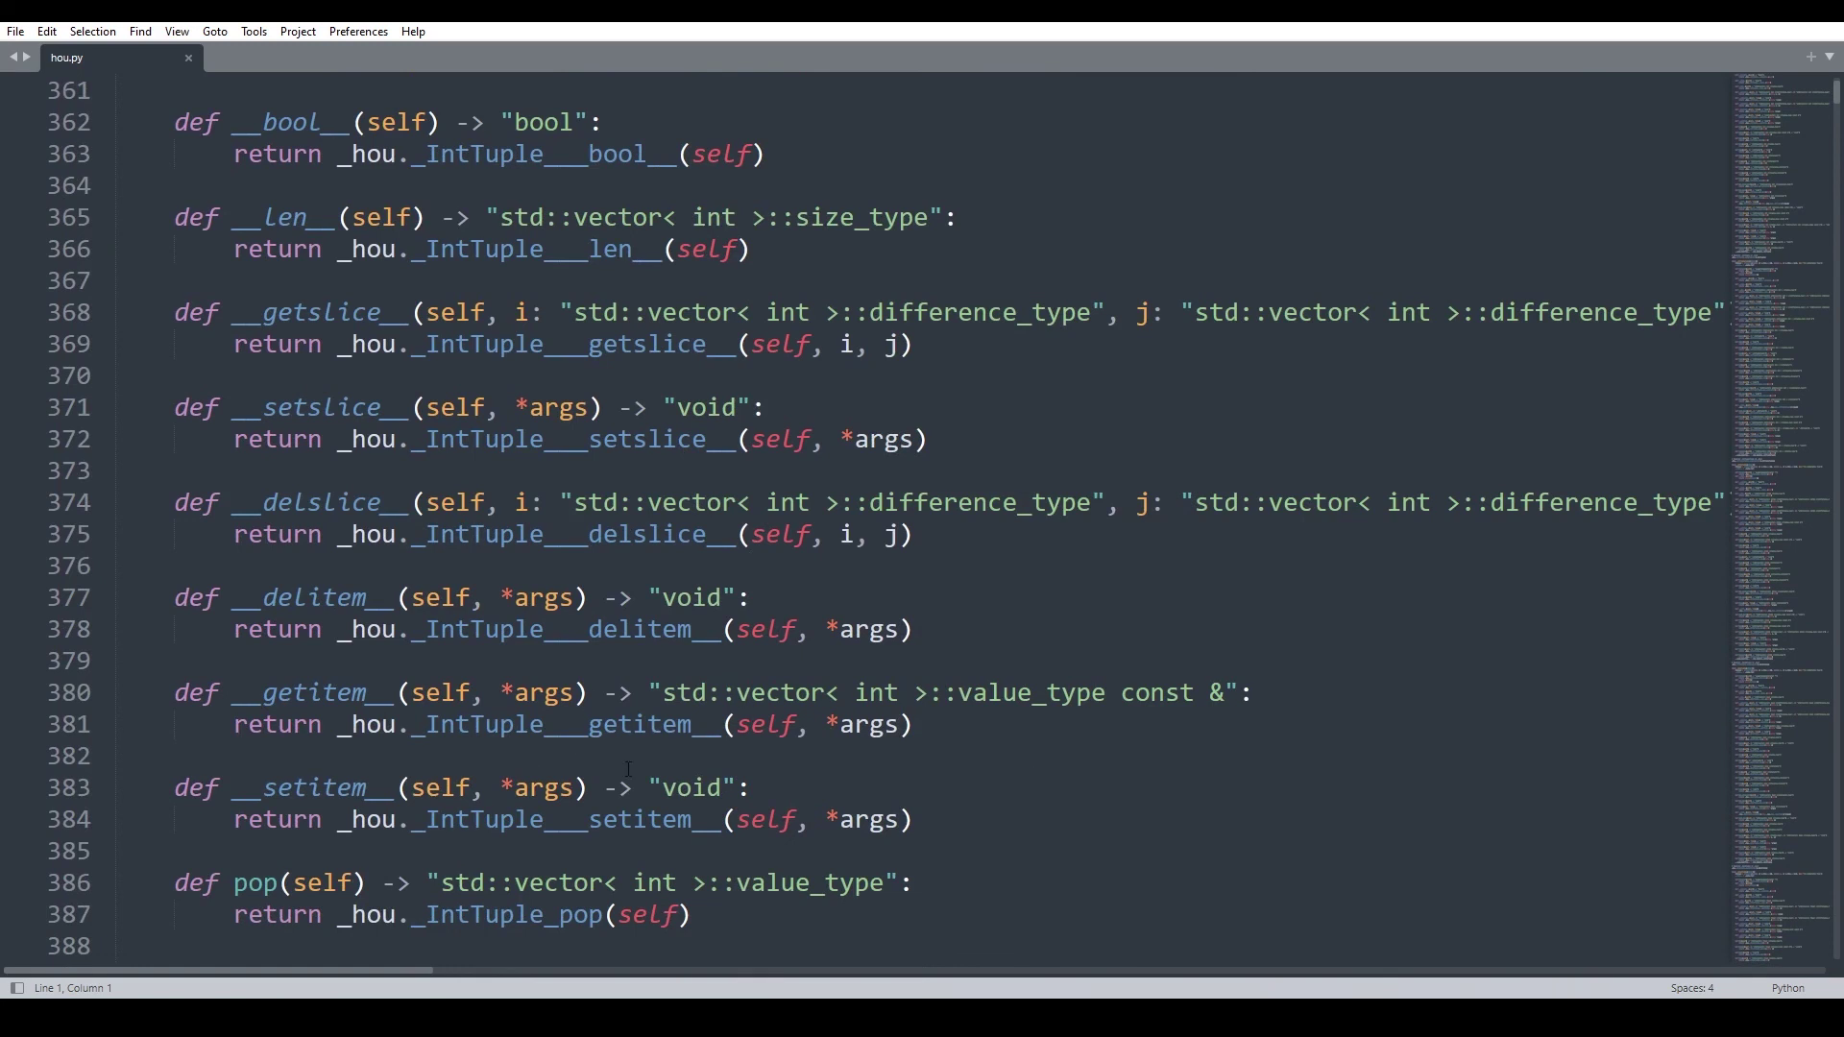
scroll(629, 768, down, 7)
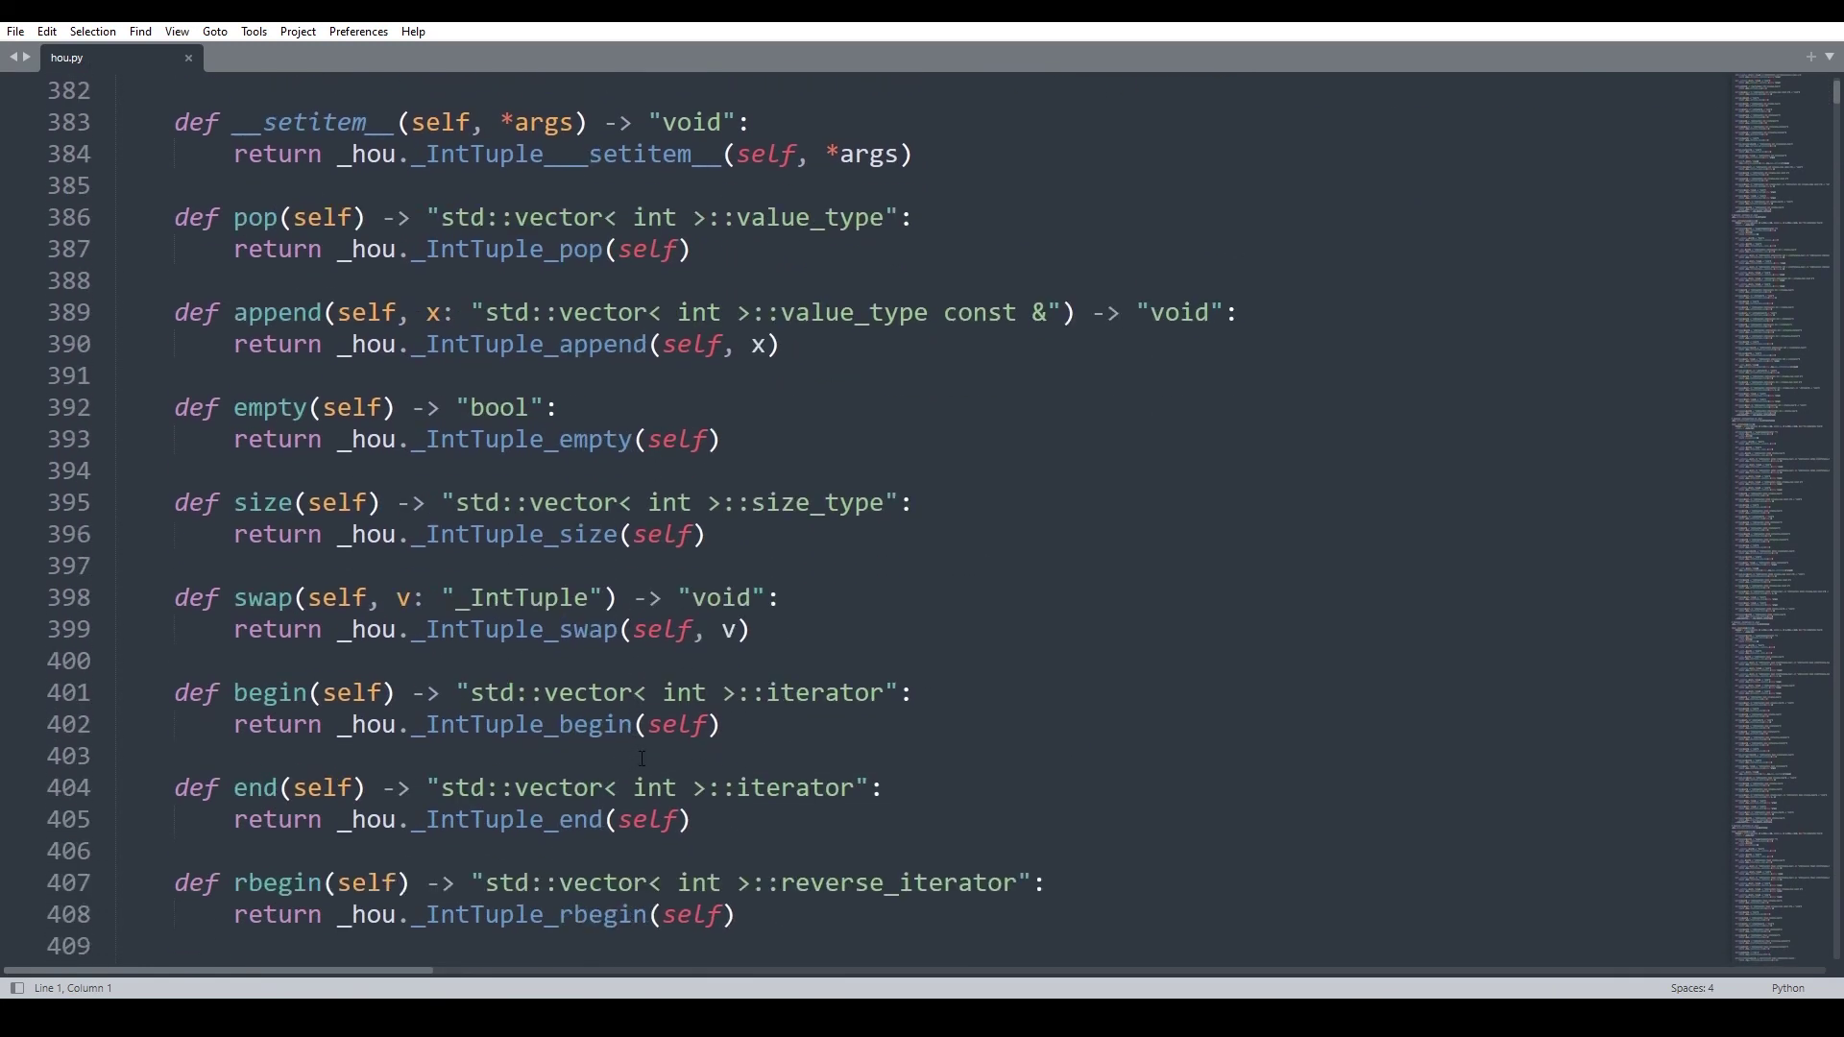